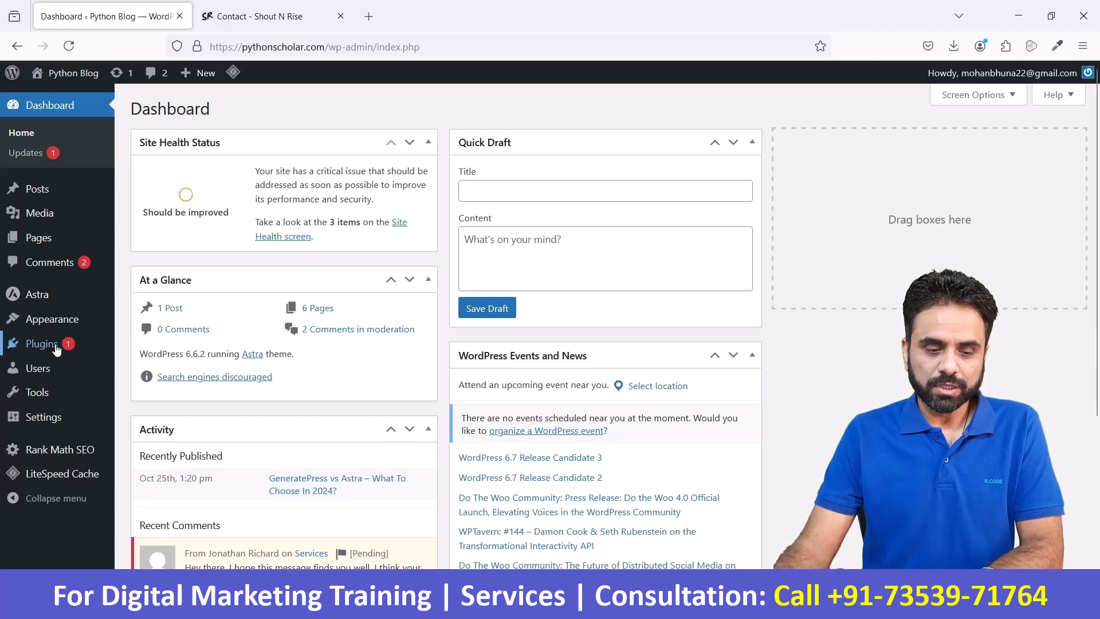
- Open the page for adding new plugins and search the plugin directory for "Wp forms"
{"action": "mouse_move", "coordinate": [58, 345]}
{"action": "left_click", "coordinate": [159, 364]}
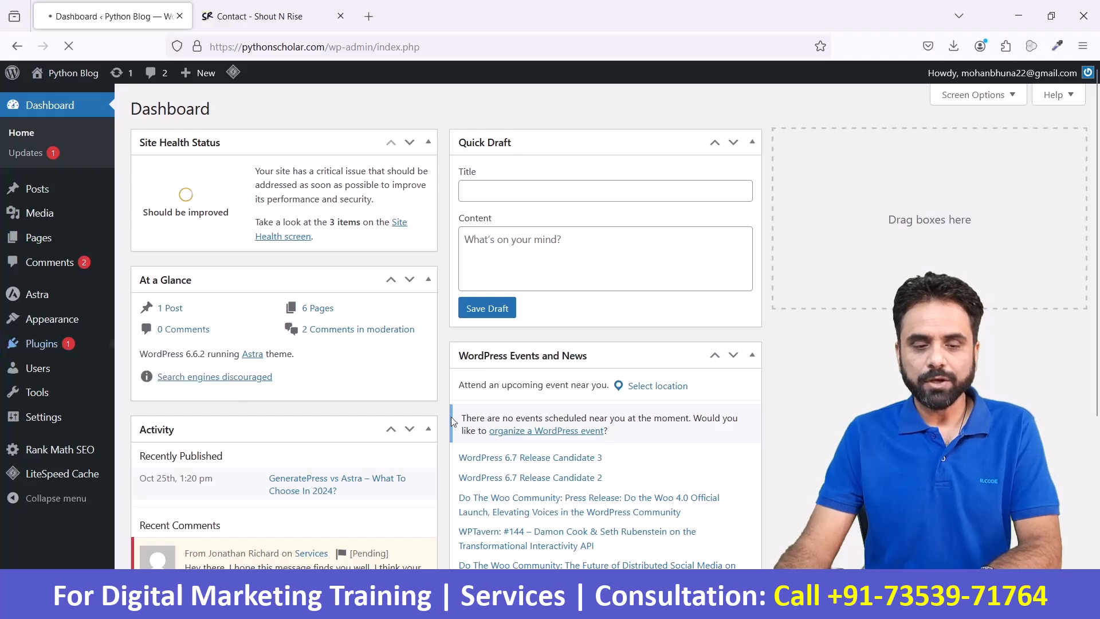
{"action": "left_click", "coordinate": [838, 151]}
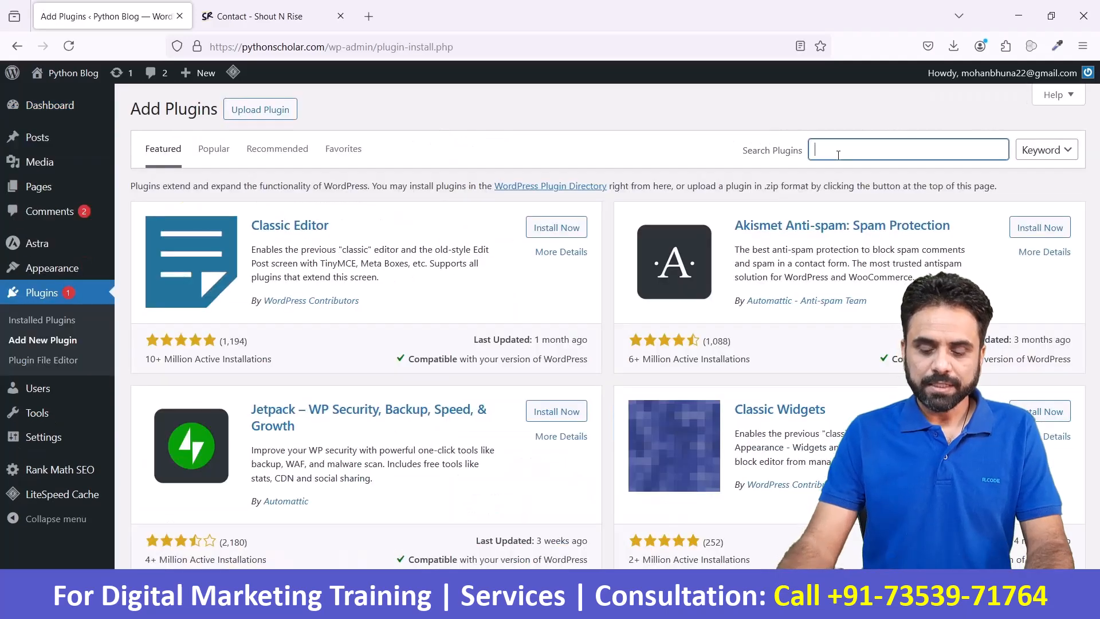
{"action": "type", "text": "Wp for"}
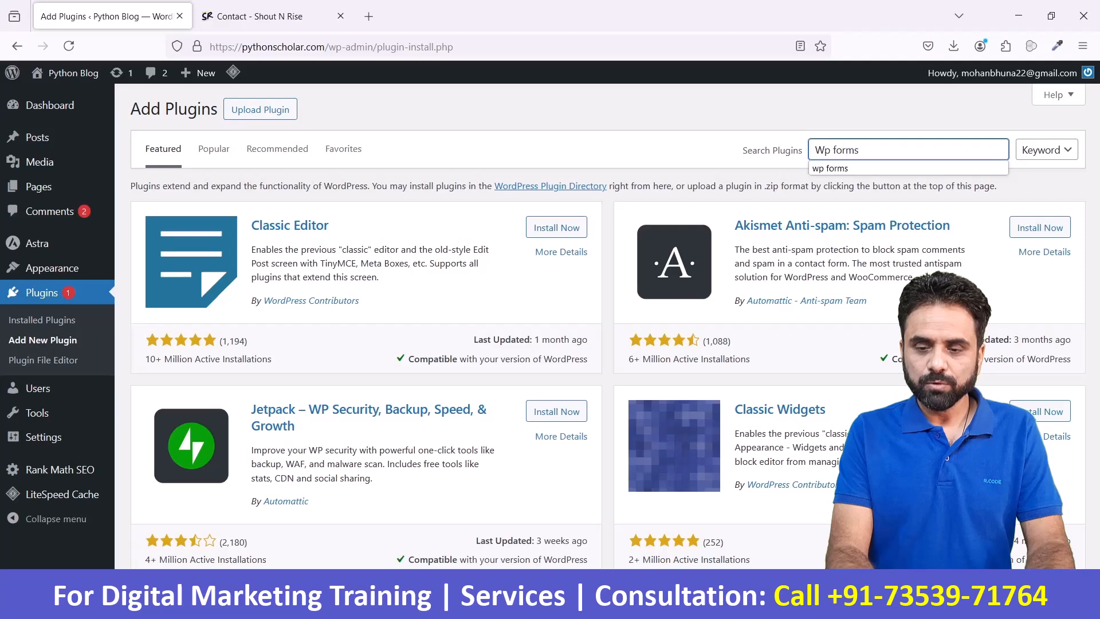
{"action": "type", "text": "ms"}
{"action": "key", "text": "Return"}
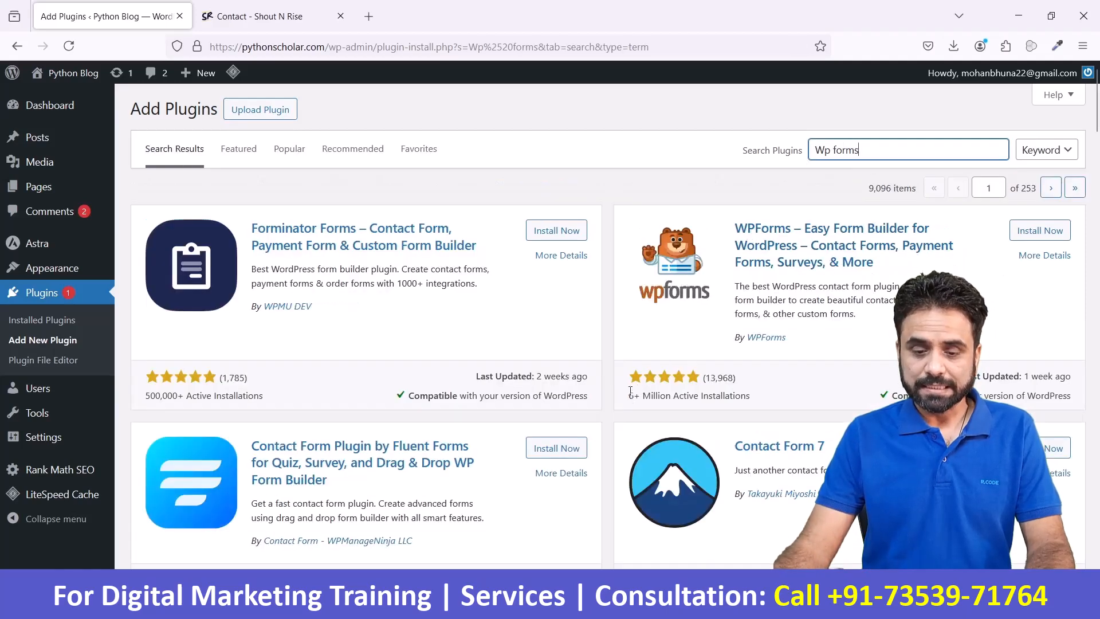
- Install and activate the WPForms – Easy Form Builder for WordPress plugin from the search results
{"action": "scroll", "coordinate": [848, 394], "scroll_direction": "down", "scroll_amount": 3}
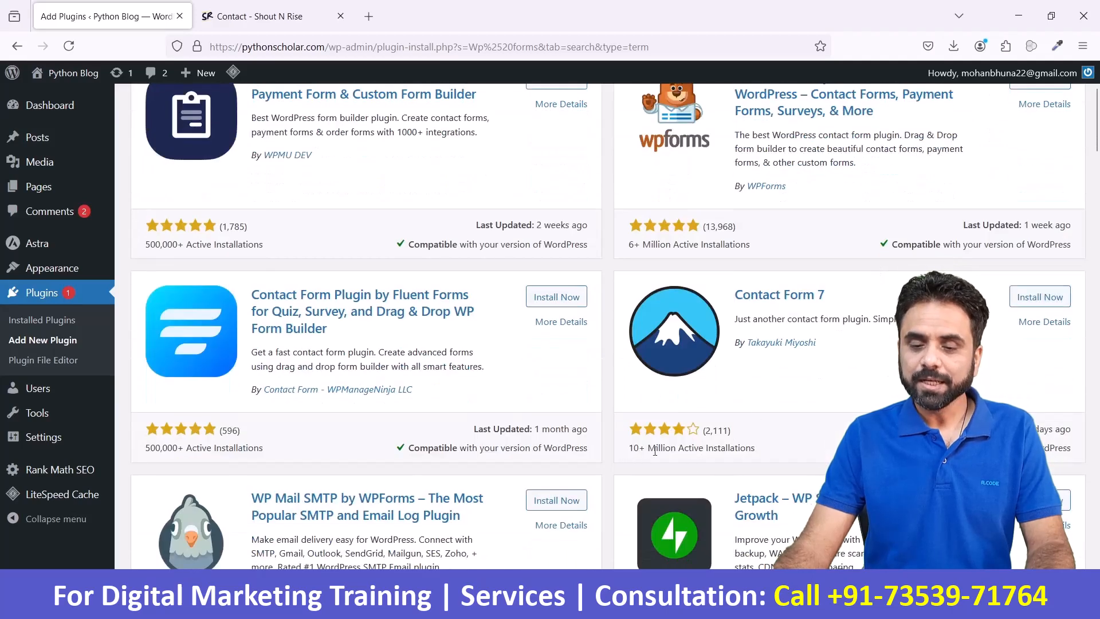
{"action": "scroll", "coordinate": [655, 451], "scroll_direction": "up", "scroll_amount": 2}
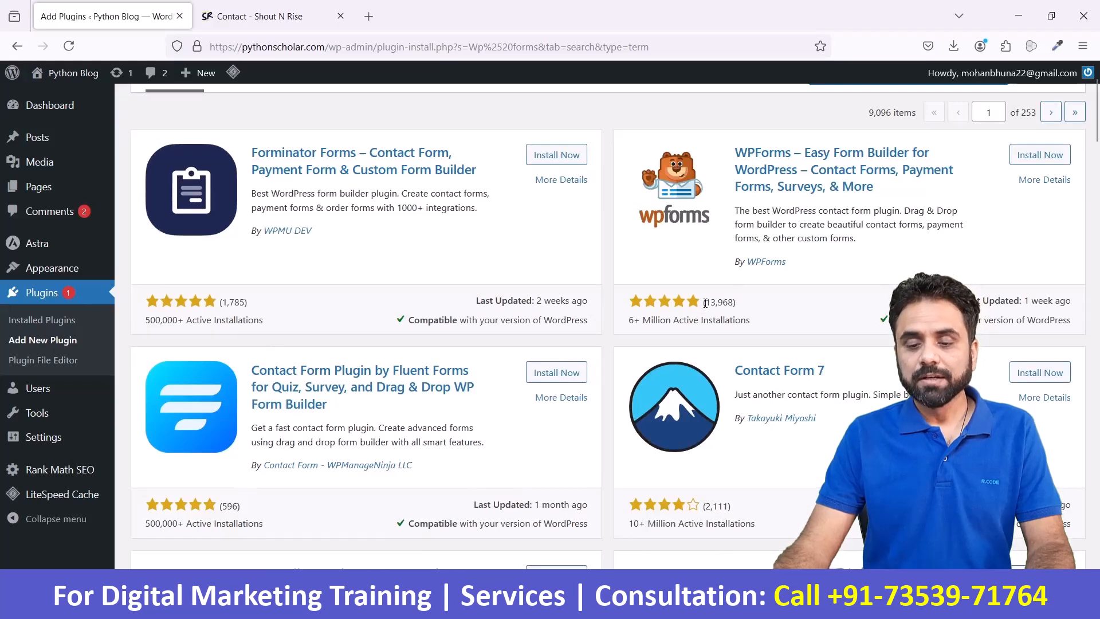
{"action": "left_click_drag", "start_coordinate": [706, 302], "coordinate": [721, 303]}
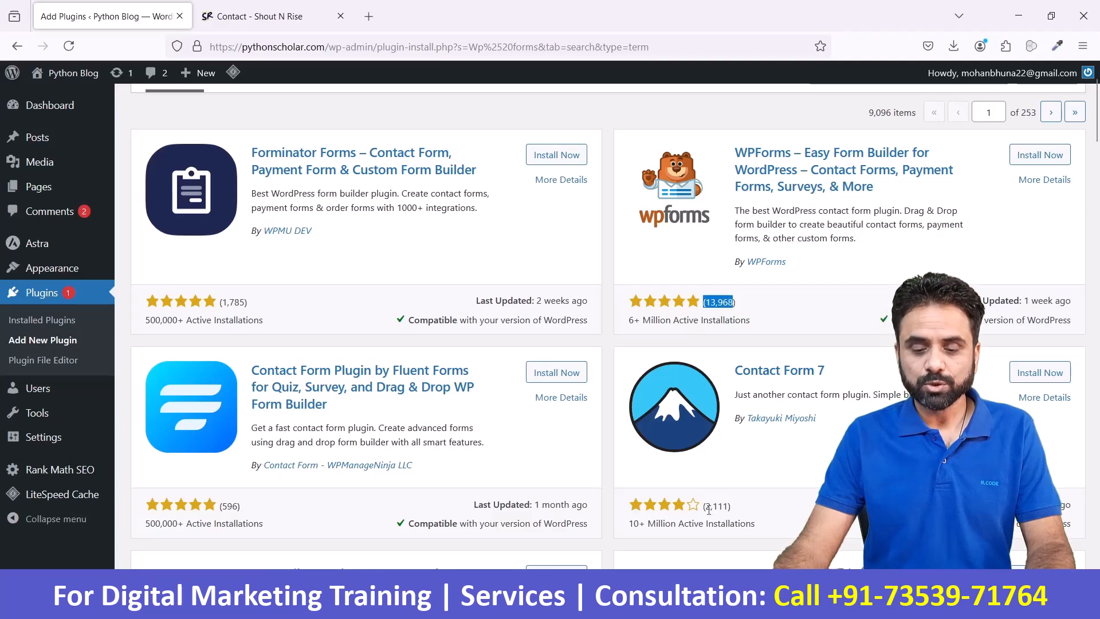
{"action": "left_click_drag", "start_coordinate": [709, 510], "coordinate": [727, 509]}
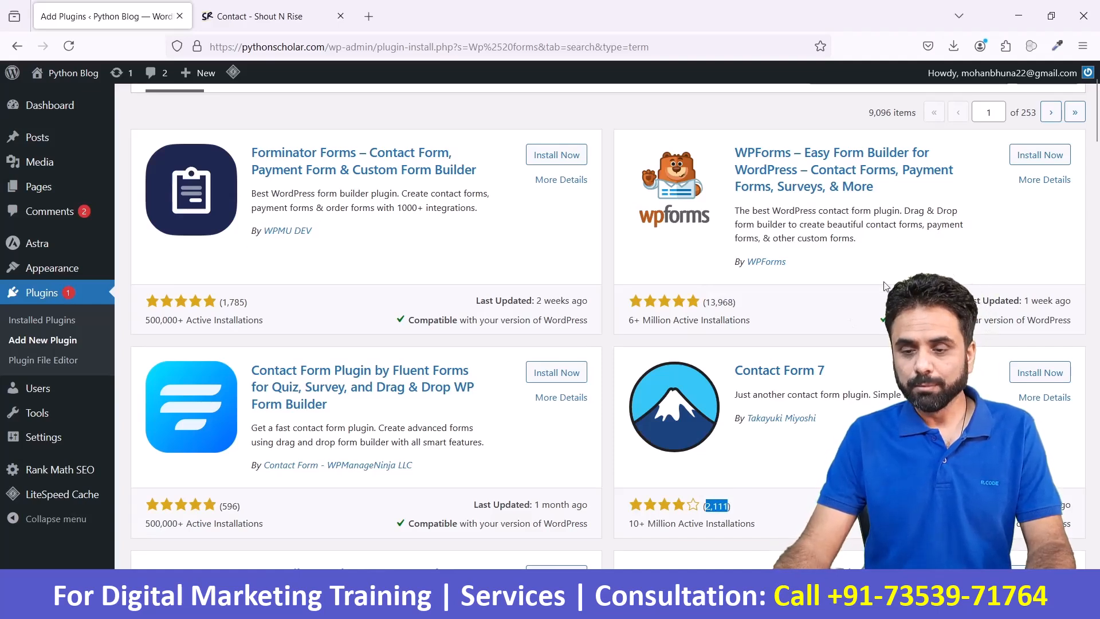
{"action": "left_click", "coordinate": [1036, 163]}
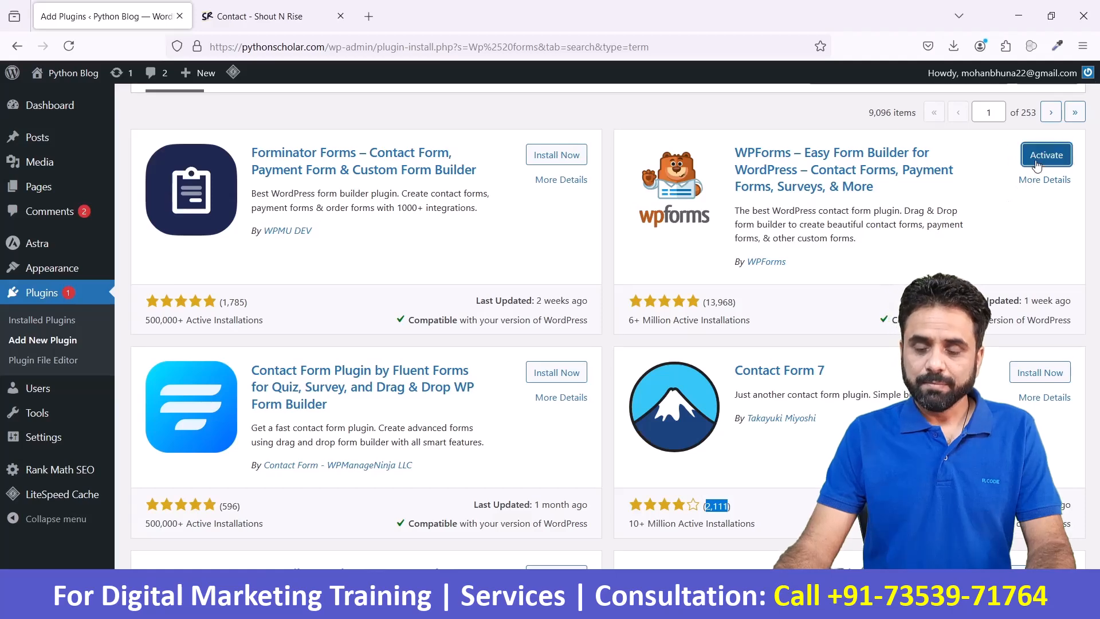
{"action": "left_click", "coordinate": [1036, 164]}
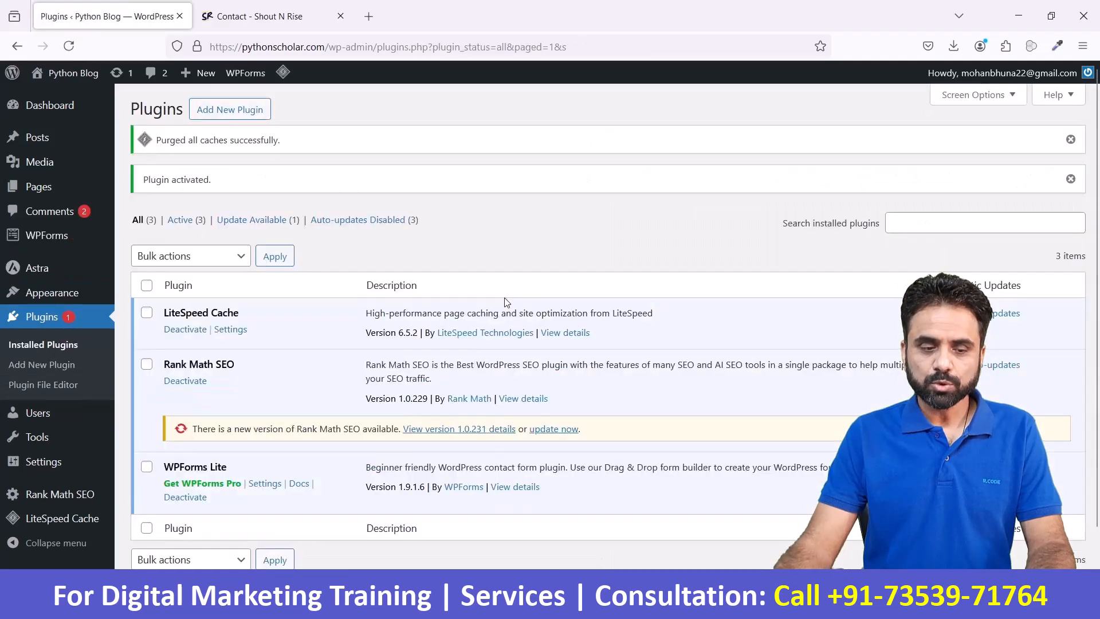
- Open the WPForms forms overview and start adding a new form
{"action": "mouse_move", "coordinate": [86, 252]}
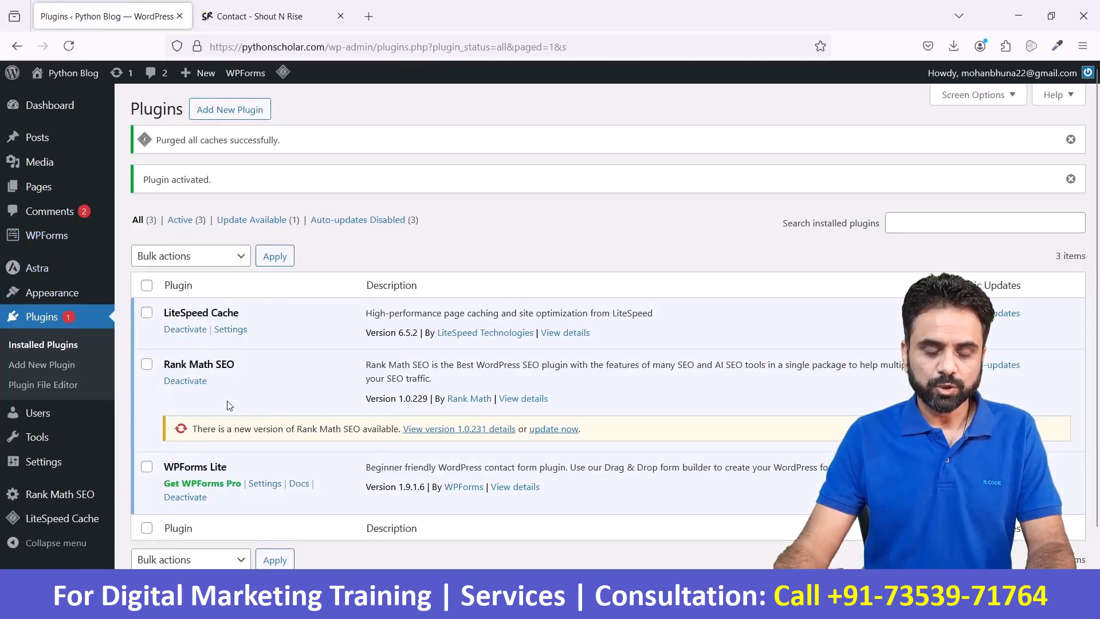
{"action": "scroll", "coordinate": [230, 406], "scroll_direction": "down", "scroll_amount": 2}
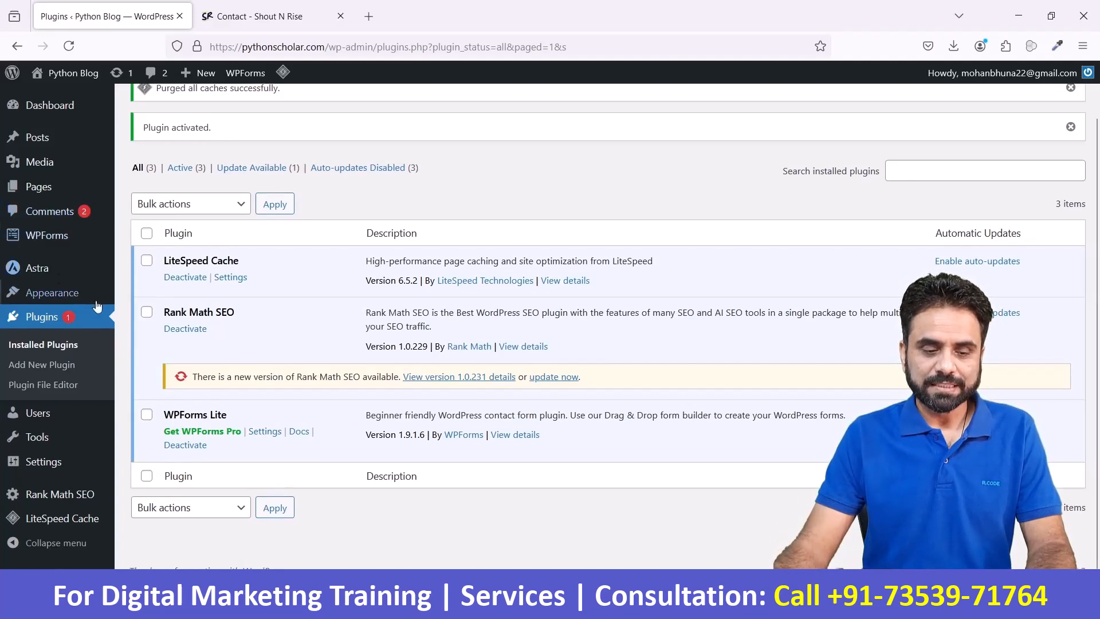
{"action": "mouse_move", "coordinate": [67, 308]}
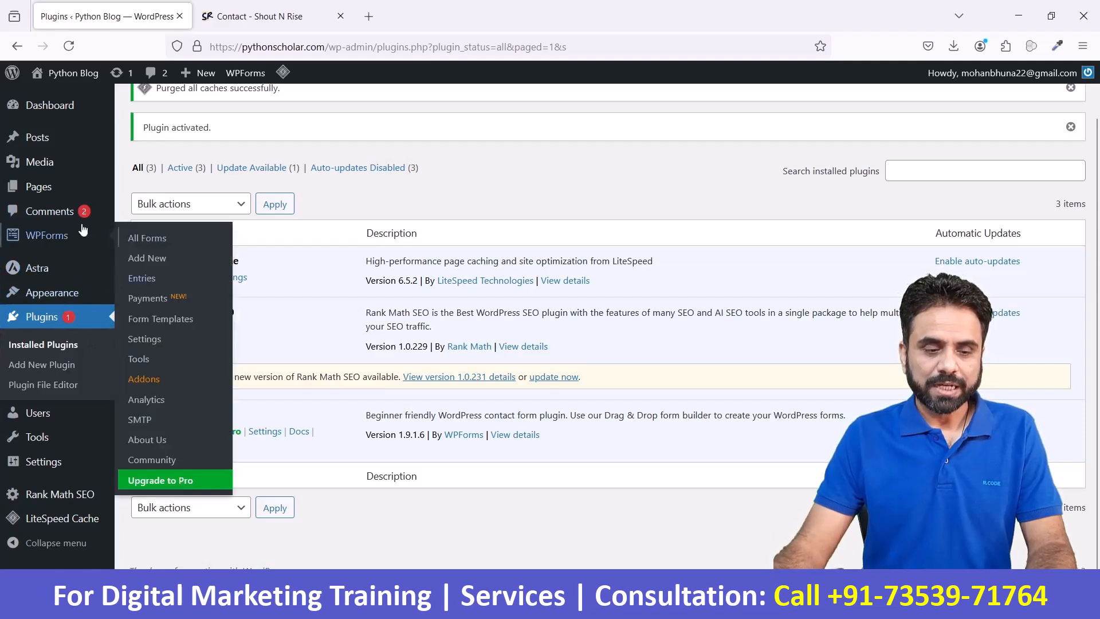
{"action": "left_click", "coordinate": [148, 241]}
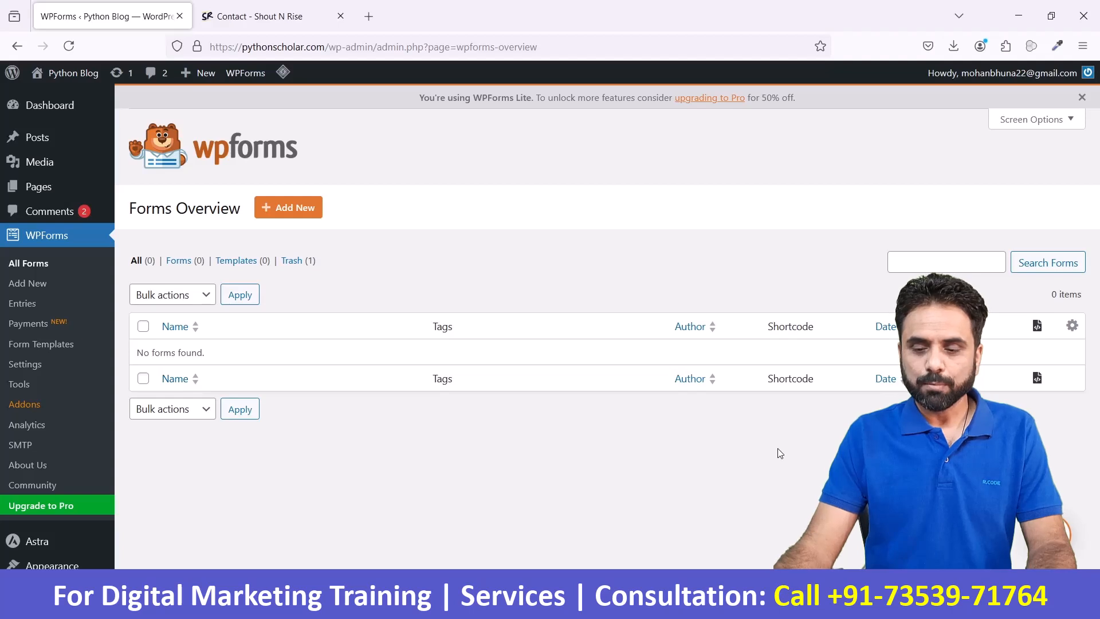
{"action": "left_click", "coordinate": [46, 287]}
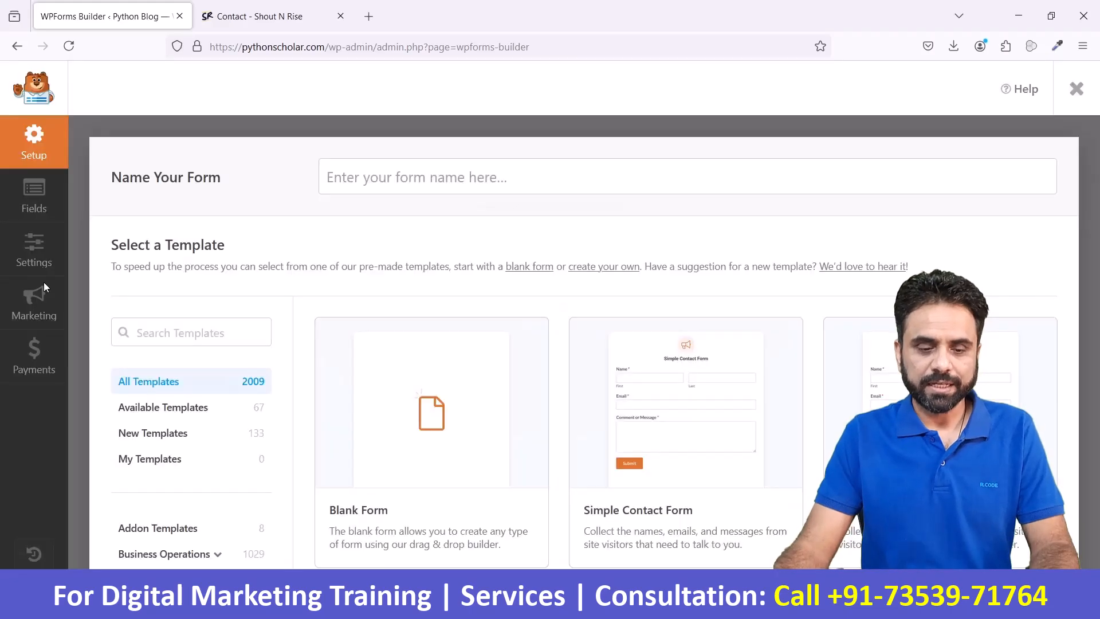
- Examine the pre-made form templates offered in the WPForms template library
{"action": "scroll", "coordinate": [345, 368], "scroll_direction": "down", "scroll_amount": 1}
{"action": "scroll", "coordinate": [345, 368], "scroll_direction": "down", "scroll_amount": 2}
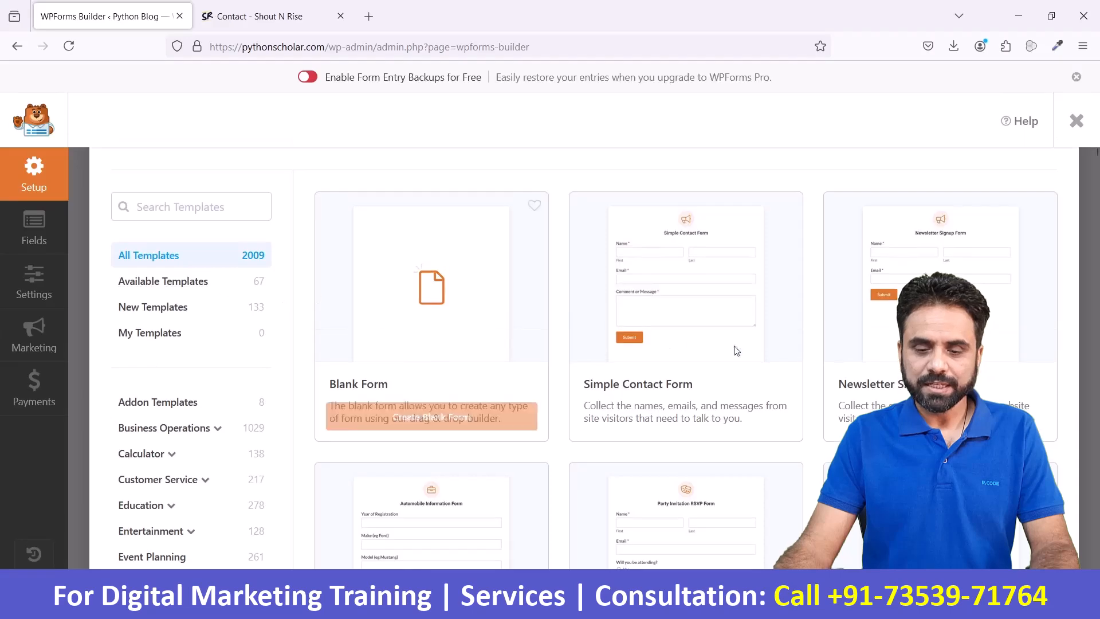
{"action": "mouse_move", "coordinate": [743, 342]}
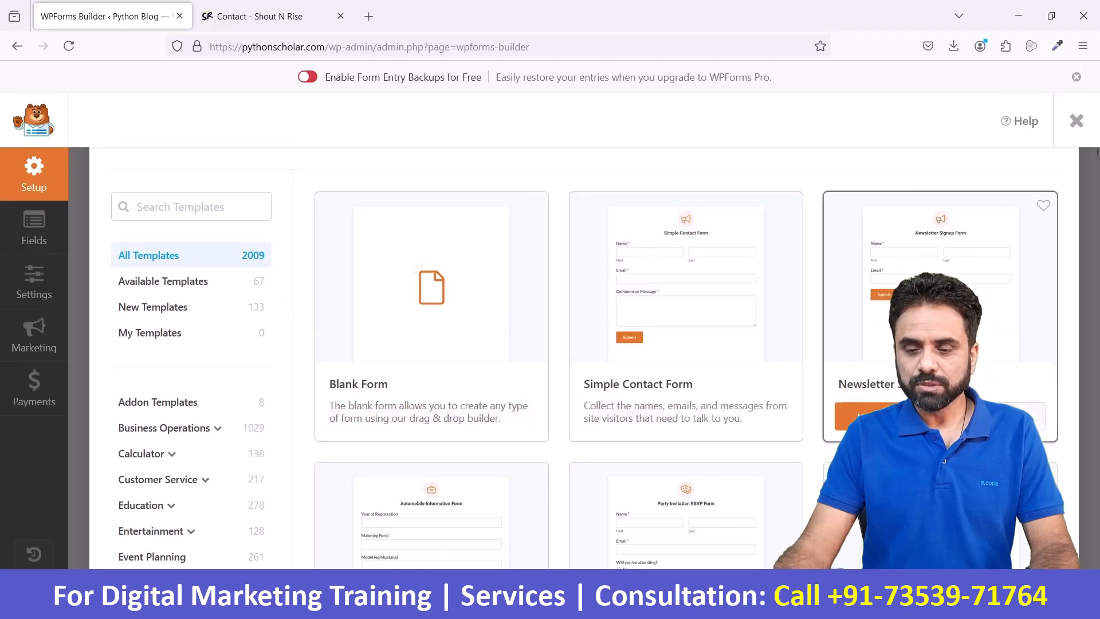
{"action": "scroll", "coordinate": [939, 321], "scroll_direction": "down", "scroll_amount": 4}
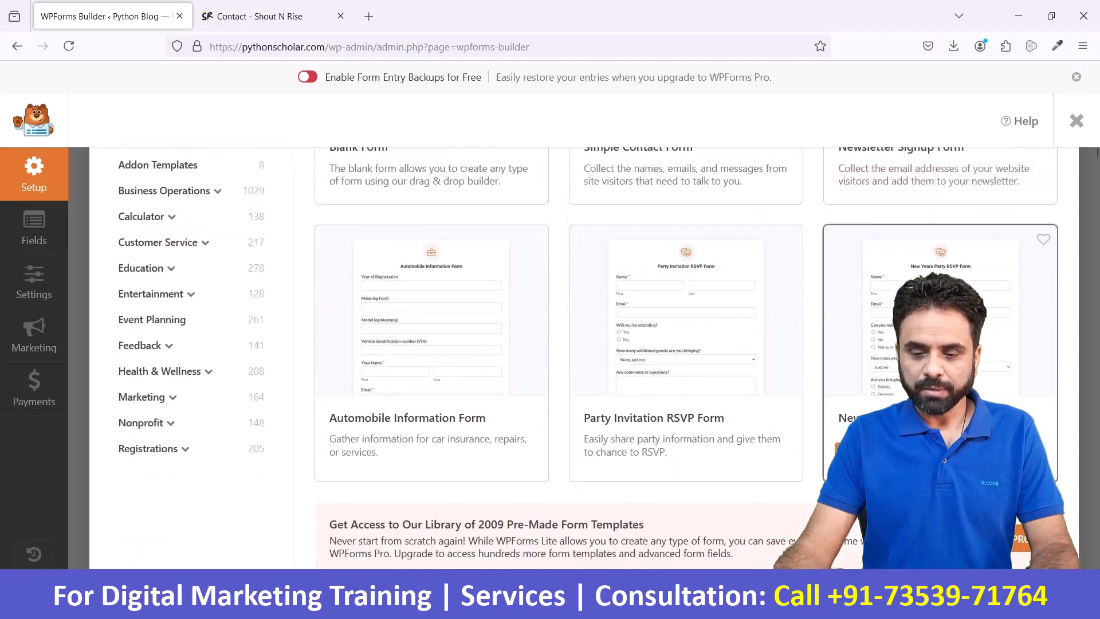
{"action": "mouse_move", "coordinate": [691, 412]}
{"action": "mouse_move", "coordinate": [454, 361]}
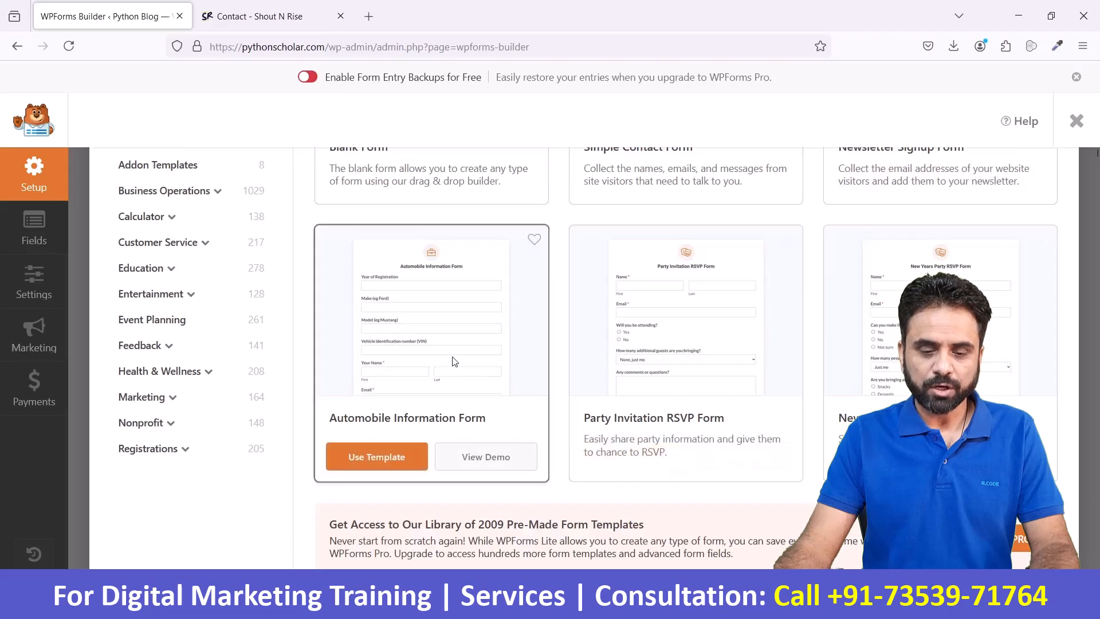
{"action": "scroll", "coordinate": [454, 361], "scroll_direction": "down", "scroll_amount": 7}
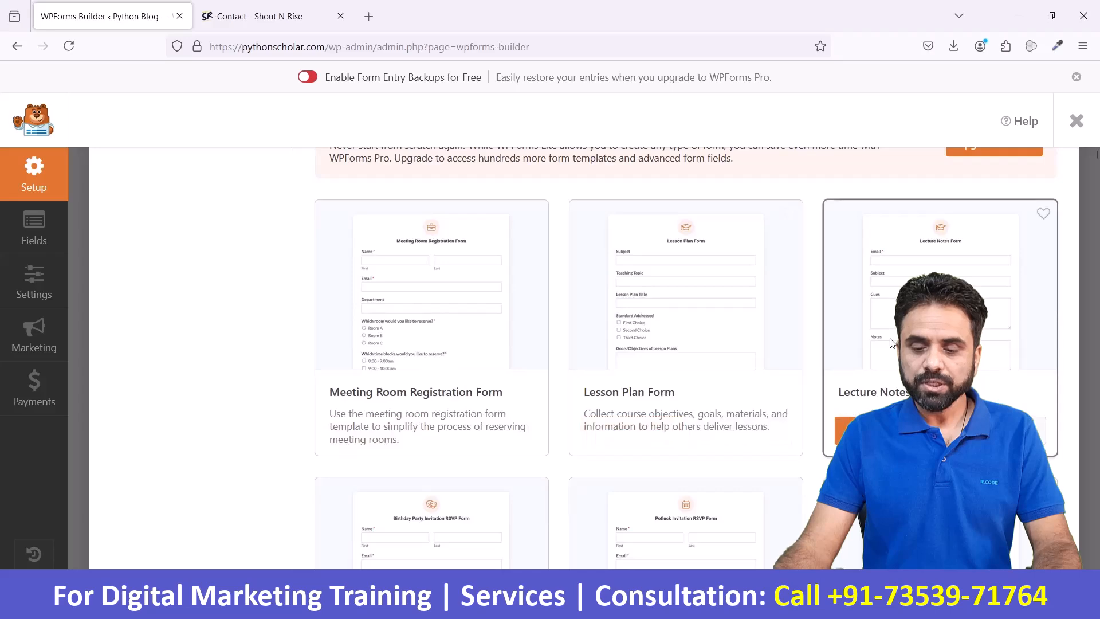
{"action": "scroll", "coordinate": [708, 459], "scroll_direction": "down", "scroll_amount": 4}
{"action": "scroll", "coordinate": [630, 389], "scroll_direction": "down", "scroll_amount": 5}
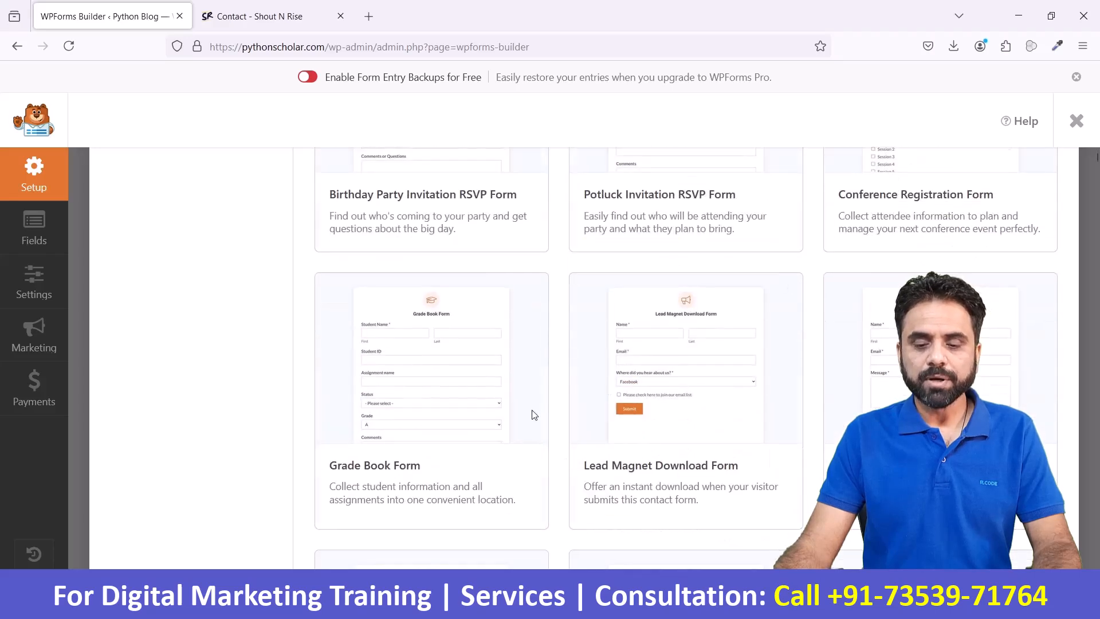
{"action": "scroll", "coordinate": [532, 414], "scroll_direction": "down", "scroll_amount": 3}
{"action": "scroll", "coordinate": [534, 415], "scroll_direction": "down", "scroll_amount": 3}
{"action": "scroll", "coordinate": [764, 405], "scroll_direction": "up", "scroll_amount": 18}
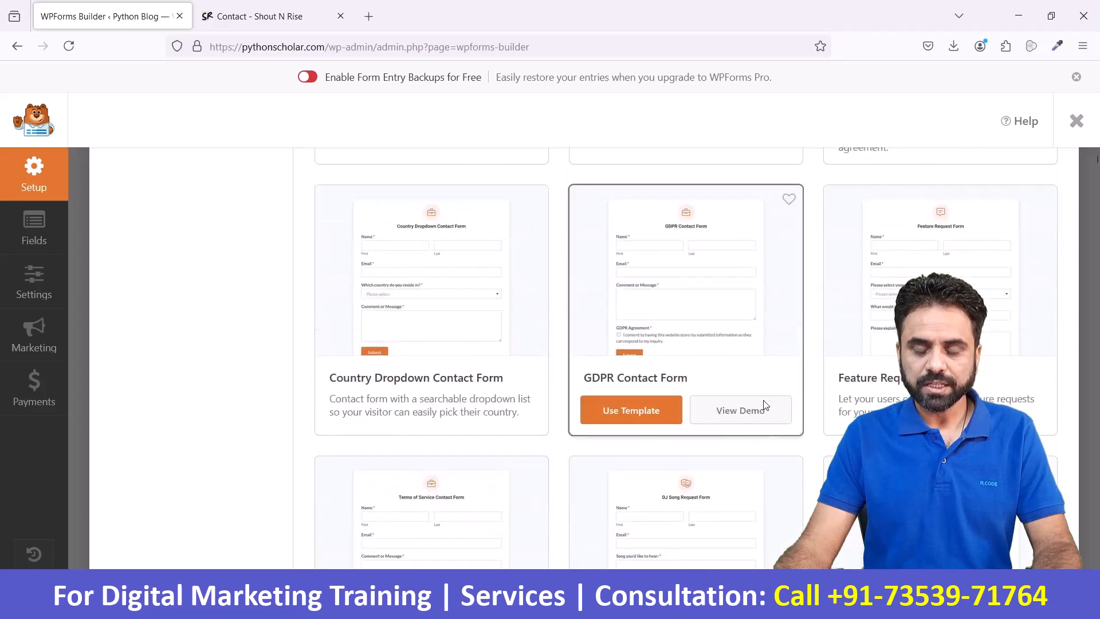
{"action": "scroll", "coordinate": [764, 405], "scroll_direction": "up", "scroll_amount": 10}
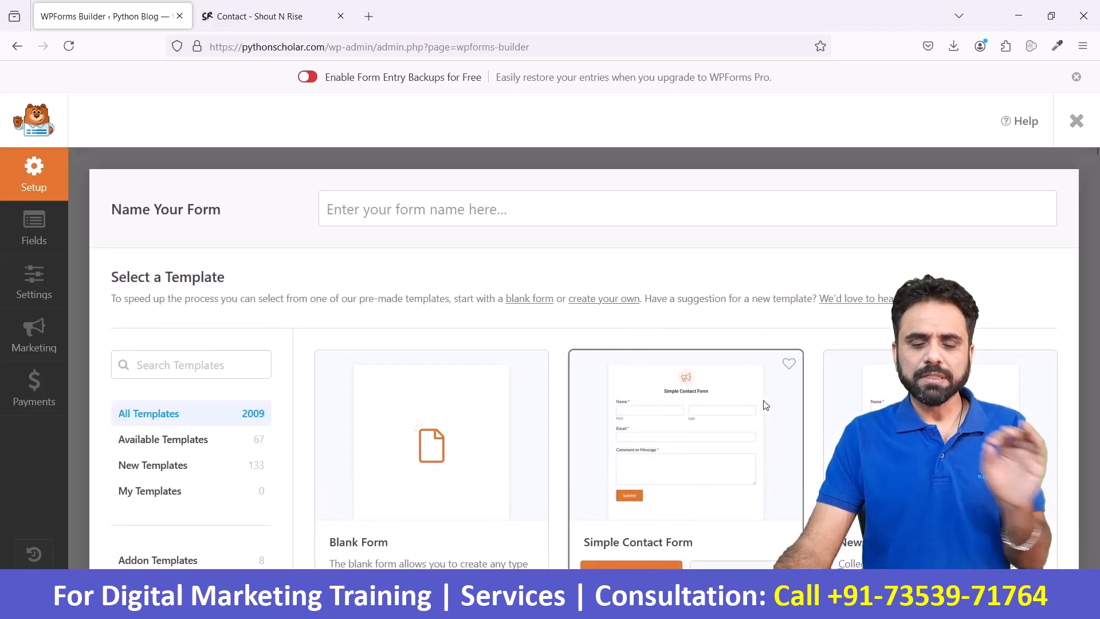
{"action": "scroll", "coordinate": [765, 405], "scroll_direction": "down", "scroll_amount": 3}
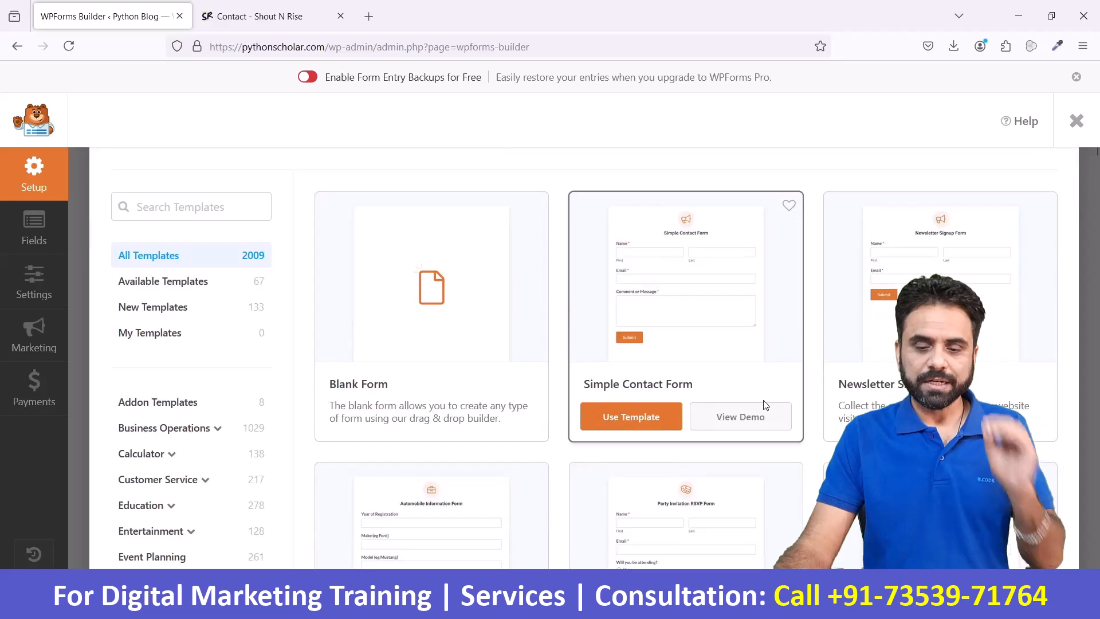
{"action": "scroll", "coordinate": [764, 405], "scroll_direction": "down", "scroll_amount": 7}
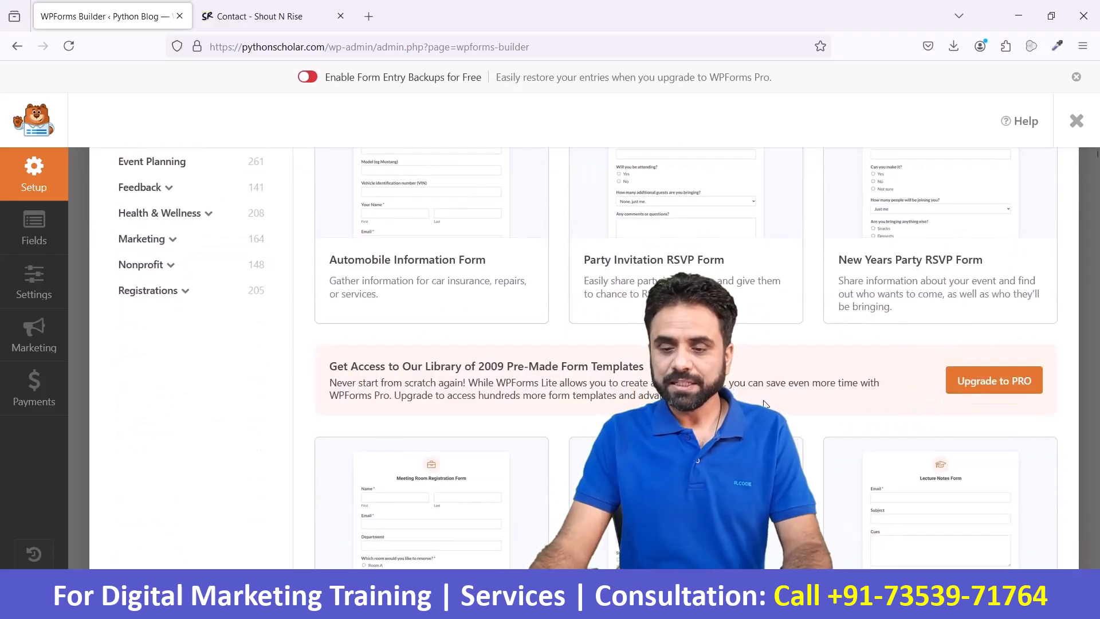
{"action": "scroll", "coordinate": [933, 355], "scroll_direction": "up", "scroll_amount": 10}
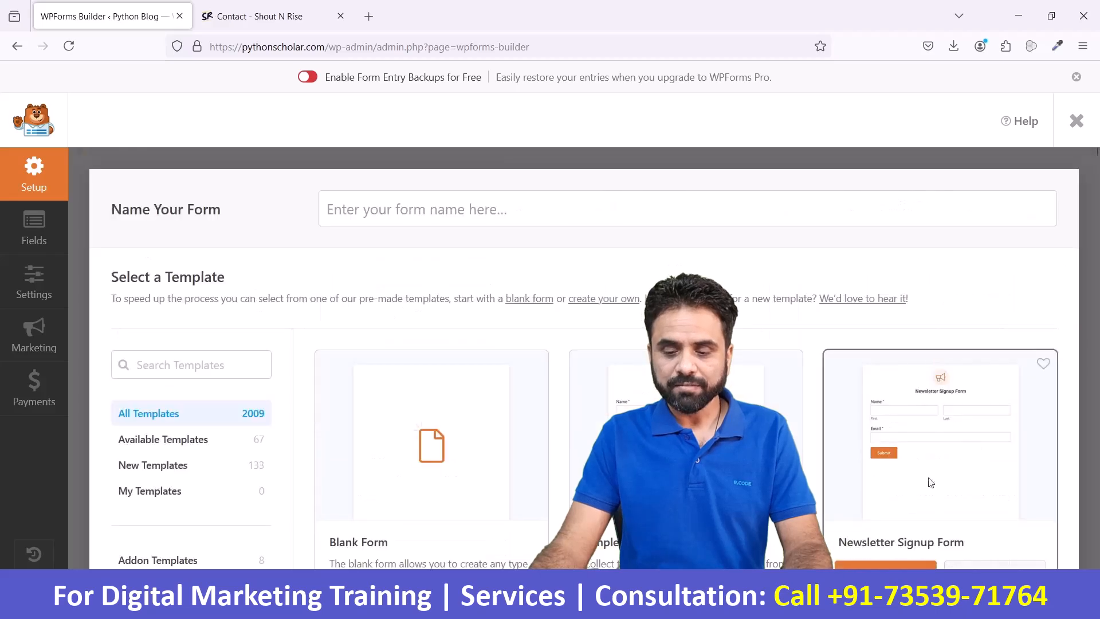
{"action": "scroll", "coordinate": [951, 344], "scroll_direction": "down", "scroll_amount": 3}
{"action": "scroll", "coordinate": [960, 288], "scroll_direction": "down", "scroll_amount": 10}
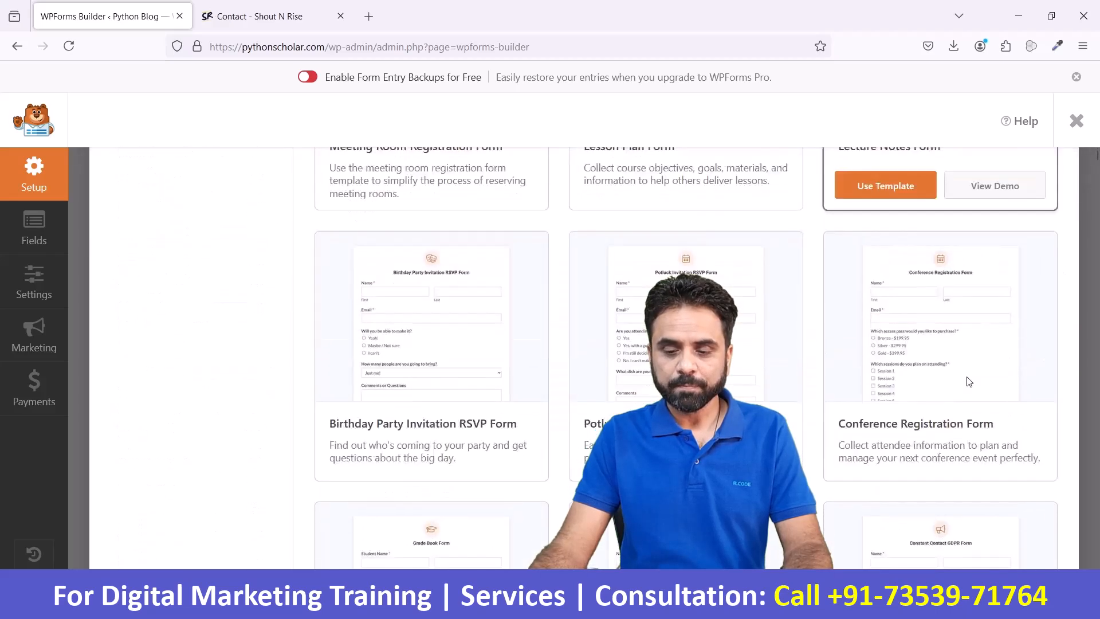
{"action": "scroll", "coordinate": [969, 383], "scroll_direction": "down", "scroll_amount": 1}
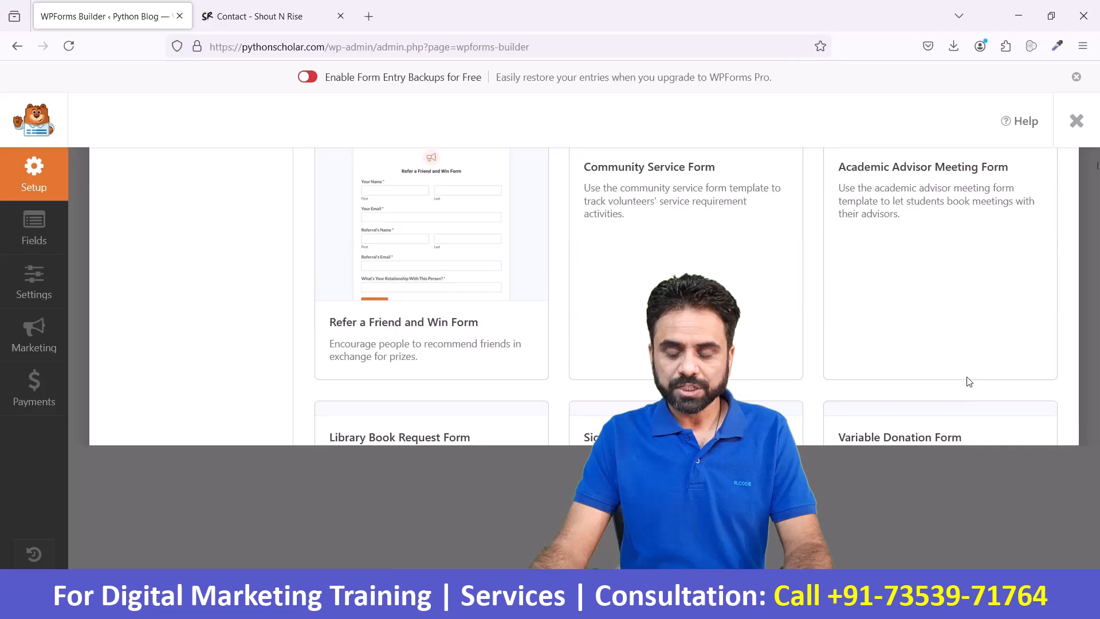
{"action": "scroll", "coordinate": [917, 447], "scroll_direction": "down", "scroll_amount": 5}
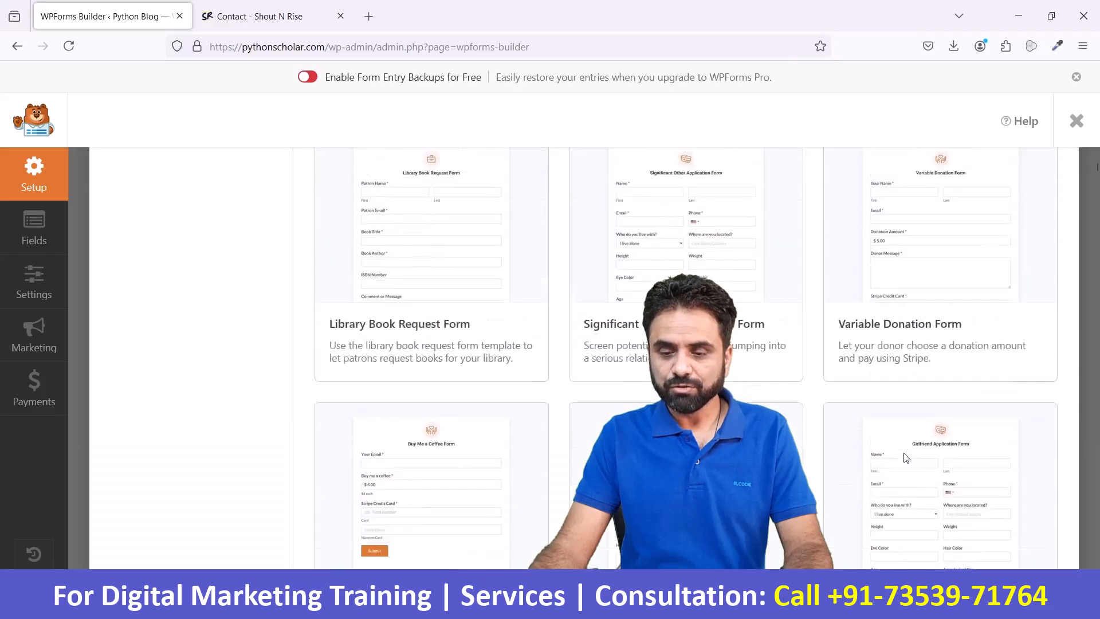
{"action": "scroll", "coordinate": [906, 459], "scroll_direction": "up", "scroll_amount": 1}
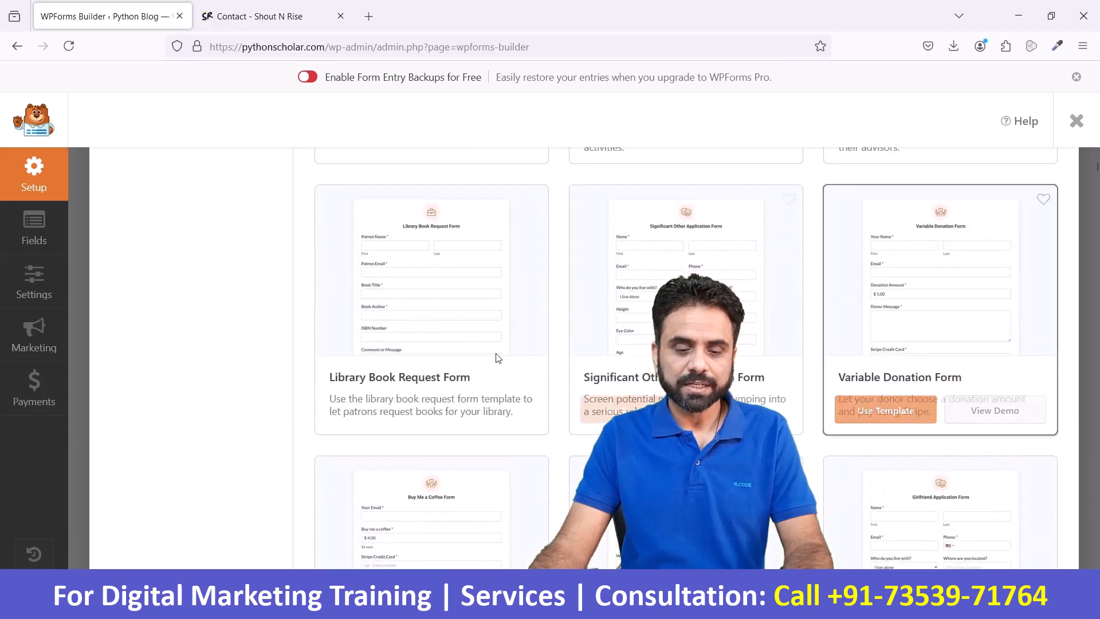
{"action": "scroll", "coordinate": [498, 358], "scroll_direction": "down", "scroll_amount": 20}
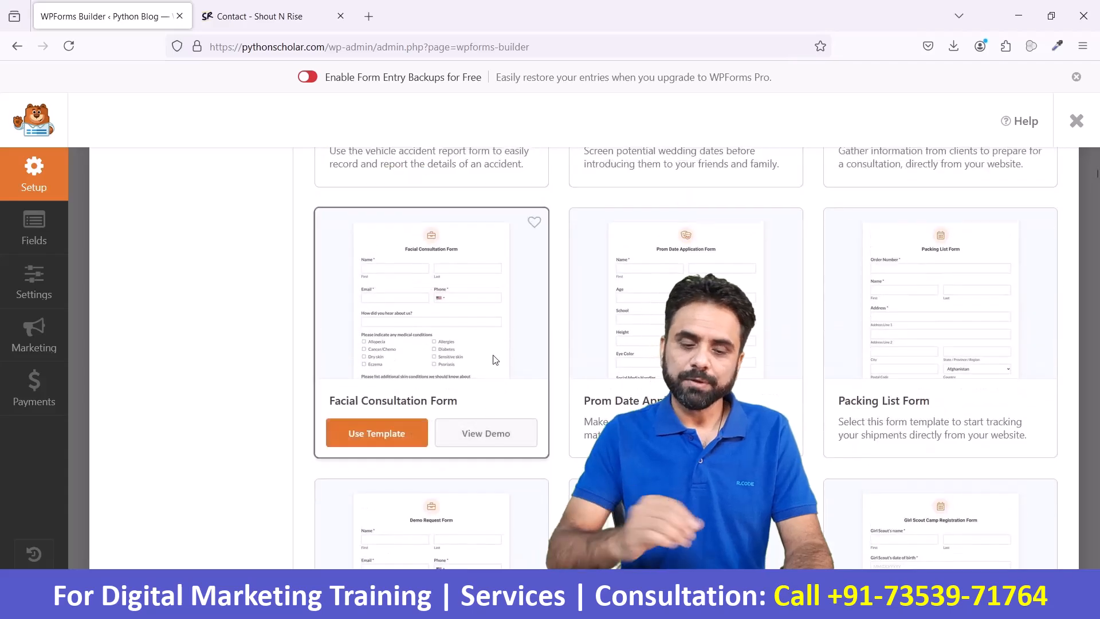
- Create a new form from the Blank Form template
{"action": "scroll", "coordinate": [496, 359], "scroll_direction": "up", "scroll_amount": 15}
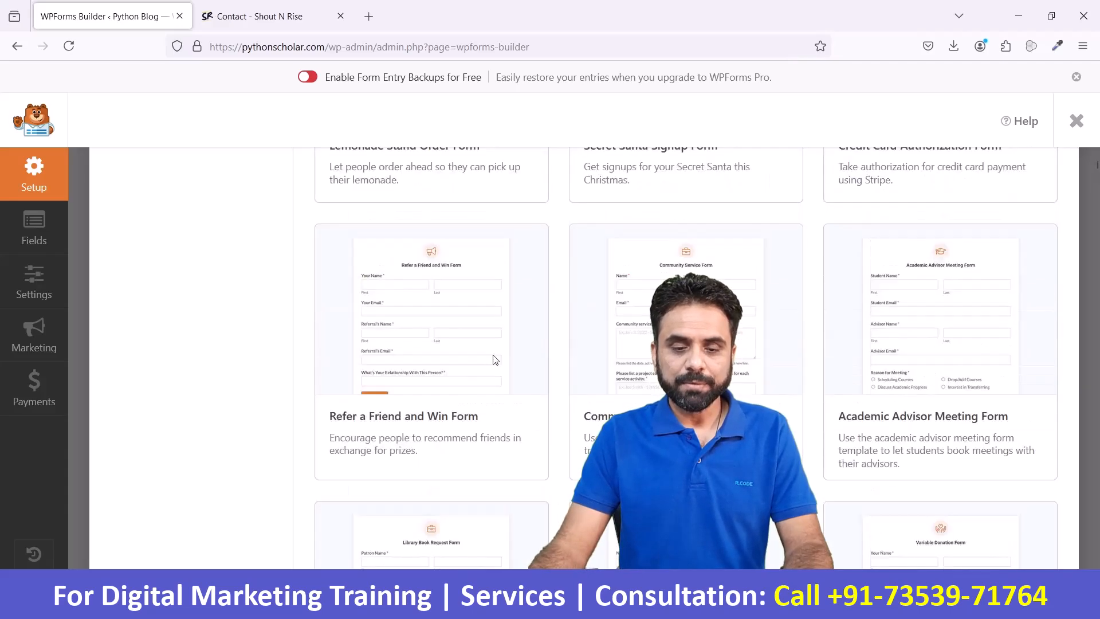
{"action": "scroll", "coordinate": [496, 360], "scroll_direction": "up", "scroll_amount": 8}
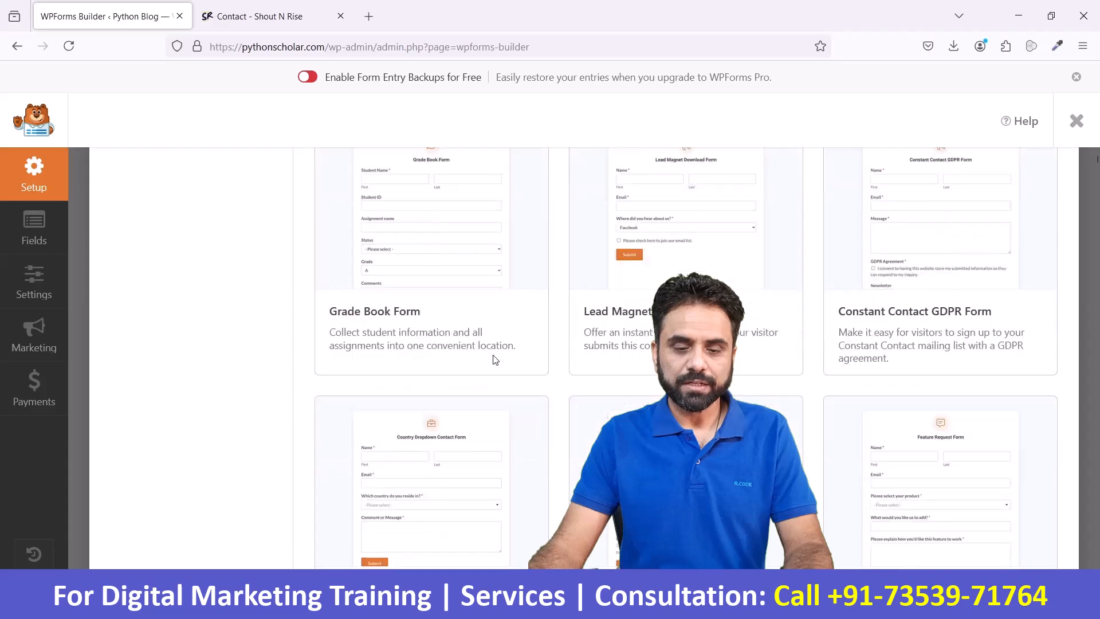
{"action": "scroll", "coordinate": [495, 360], "scroll_direction": "up", "scroll_amount": 10}
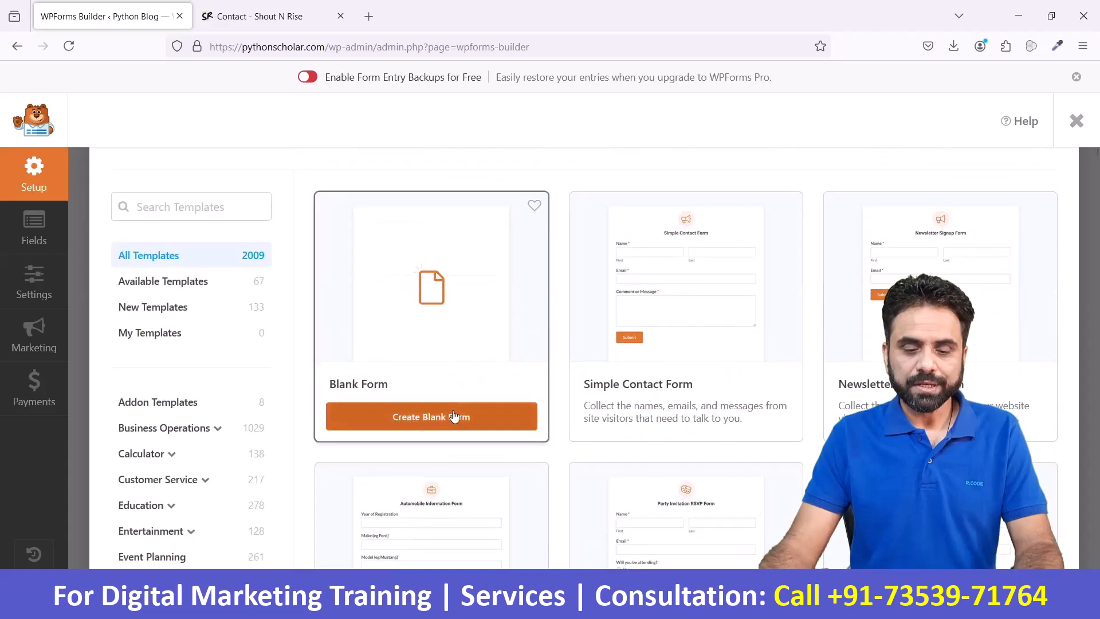
{"action": "left_click", "coordinate": [450, 417]}
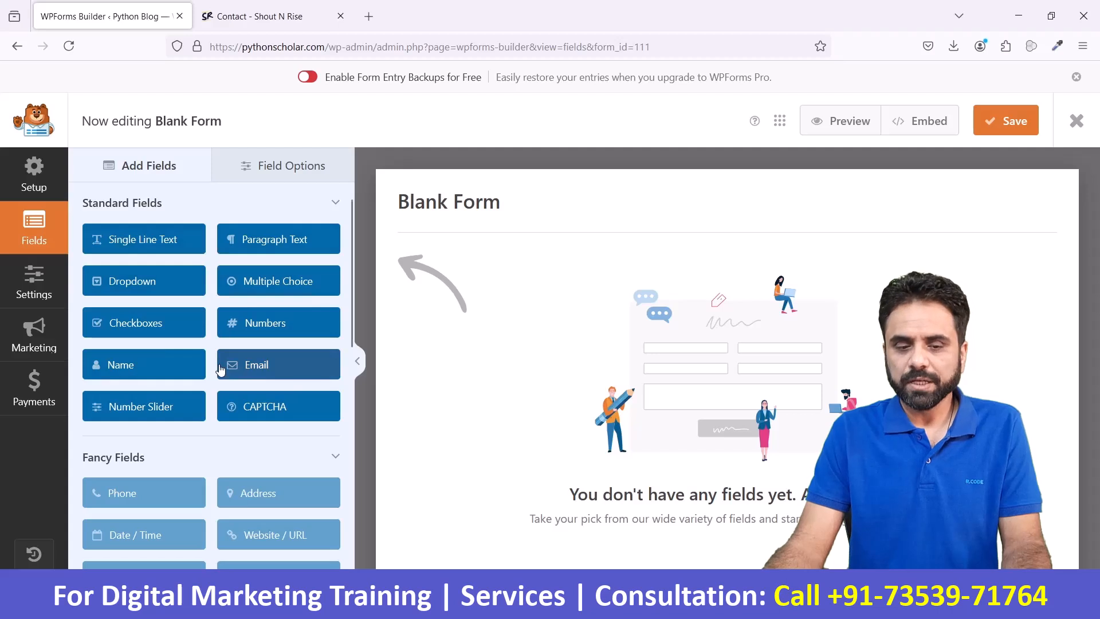
- Look through the available field types and add a Name field to the blank form
{"action": "scroll", "coordinate": [221, 369], "scroll_direction": "down", "scroll_amount": 2}
{"action": "scroll", "coordinate": [221, 369], "scroll_direction": "down", "scroll_amount": 2}
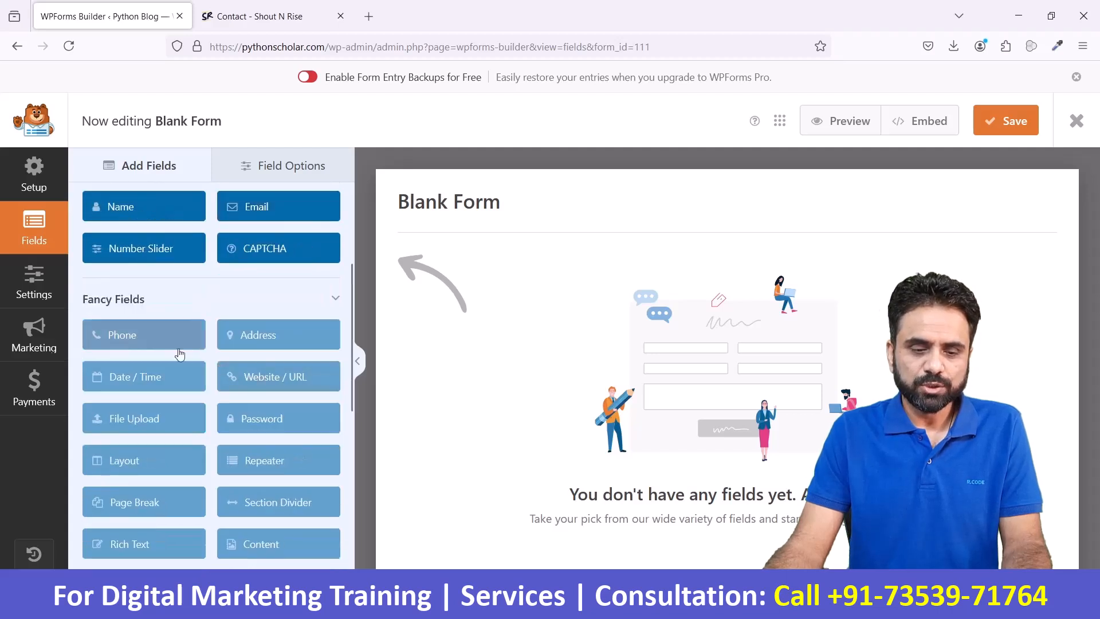
{"action": "scroll", "coordinate": [175, 321], "scroll_direction": "down", "scroll_amount": 10}
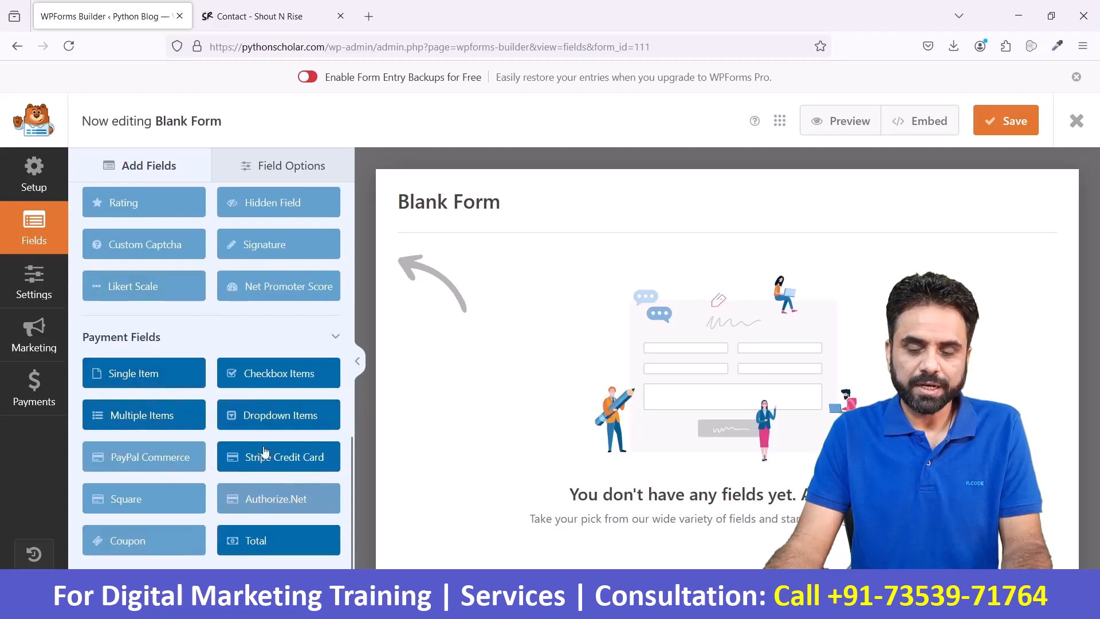
{"action": "scroll", "coordinate": [263, 447], "scroll_direction": "up", "scroll_amount": 10}
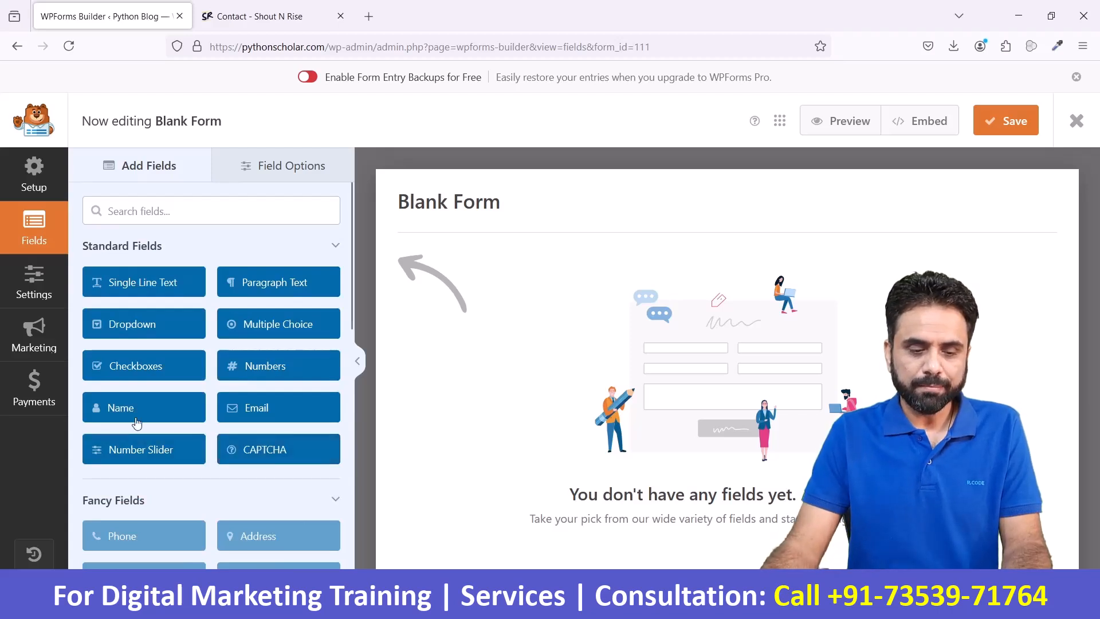
{"action": "left_click_drag", "start_coordinate": [133, 417], "coordinate": [573, 314]}
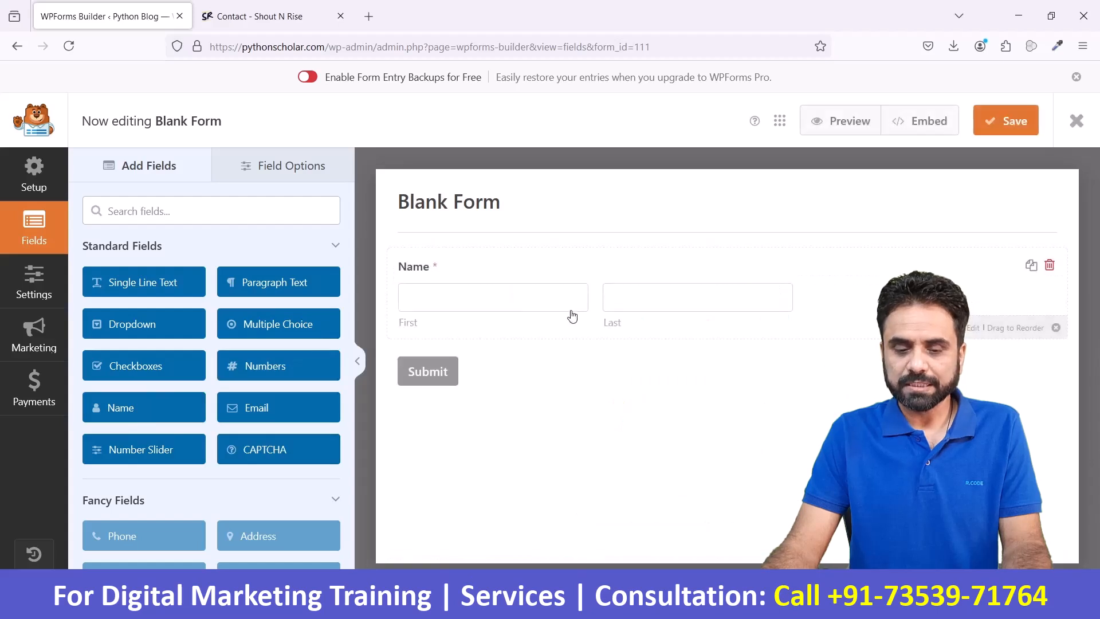
- Add an Email field and a Paragraph Text field to the form below the Name field
{"action": "left_click", "coordinate": [480, 302]}
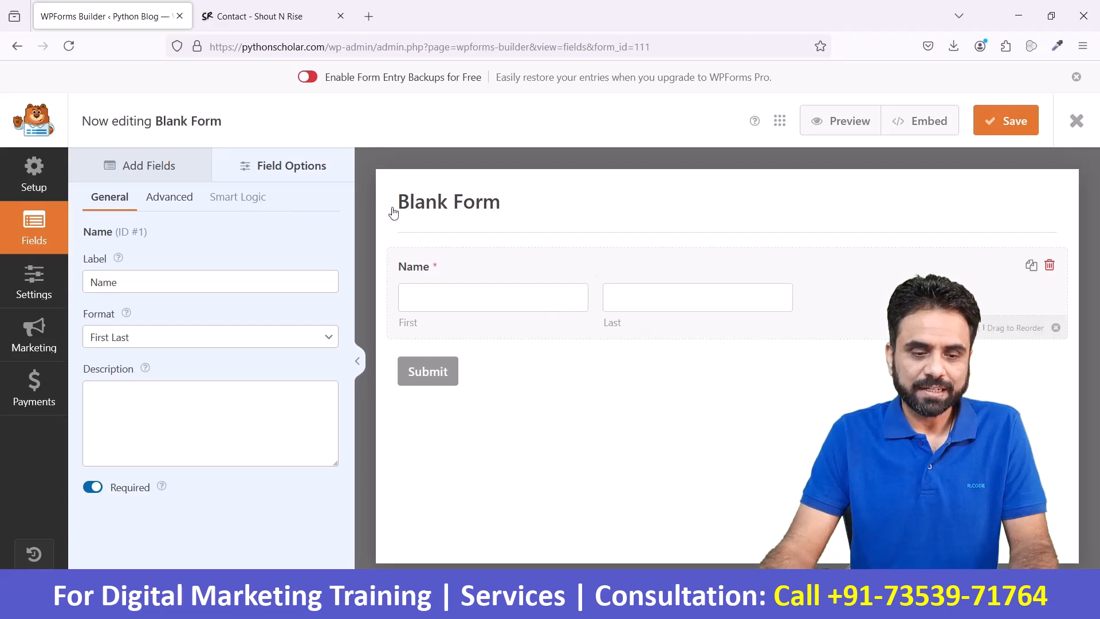
{"action": "left_click", "coordinate": [170, 161]}
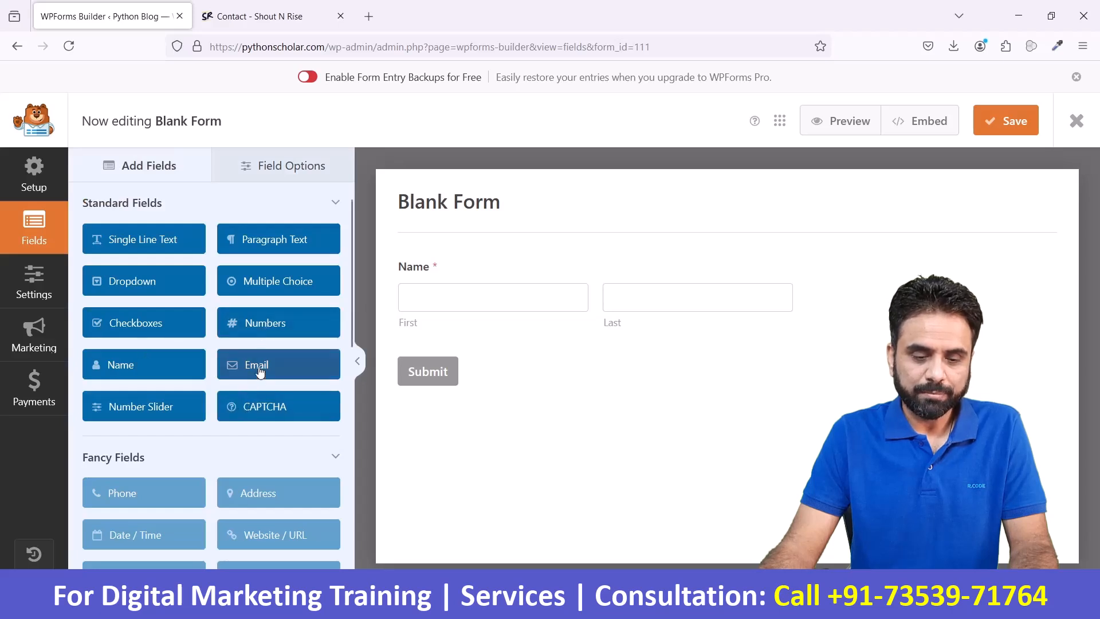
{"action": "left_click_drag", "start_coordinate": [260, 372], "coordinate": [430, 361]}
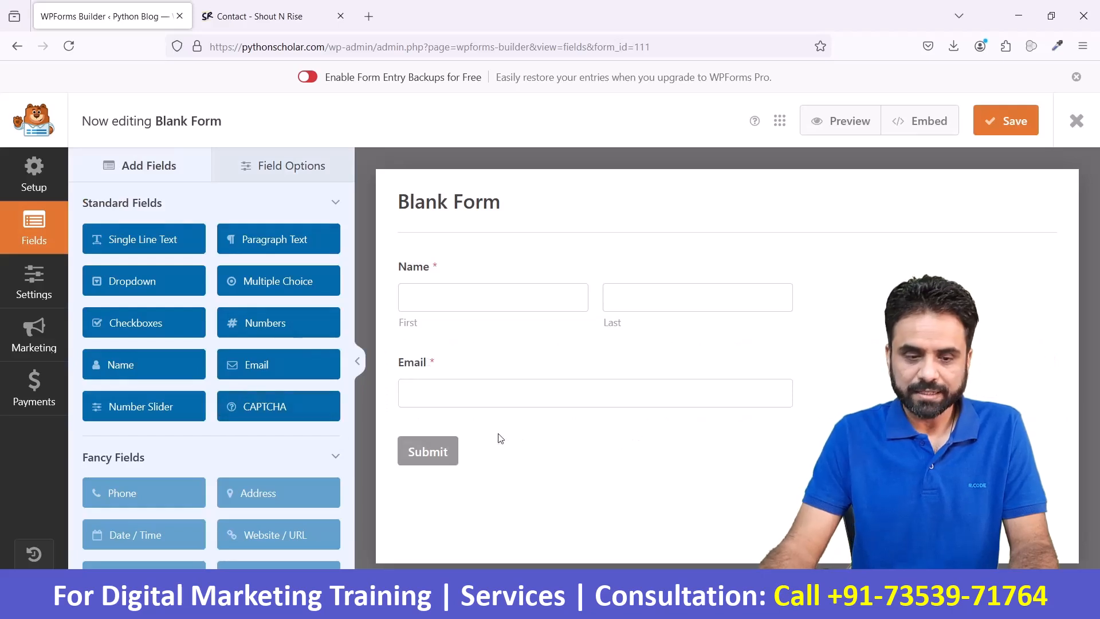
{"action": "left_click_drag", "start_coordinate": [278, 239], "coordinate": [479, 442]}
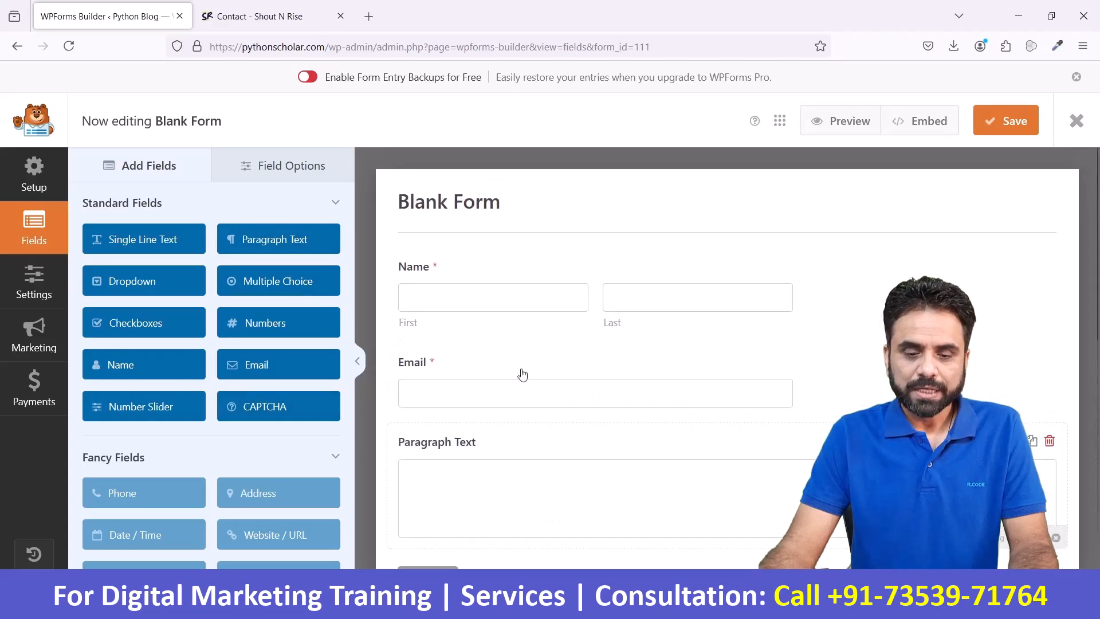
- Try the label Names on the Name field, and restore the label to Name
{"action": "left_click", "coordinate": [508, 279]}
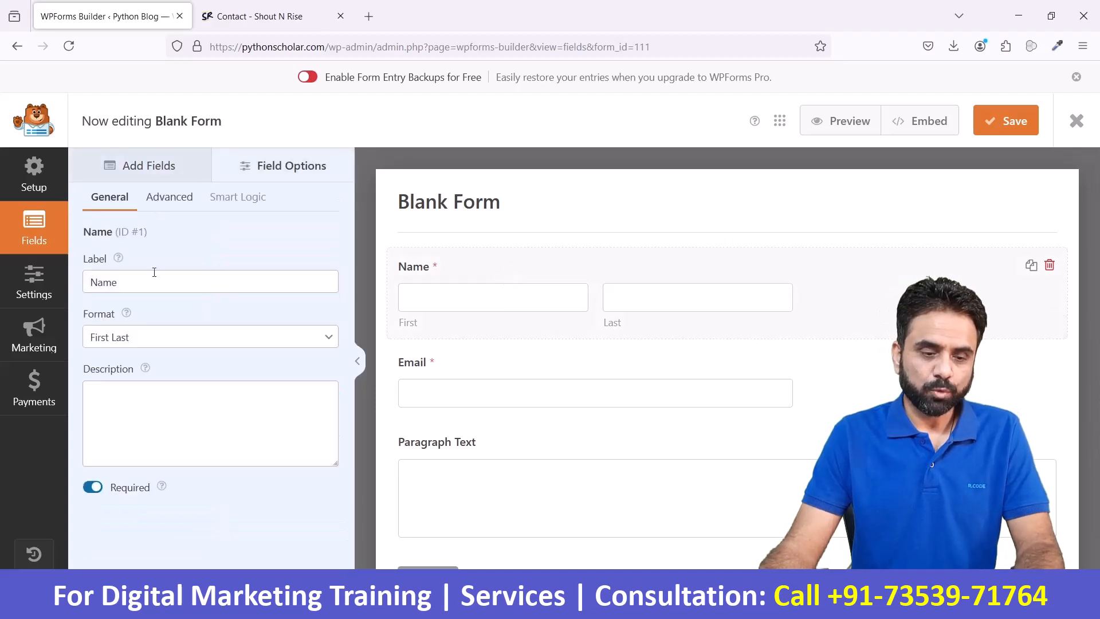
{"action": "double_click", "coordinate": [83, 282]}
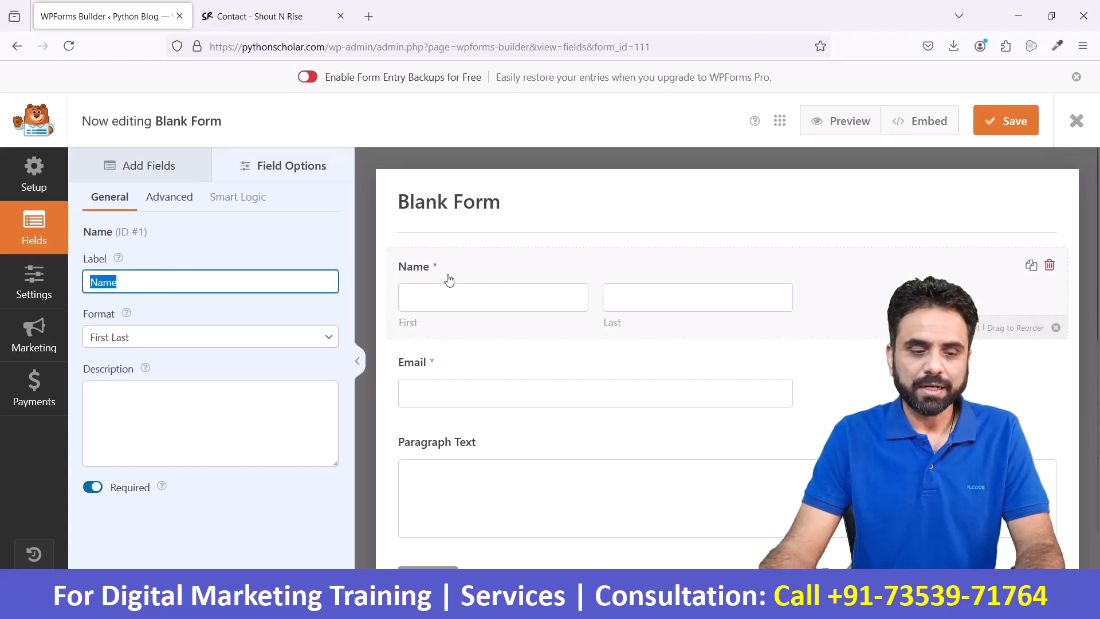
{"action": "left_click", "coordinate": [185, 282]}
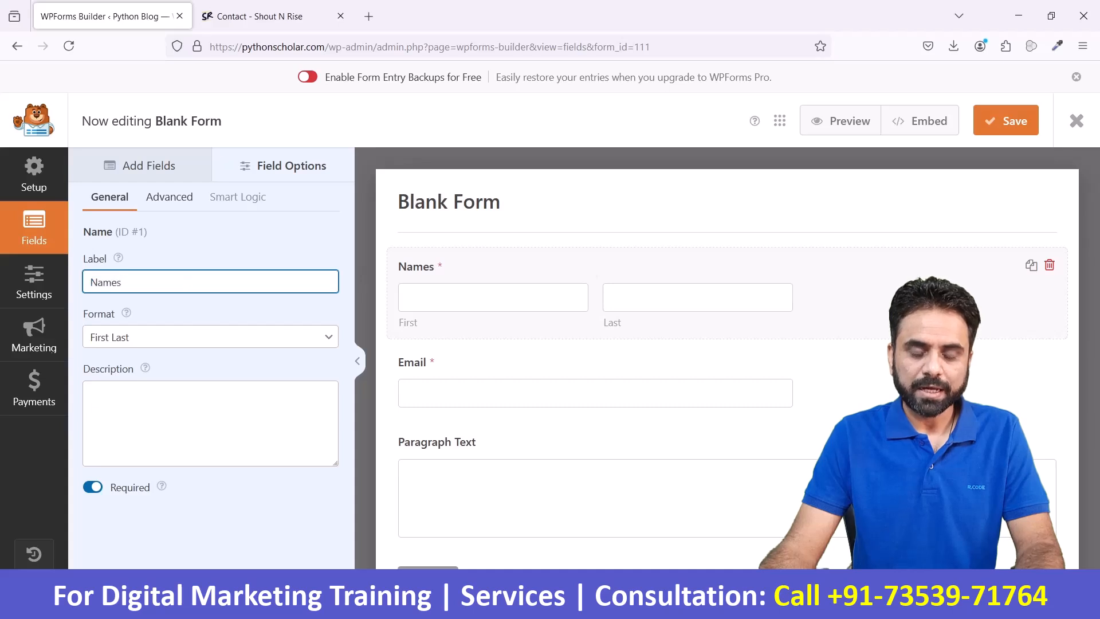
{"action": "type", "text": "s"}
{"action": "key", "text": "BackSpace"}
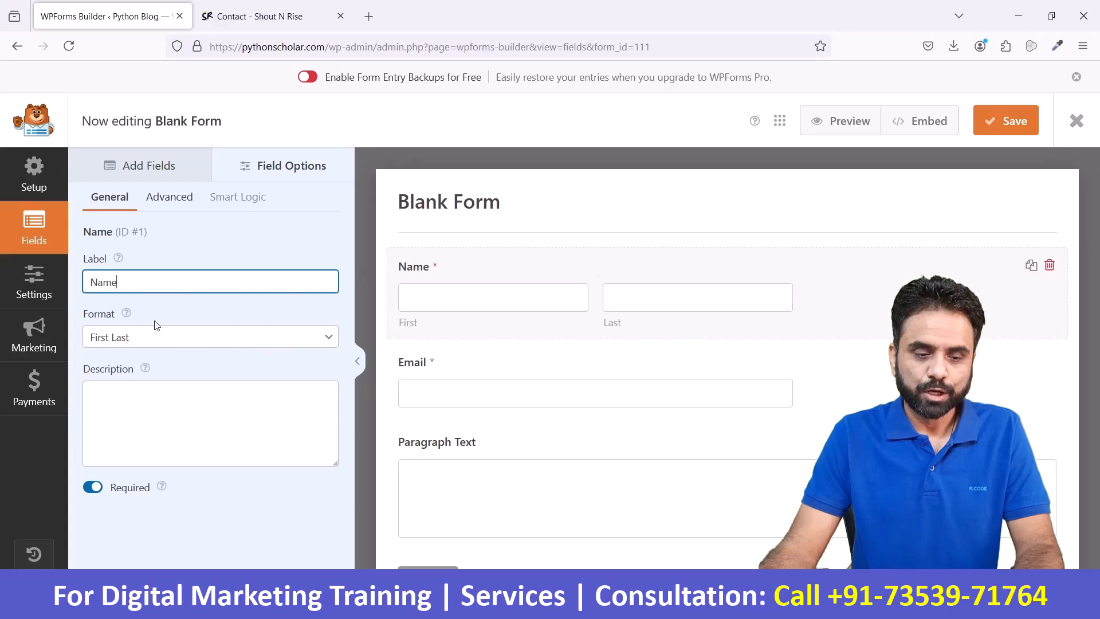
- Try the First Middle Last and Simple formats on the Name field, and return it to First Last
{"action": "left_click", "coordinate": [201, 346]}
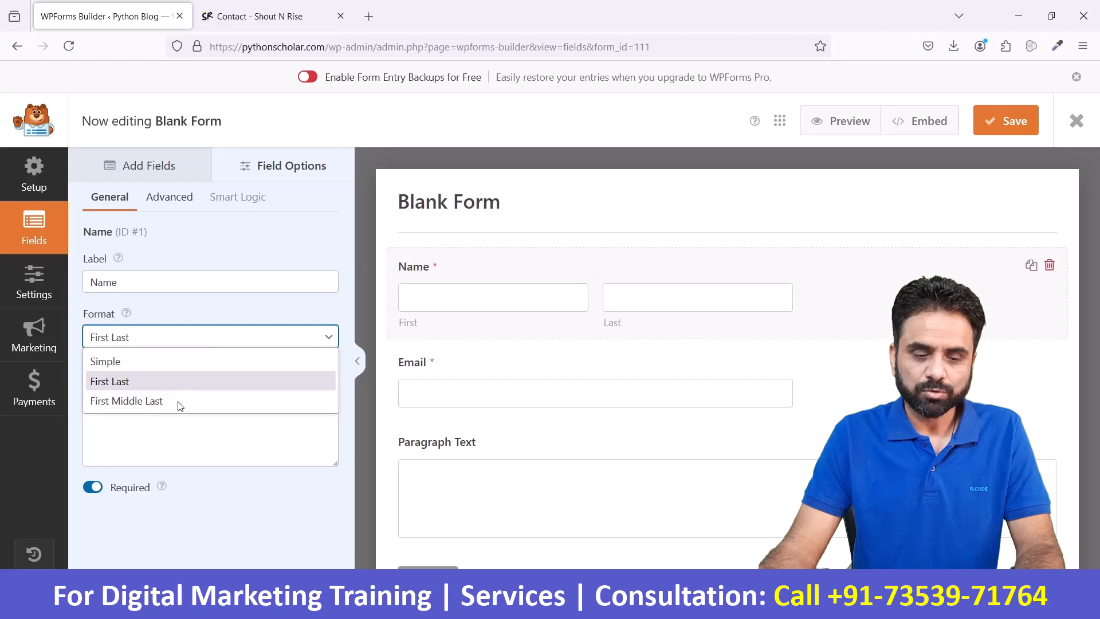
{"action": "left_click", "coordinate": [180, 402]}
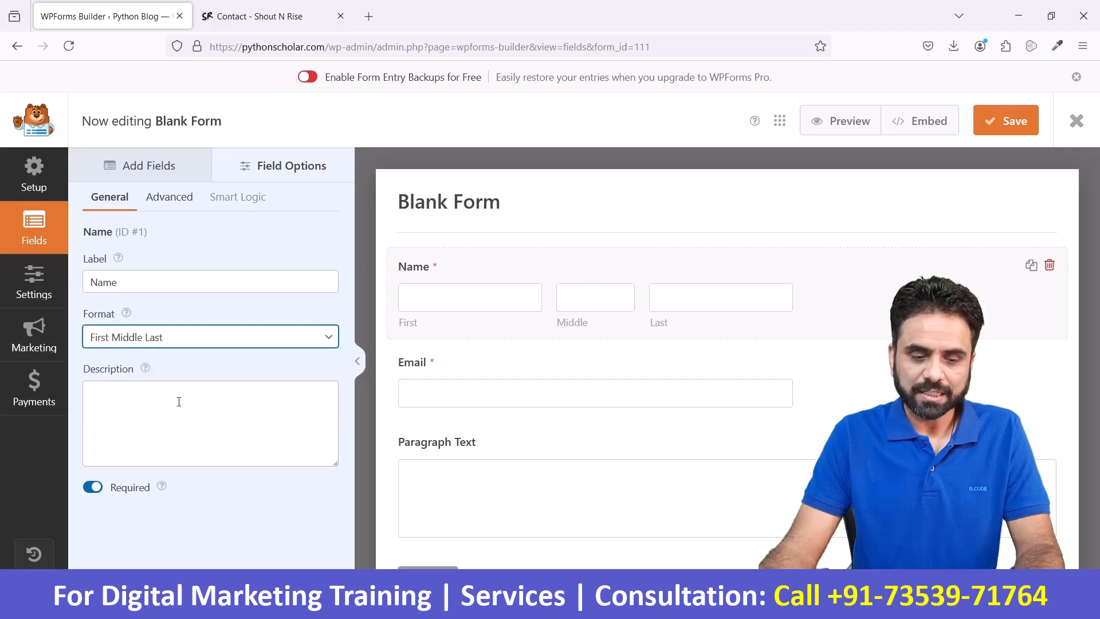
{"action": "left_click", "coordinate": [192, 346]}
{"action": "left_click", "coordinate": [177, 363]}
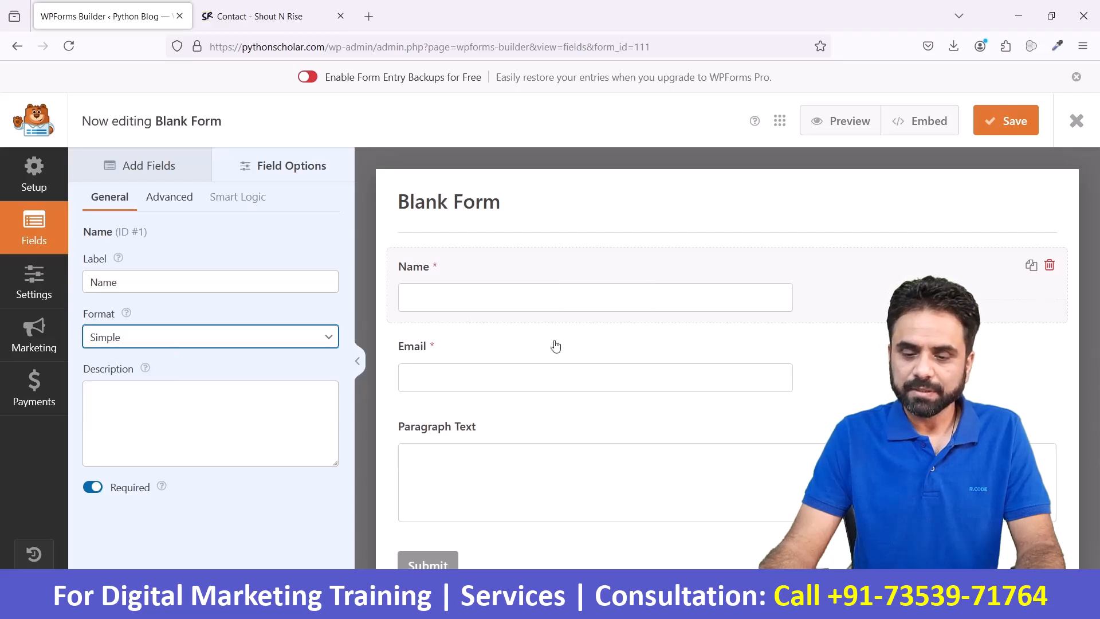
{"action": "left_click", "coordinate": [281, 348]}
{"action": "left_click", "coordinate": [197, 378]}
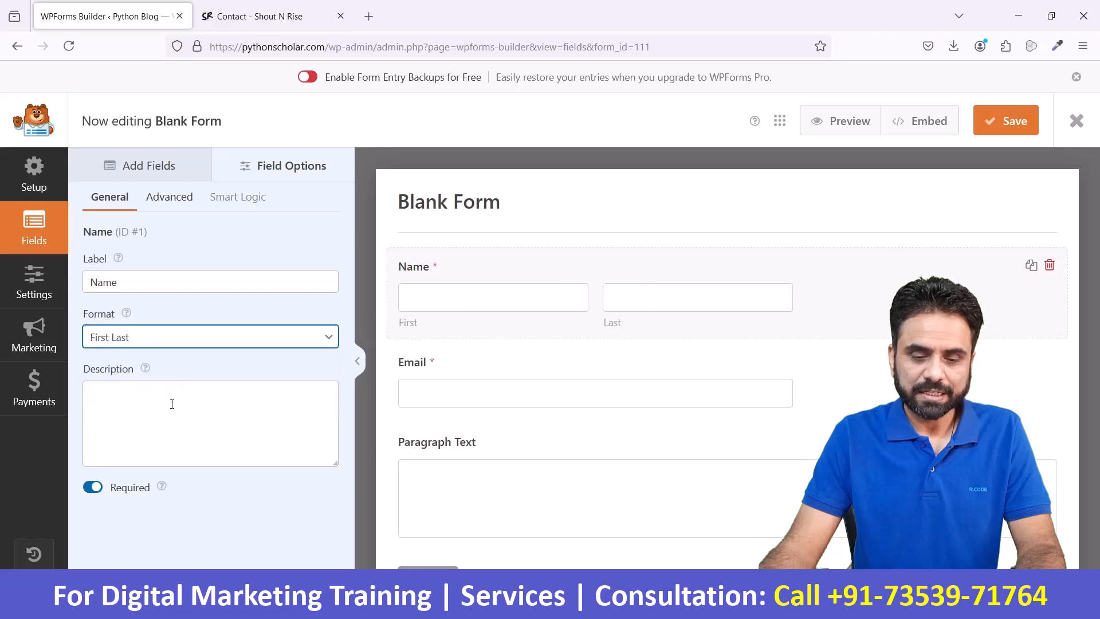
- Try the Name field as optional by switching its Required setting off, and make it required again
{"action": "left_click", "coordinate": [172, 404]}
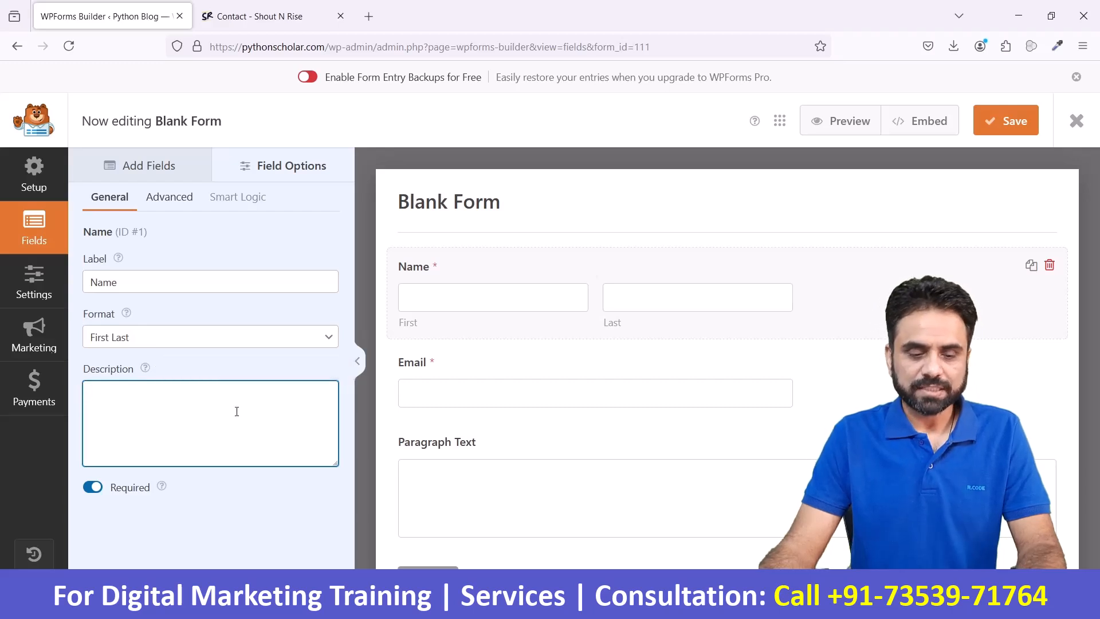
{"action": "left_click", "coordinate": [92, 488]}
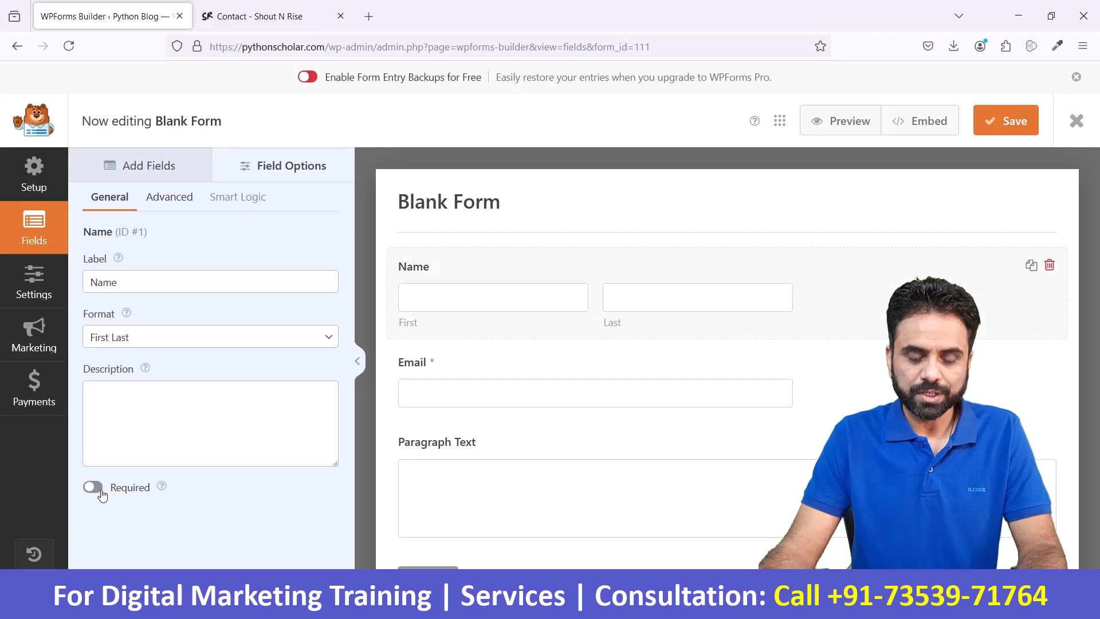
{"action": "left_click", "coordinate": [95, 491]}
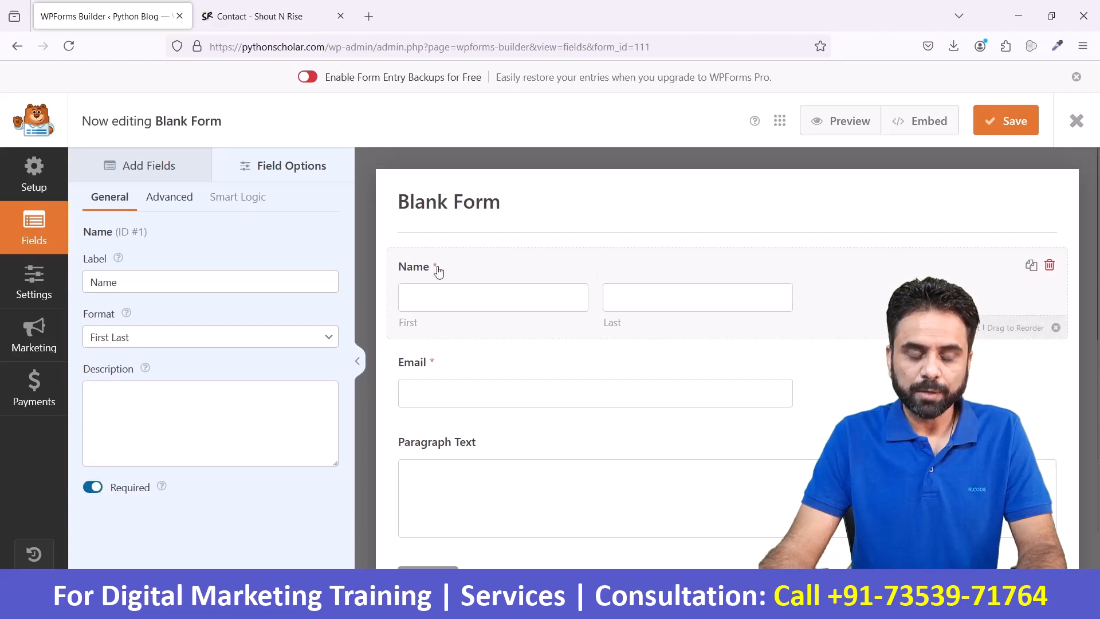
{"action": "left_click", "coordinate": [92, 487]}
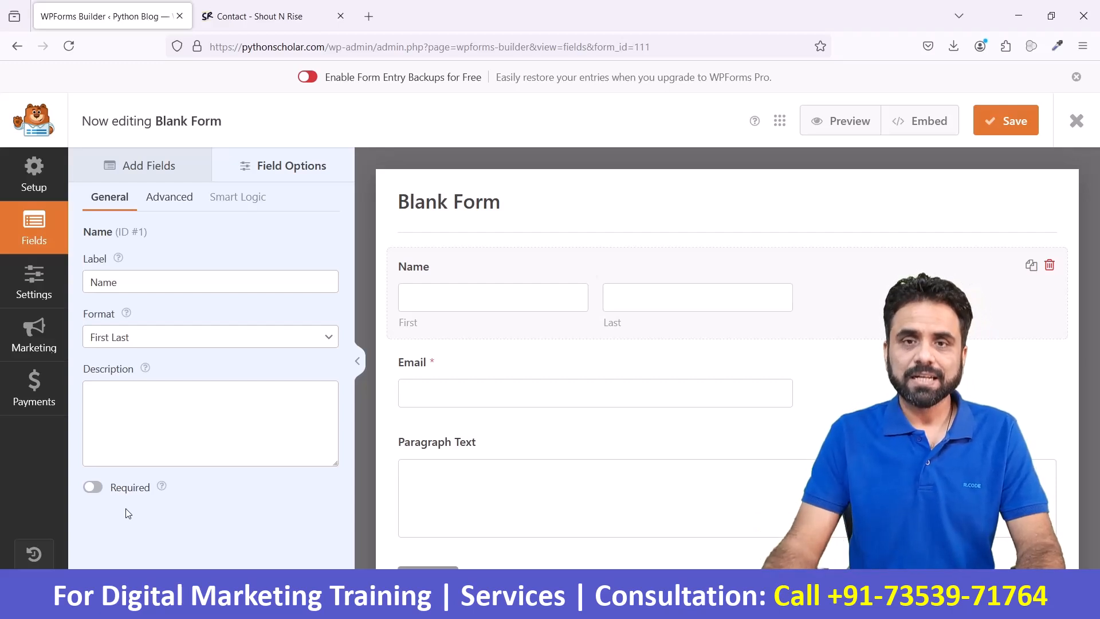
{"action": "left_click", "coordinate": [94, 487]}
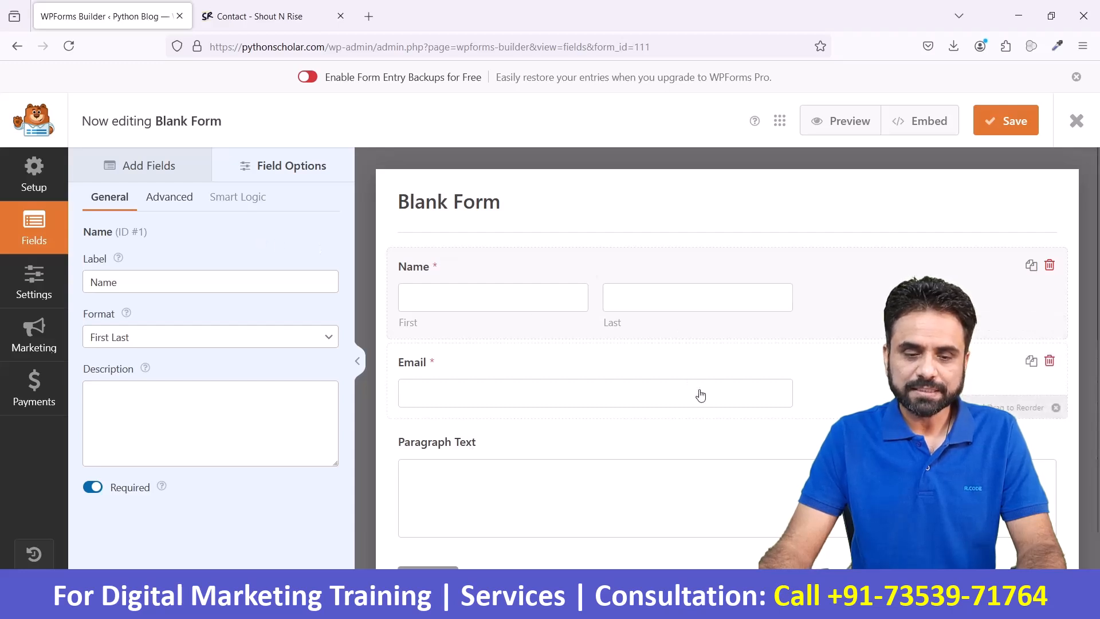
- Try the Large field size in the Name field's advanced options, and return it to Medium
{"action": "left_click", "coordinate": [177, 203]}
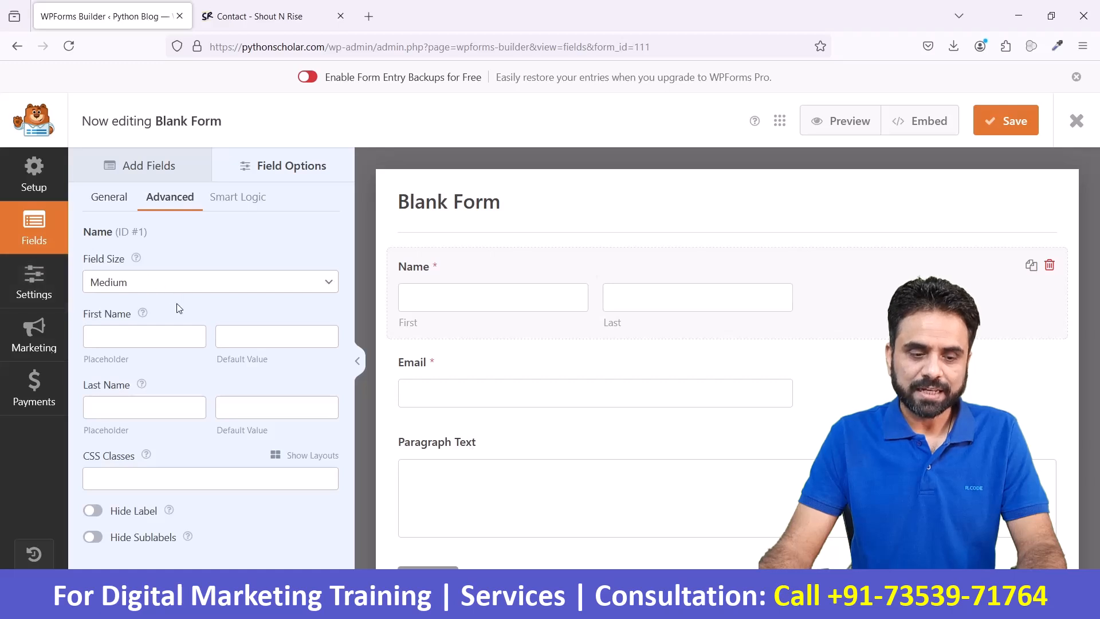
{"action": "left_click", "coordinate": [119, 290]}
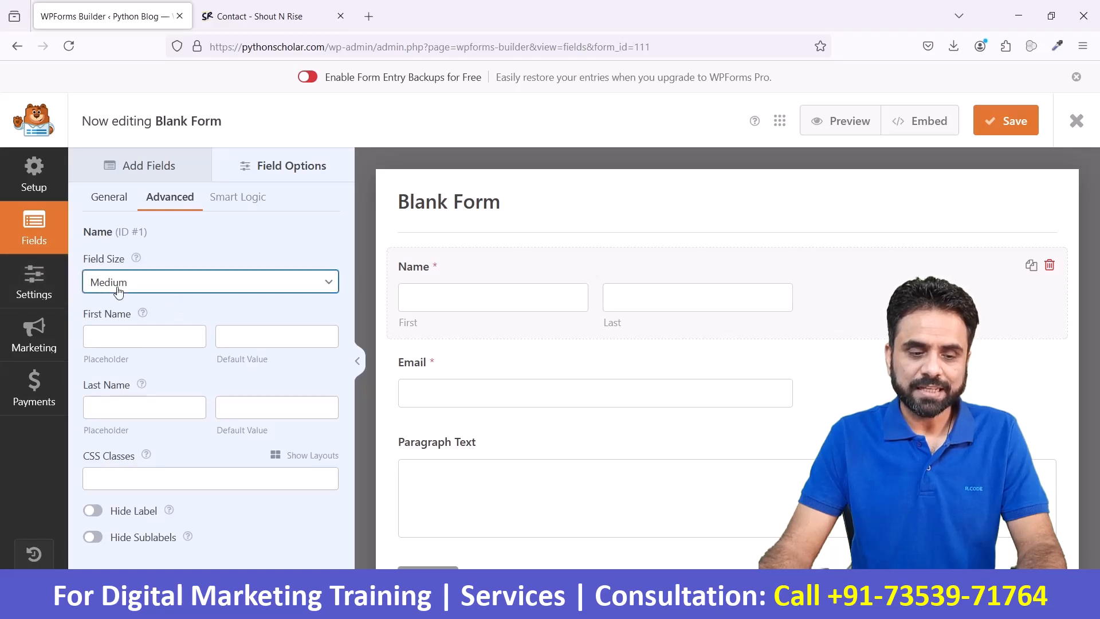
{"action": "left_click", "coordinate": [136, 347]}
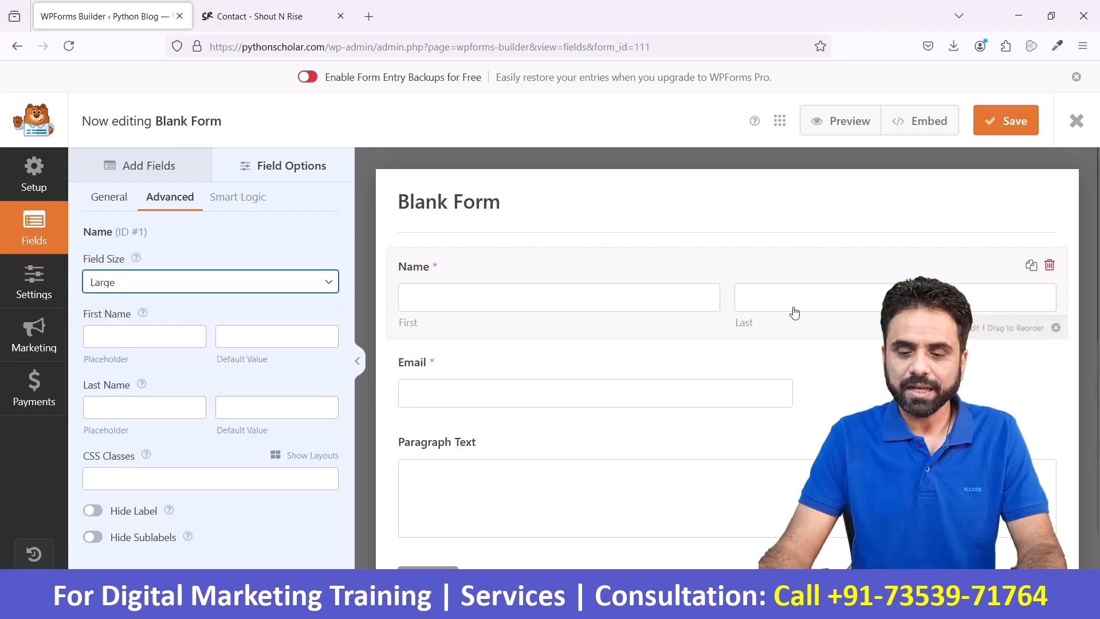
{"action": "left_click", "coordinate": [160, 285]}
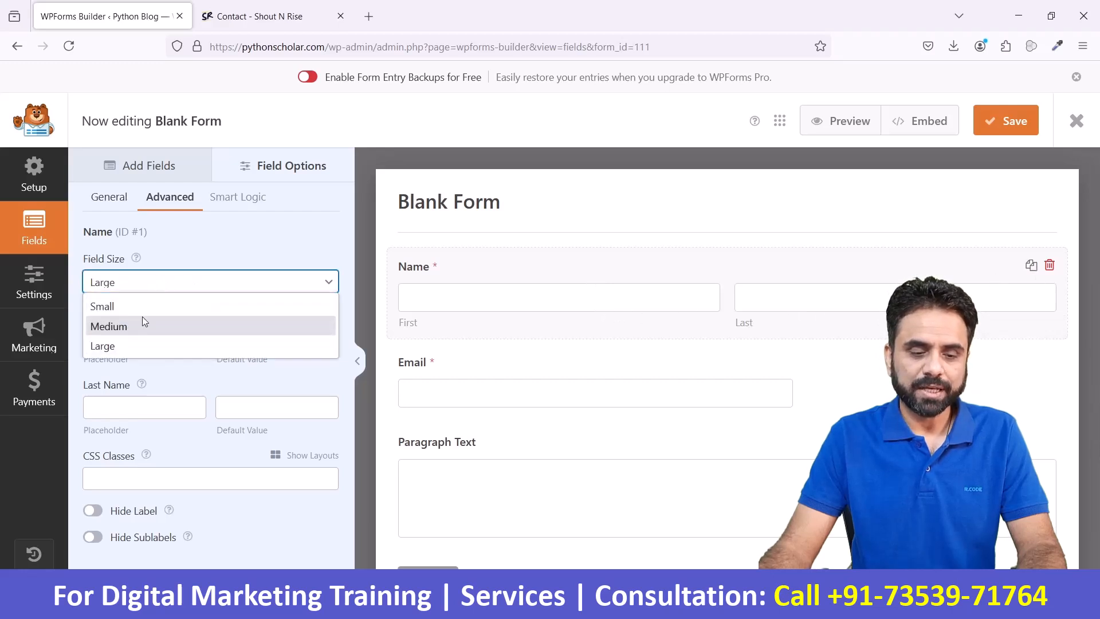
{"action": "left_click", "coordinate": [142, 323]}
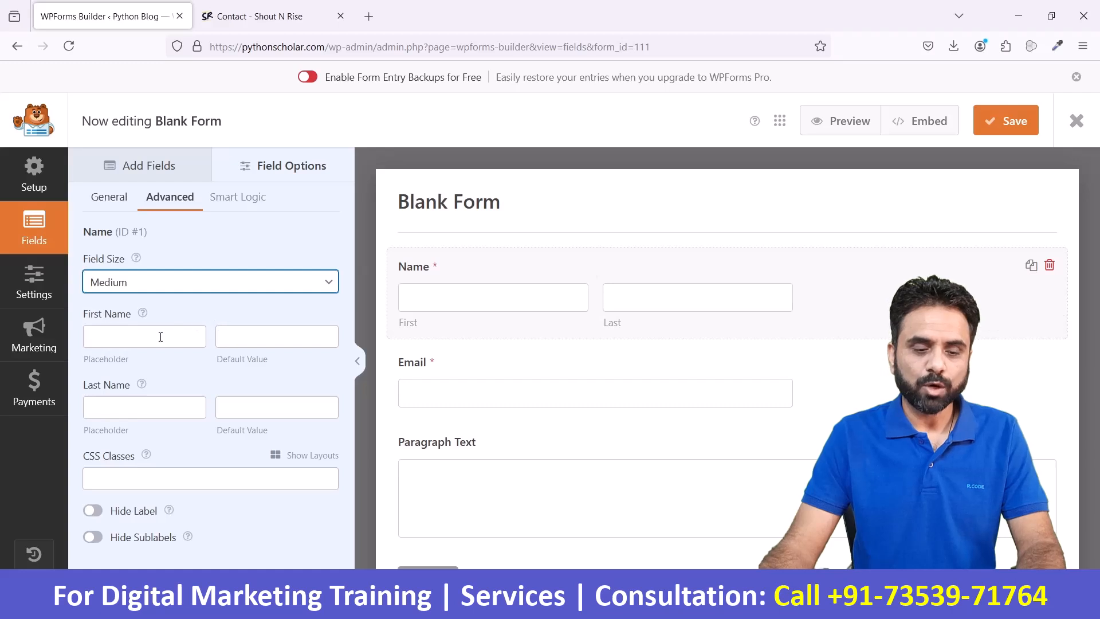
- Set the first name placeholder of the Name field to First Name and dismiss the pop-up notification
{"action": "left_click", "coordinate": [161, 337]}
{"action": "type", "text": "First"}
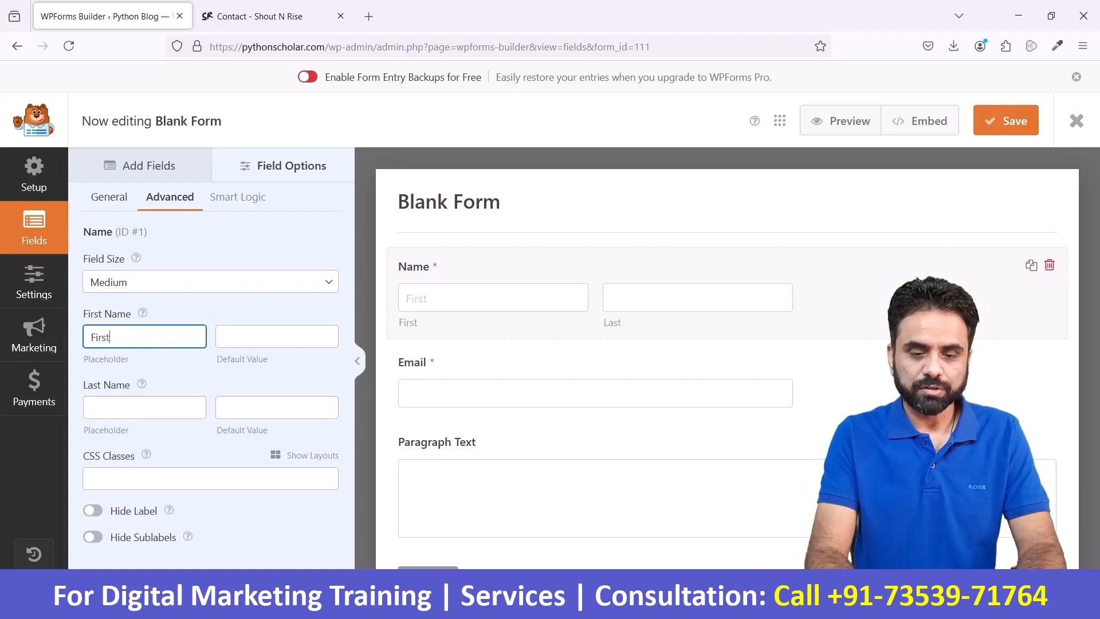
{"action": "type", "text": " Name"}
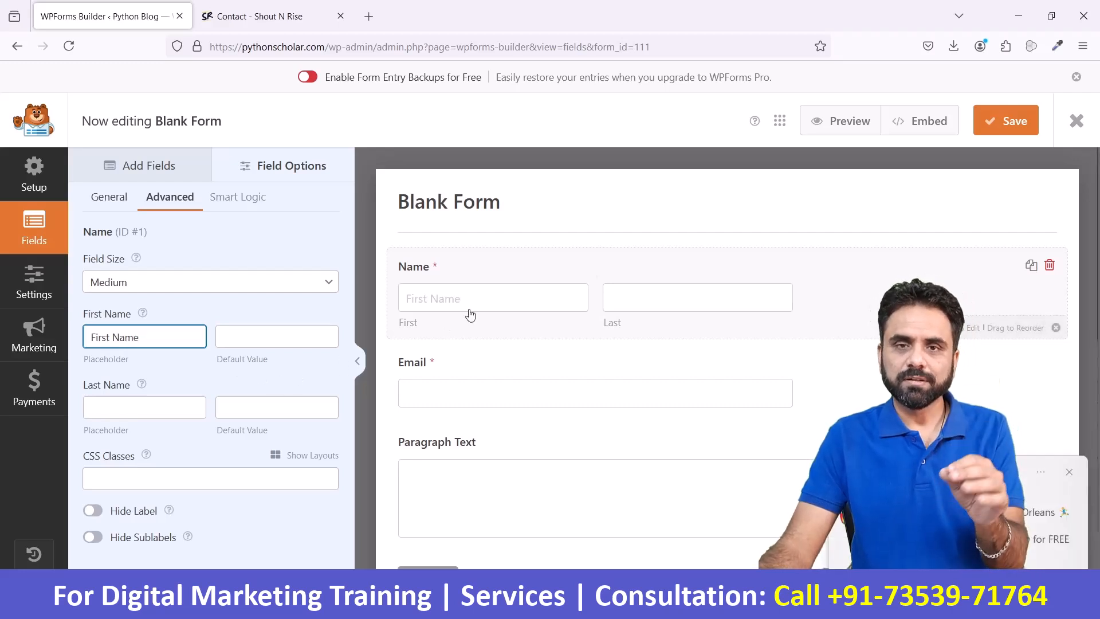
{"action": "left_click", "coordinate": [1069, 474]}
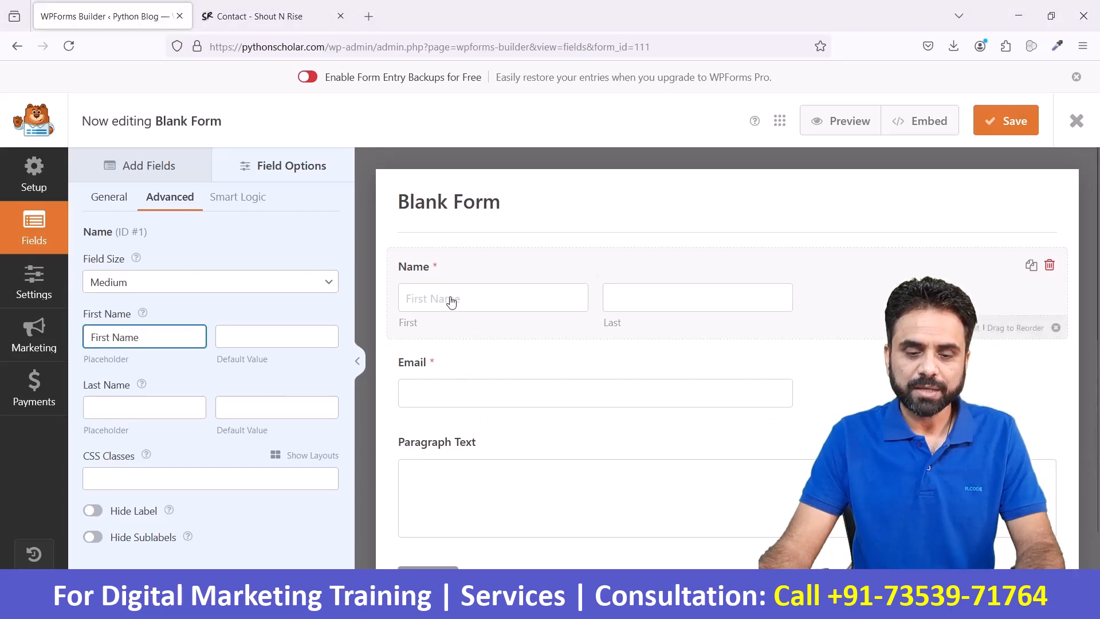
{"action": "left_click", "coordinate": [311, 335]}
{"action": "left_click", "coordinate": [180, 342]}
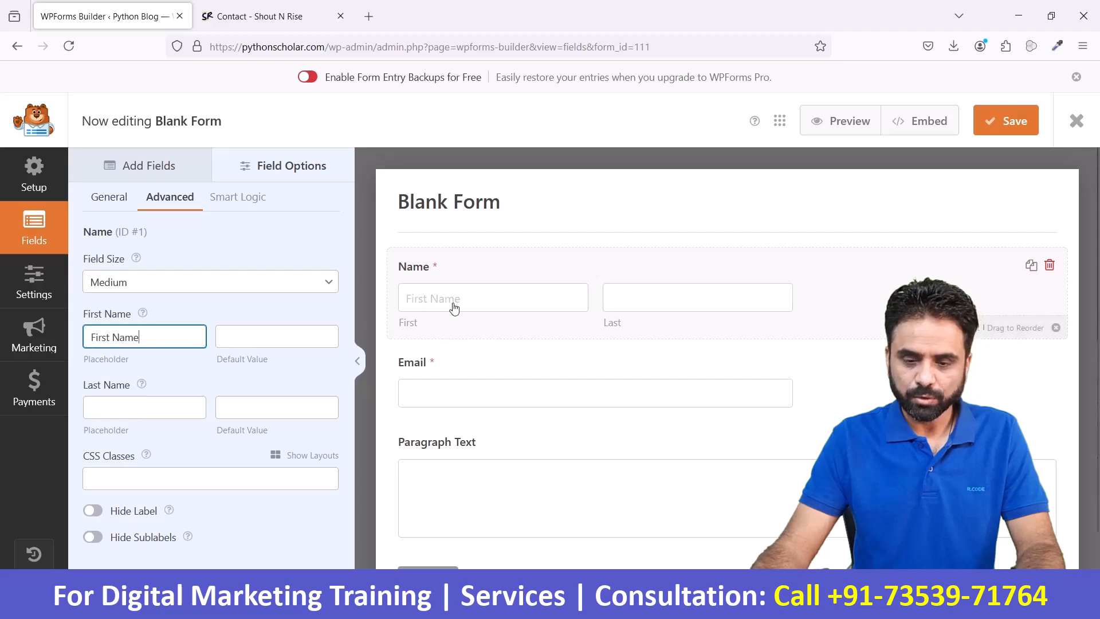
- Try a sample default value for the first name in the Name field, and clear it
{"action": "left_click", "coordinate": [240, 333]}
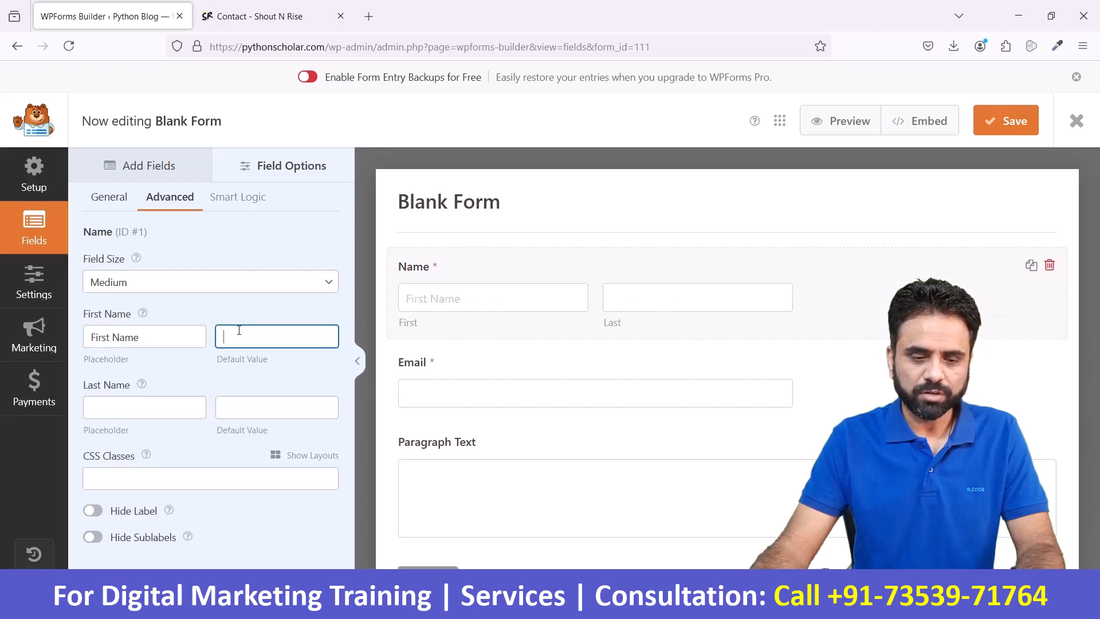
{"action": "type", "text": "Sam"}
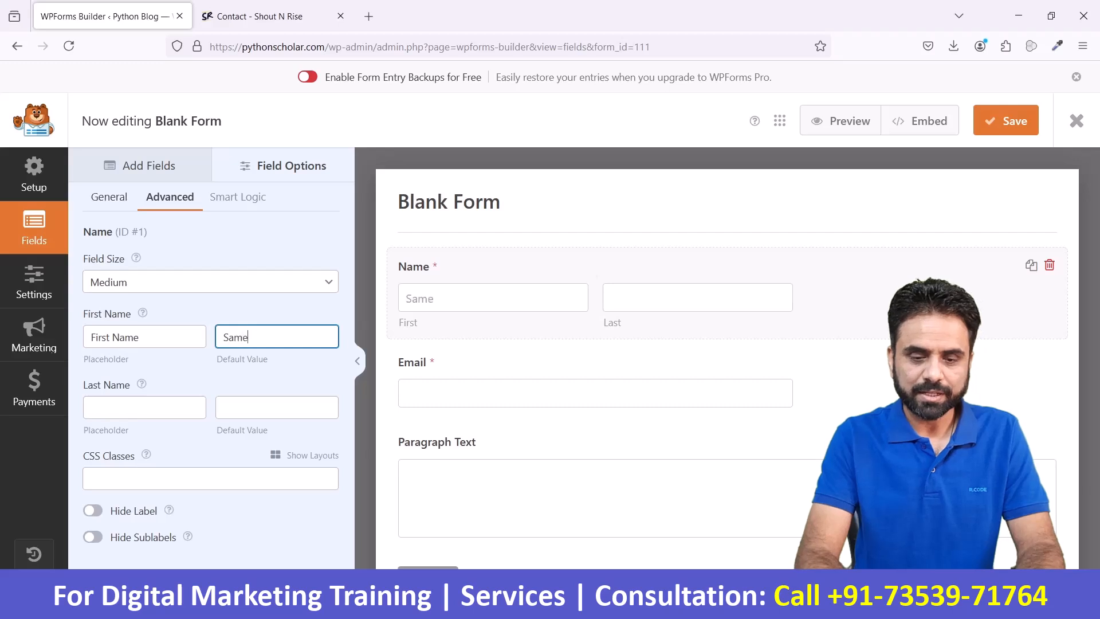
{"action": "key", "text": "Tab"}
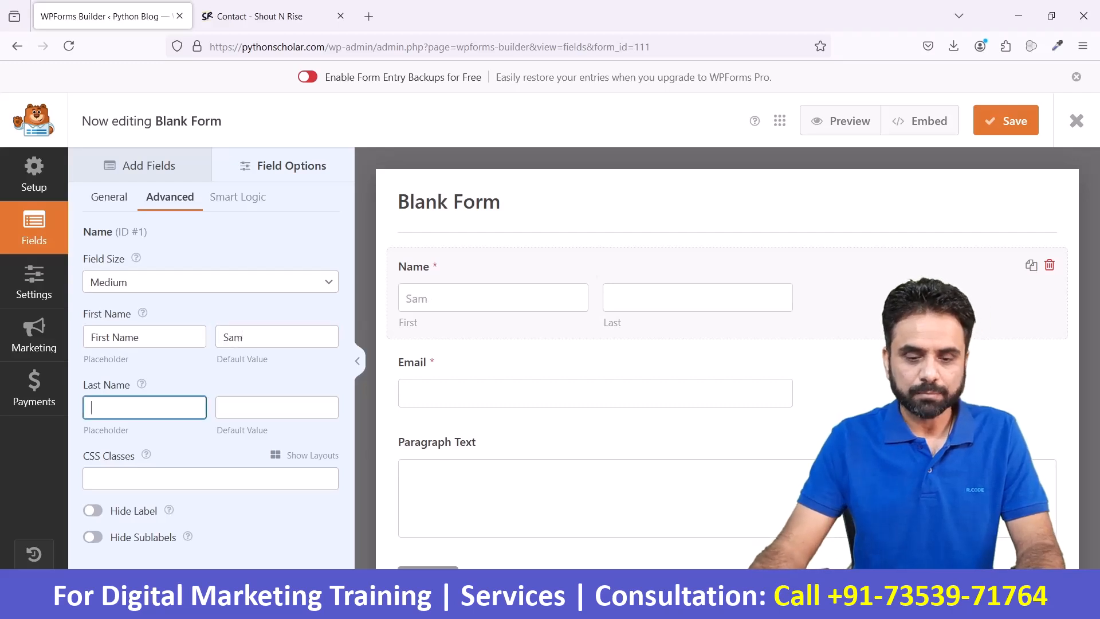
{"action": "left_click", "coordinate": [303, 337]}
{"action": "key", "text": "ctrl+a"}
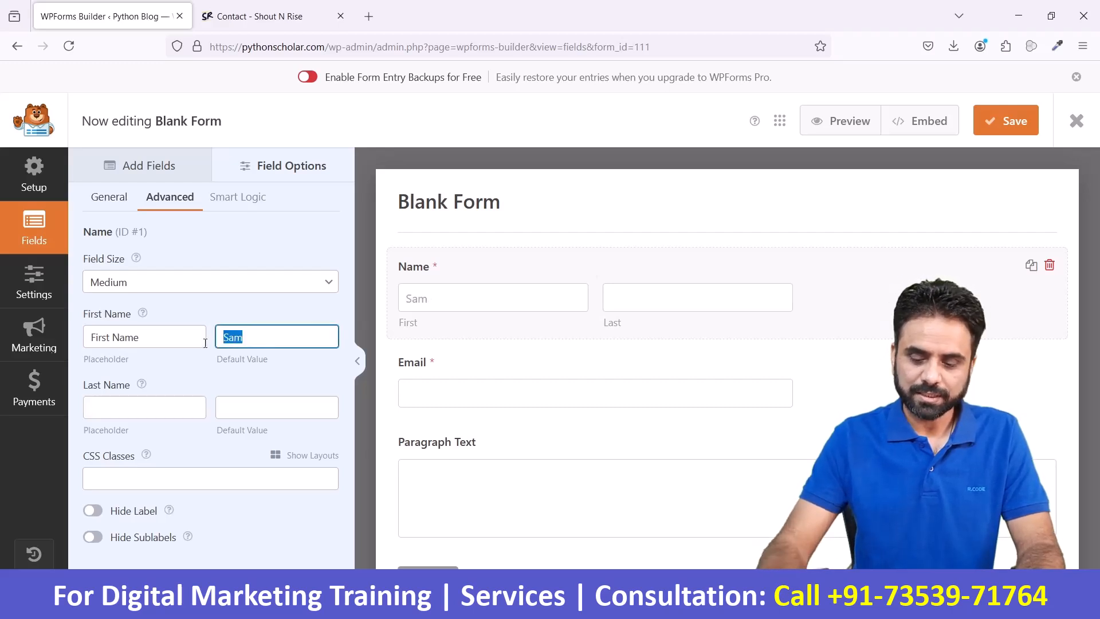
{"action": "key", "text": "BackSpace"}
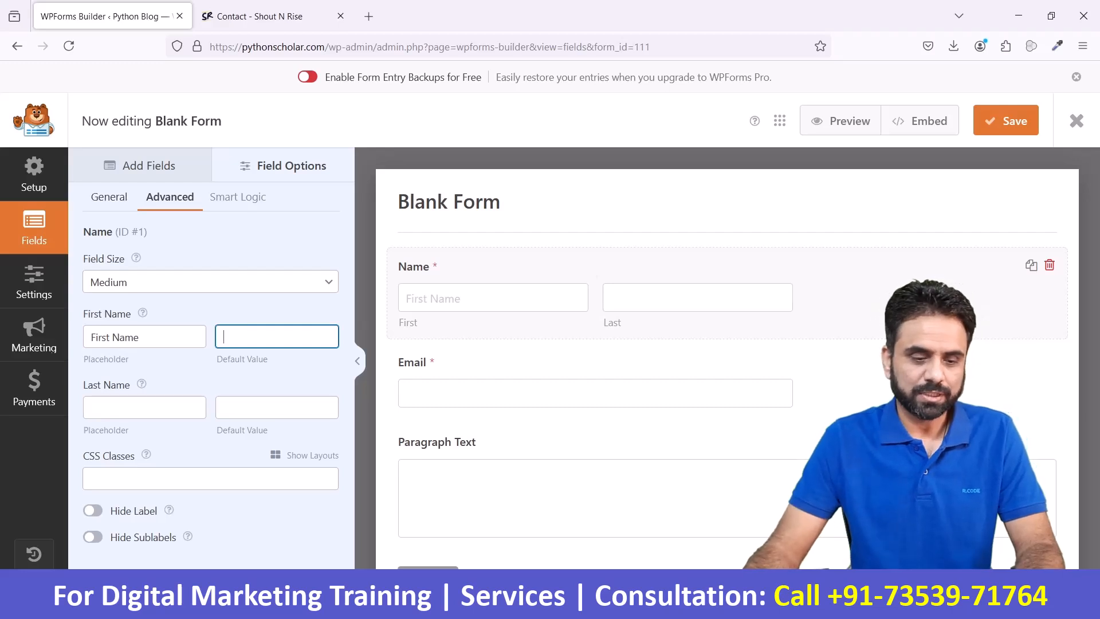
- Set the last name placeholder of the Name field to Last Name
{"action": "left_click", "coordinate": [154, 407]}
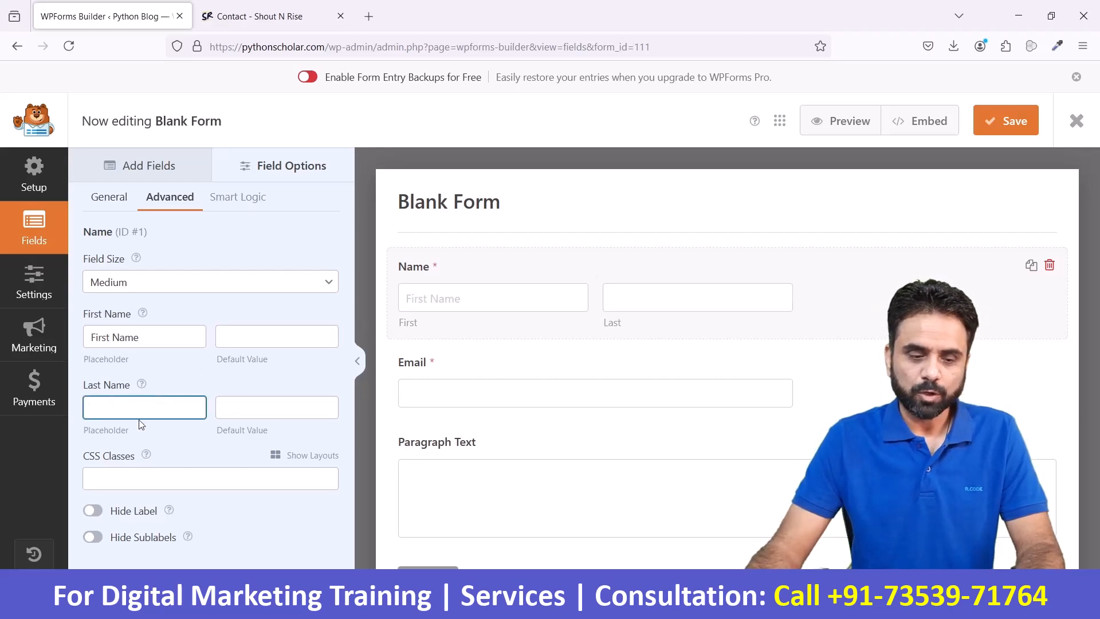
{"action": "type", "text": "Last"}
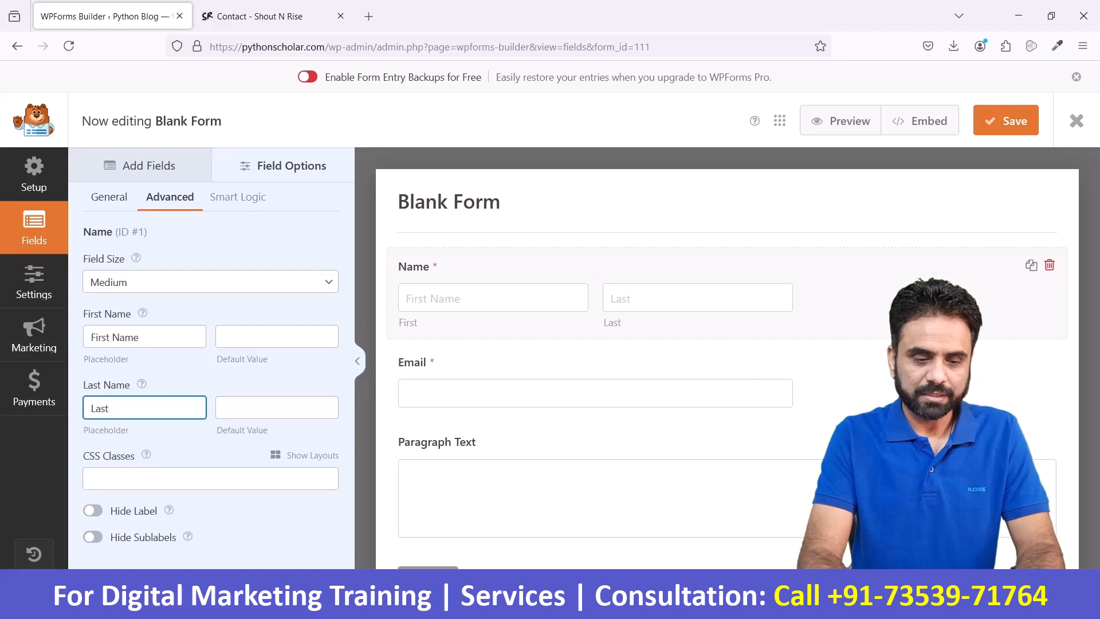
{"action": "type", "text": " Name"}
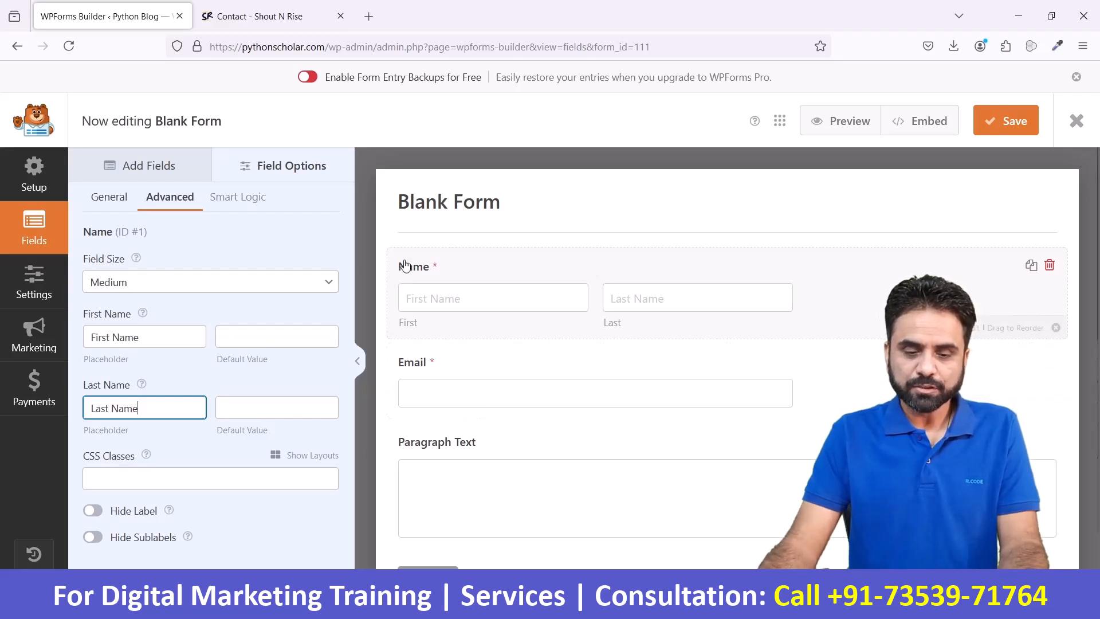
- Try the Hide Label and Hide Sublabels options on the Name field, and switch both back off
{"action": "left_click", "coordinate": [93, 511]}
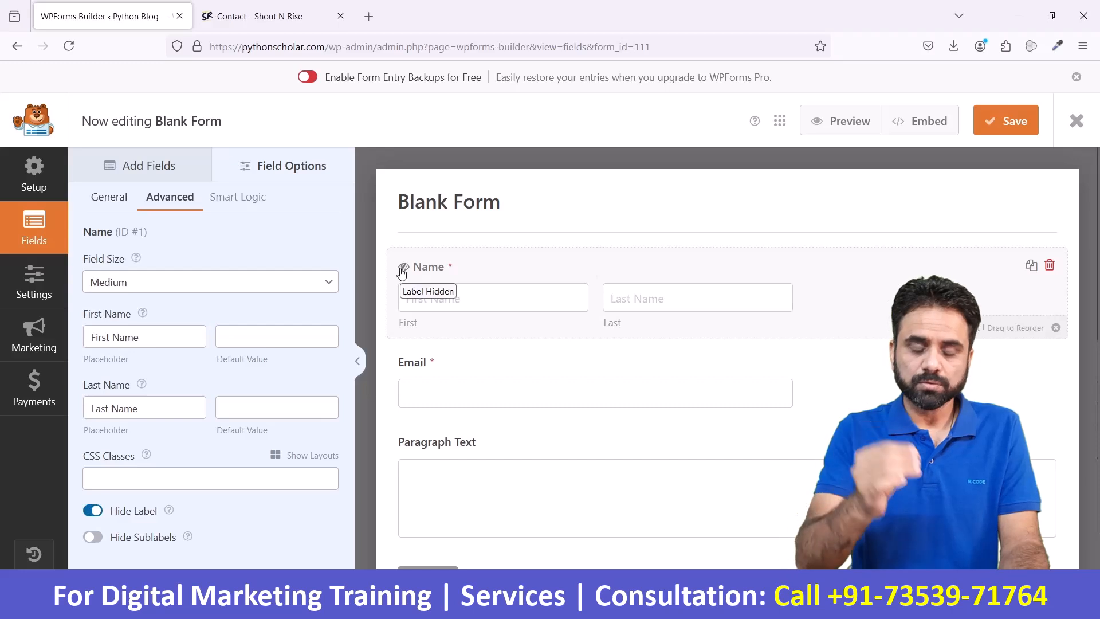
{"action": "left_click", "coordinate": [92, 511]}
{"action": "left_click", "coordinate": [94, 537]}
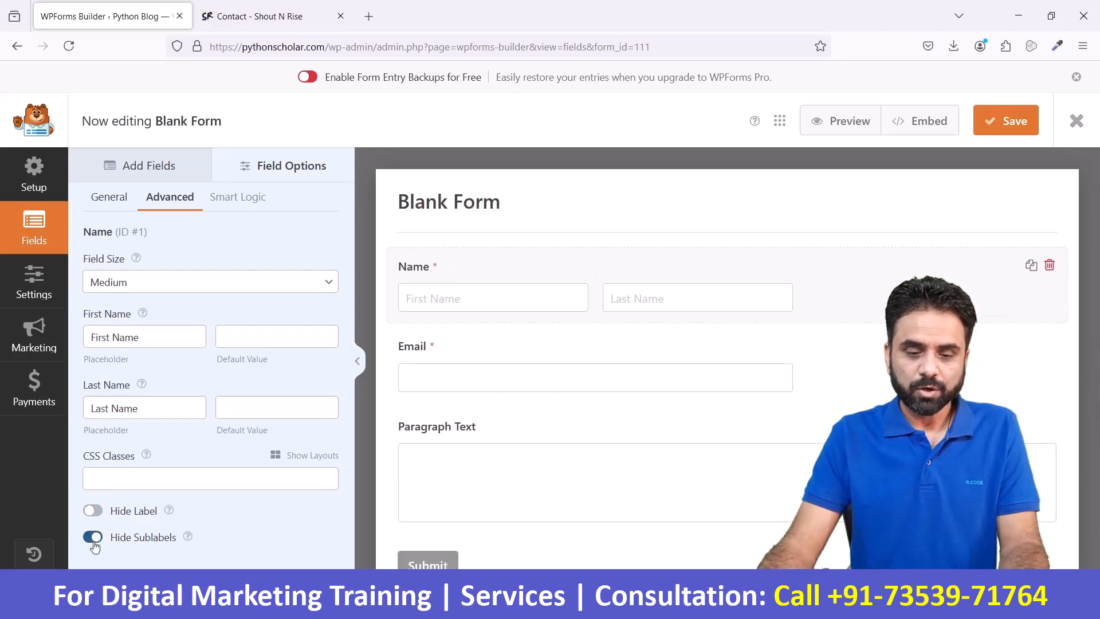
{"action": "left_click", "coordinate": [94, 539]}
{"action": "left_click", "coordinate": [93, 538]}
{"action": "left_click", "coordinate": [93, 539]}
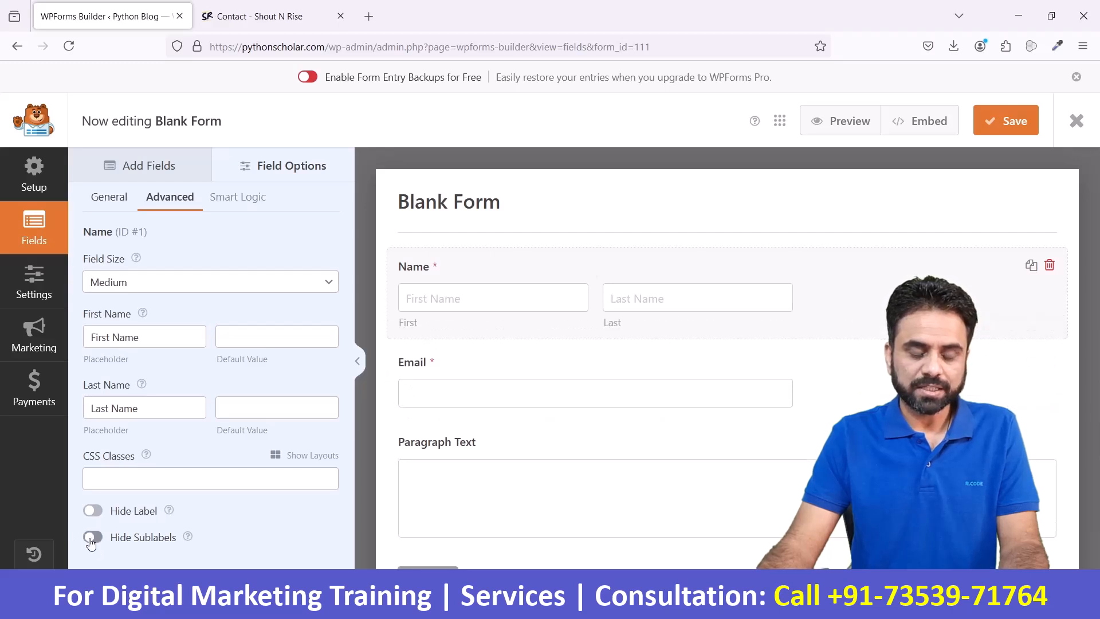
- Check the Smart Logic options of the Name field and dismiss the upgrade notice
{"action": "left_click", "coordinate": [246, 201]}
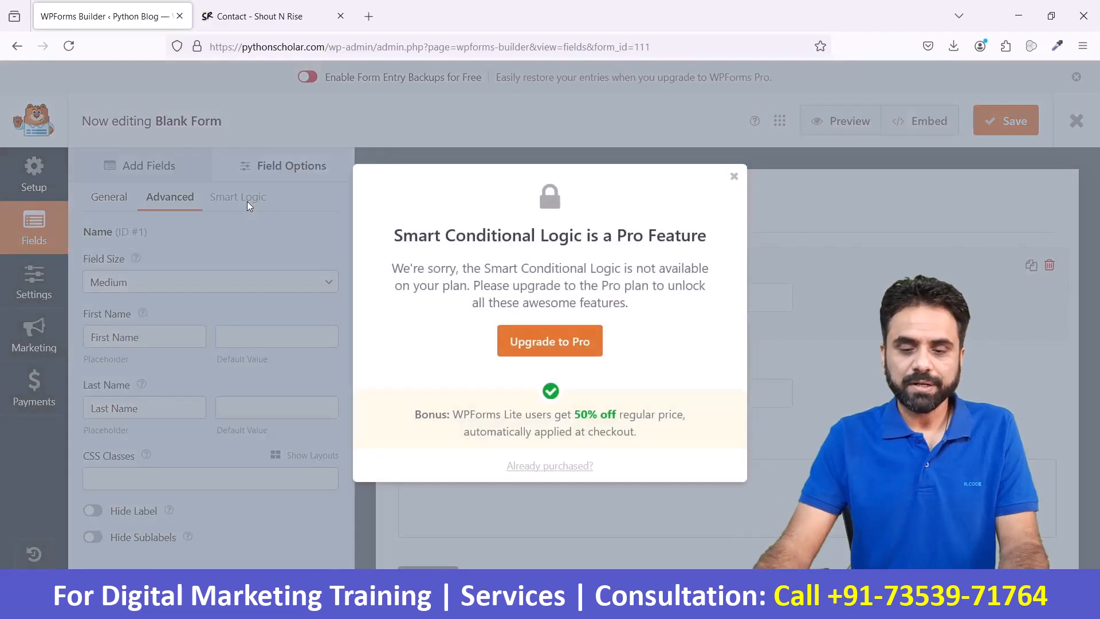
{"action": "left_click", "coordinate": [734, 177]}
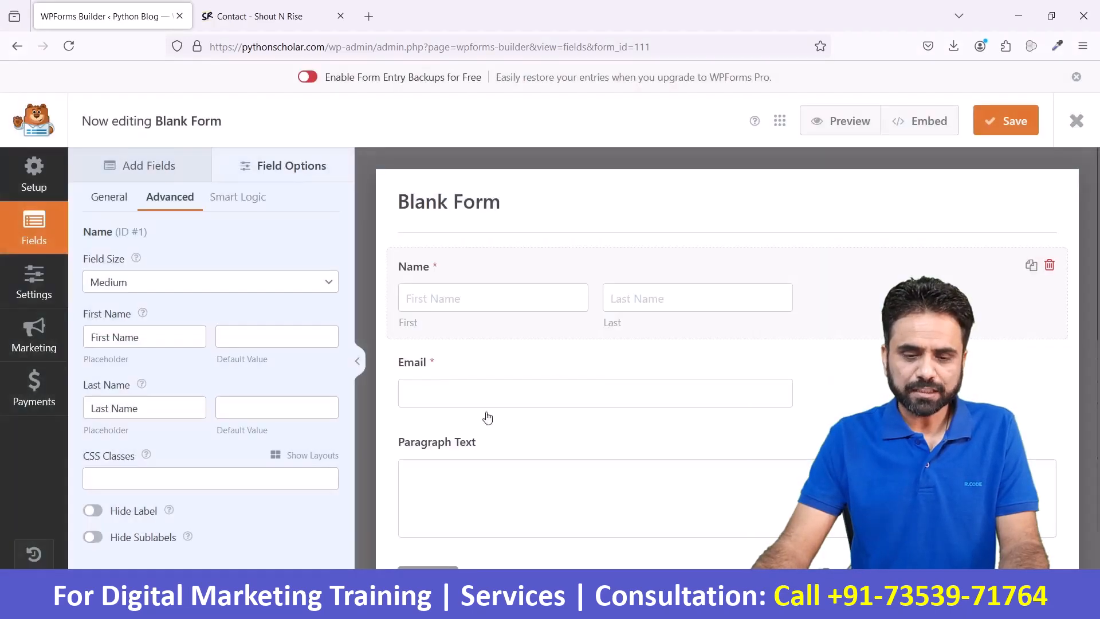
- Try email confirmation on the Email field, and switch it off again
{"action": "left_click", "coordinate": [568, 407]}
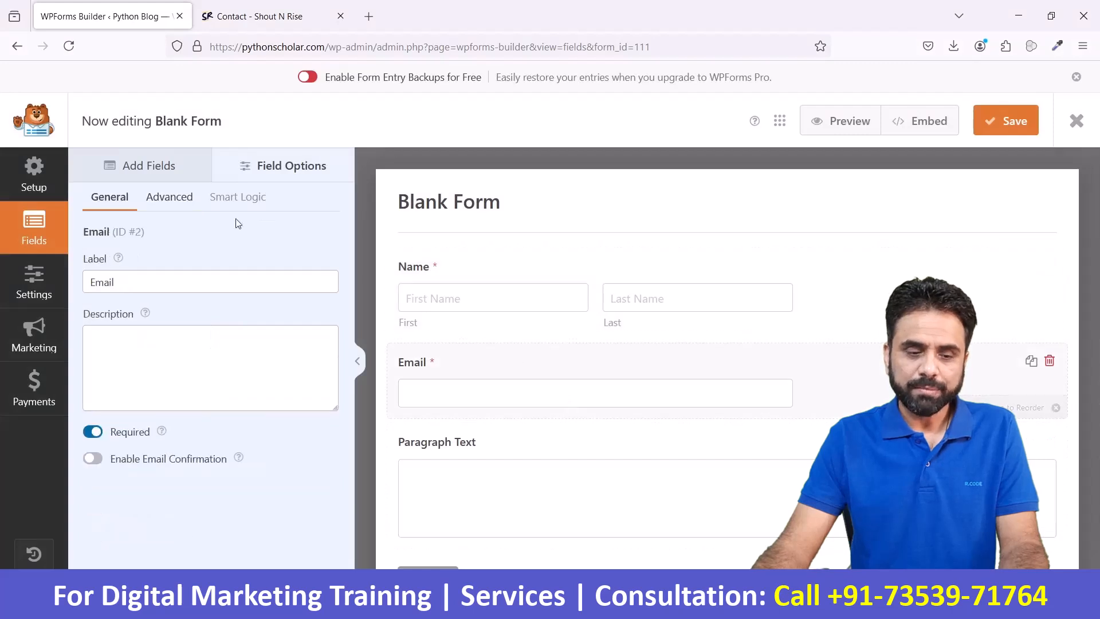
{"action": "left_click", "coordinate": [94, 459]}
{"action": "scroll", "coordinate": [618, 406], "scroll_direction": "down", "scroll_amount": 2}
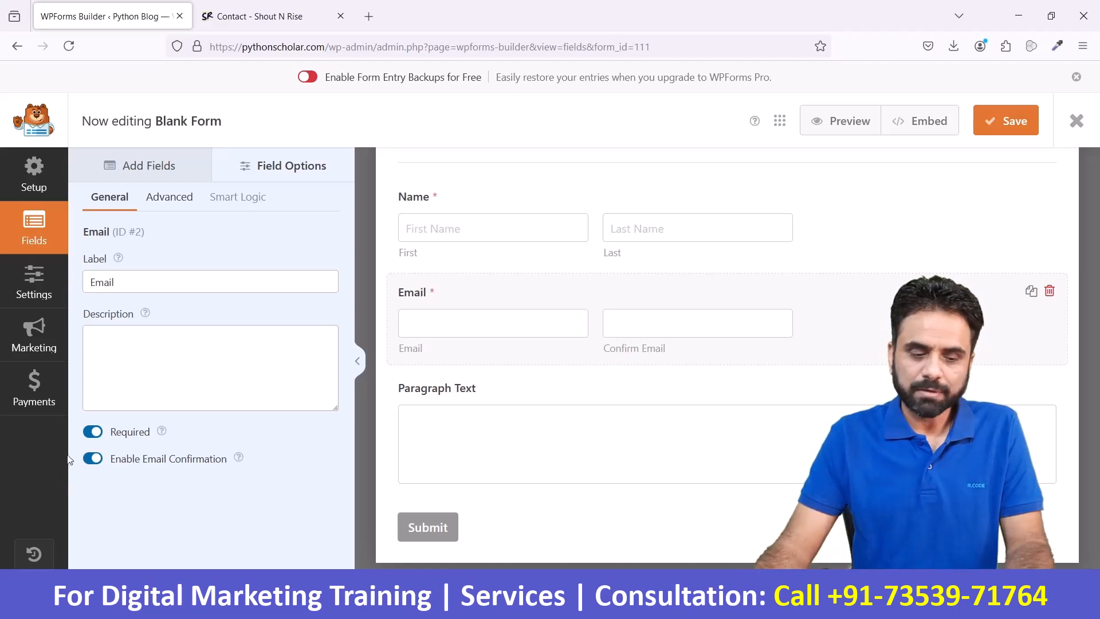
{"action": "left_click", "coordinate": [92, 458]}
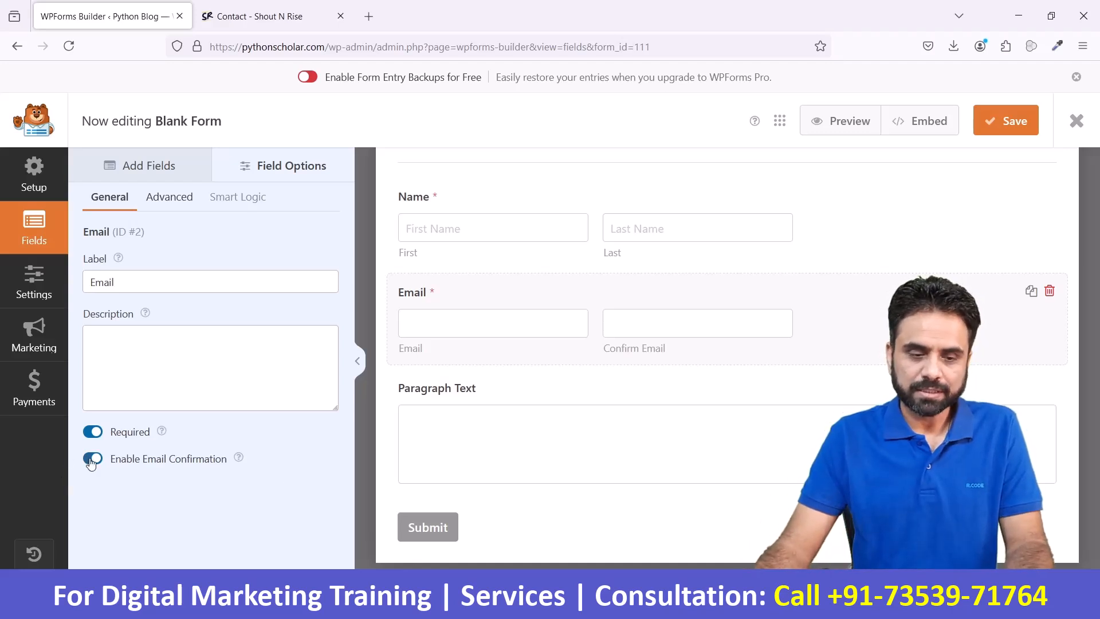
- Try the Denylist and Allowlist options in the Email field's advanced settings, and return the setting to None
{"action": "left_click", "coordinate": [190, 200]}
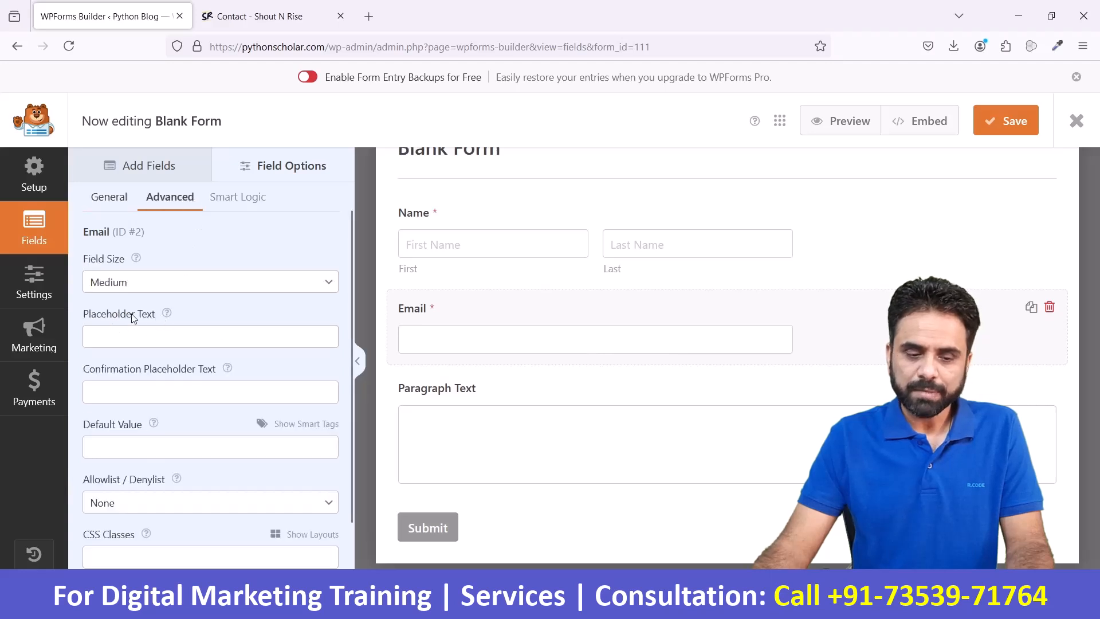
{"action": "scroll", "coordinate": [169, 380], "scroll_direction": "down", "scroll_amount": 2}
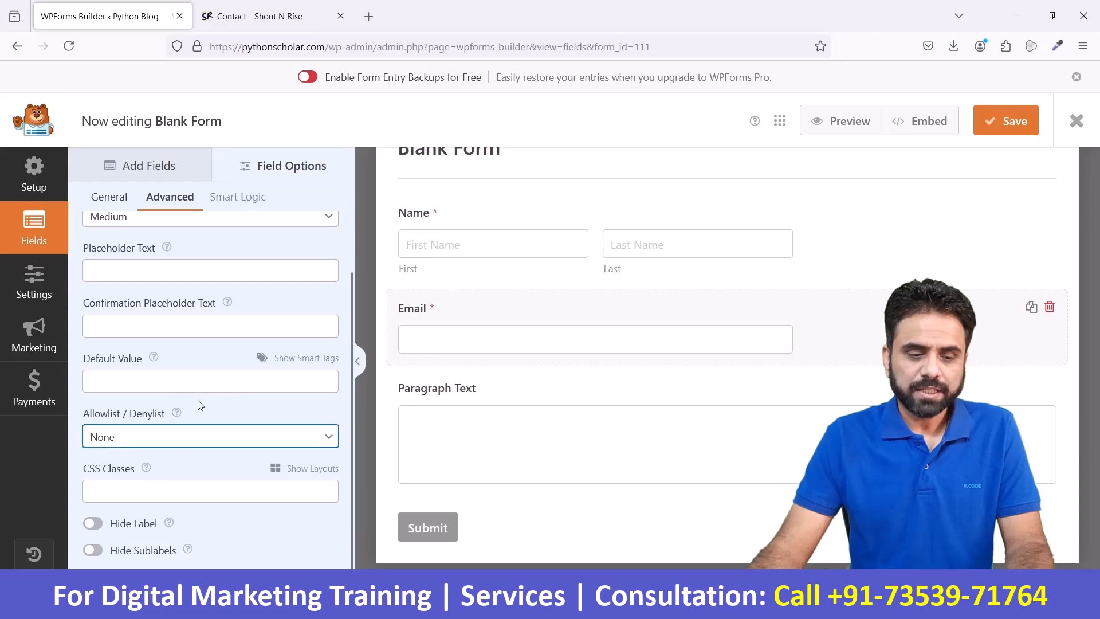
{"action": "left_click", "coordinate": [170, 438]}
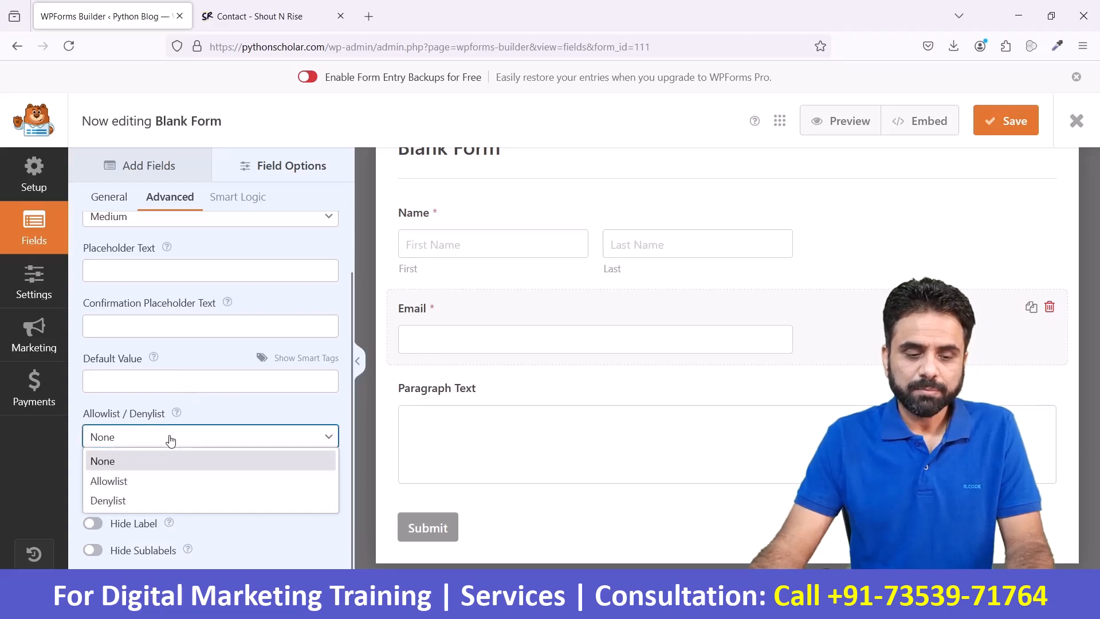
{"action": "left_click", "coordinate": [145, 497]}
{"action": "left_click", "coordinate": [145, 497]}
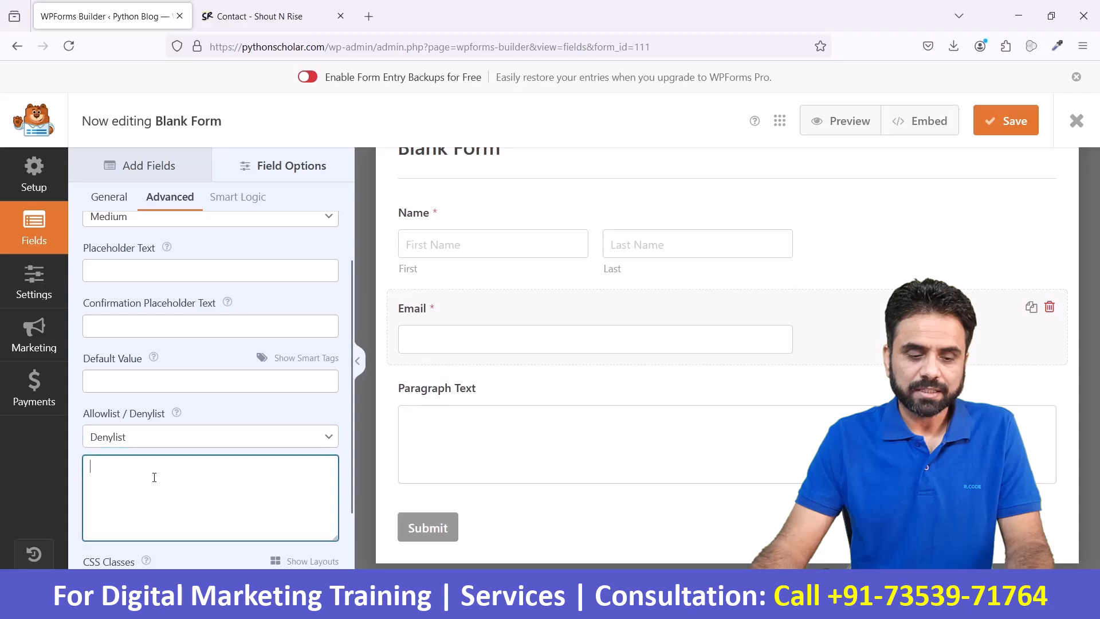
{"action": "scroll", "coordinate": [153, 479], "scroll_direction": "down", "scroll_amount": 2}
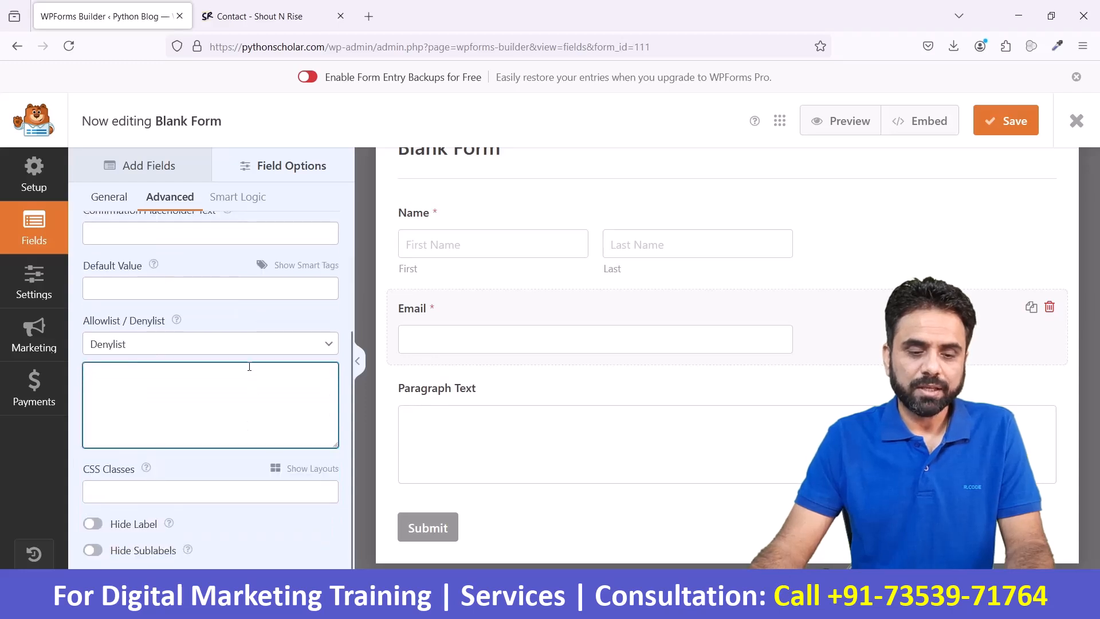
{"action": "left_click", "coordinate": [246, 347]}
{"action": "left_click", "coordinate": [162, 392]}
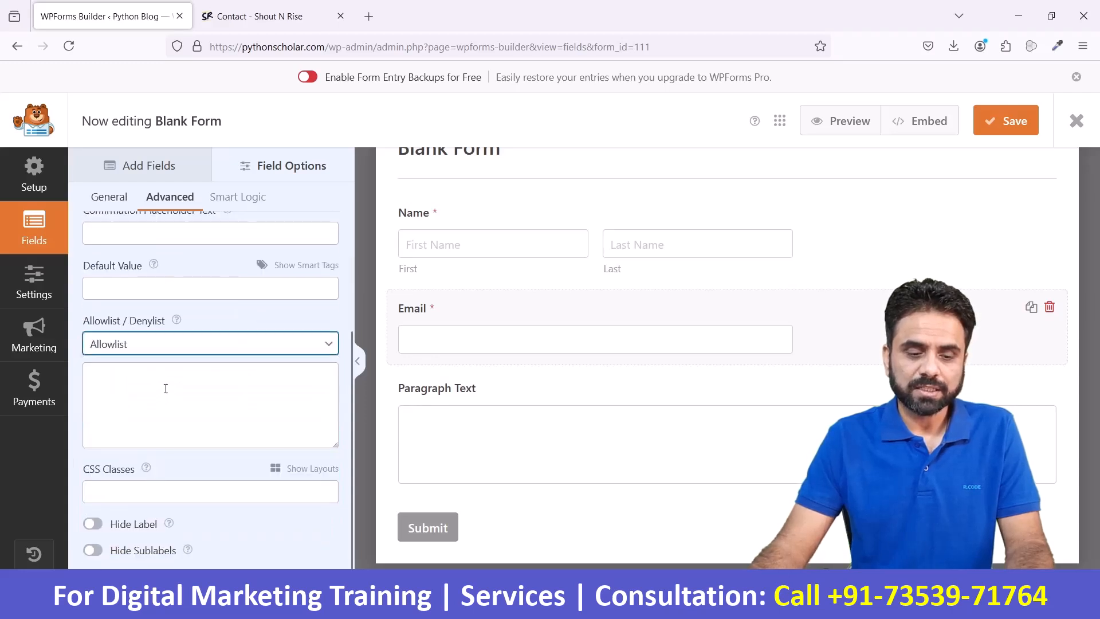
{"action": "left_click", "coordinate": [166, 389]}
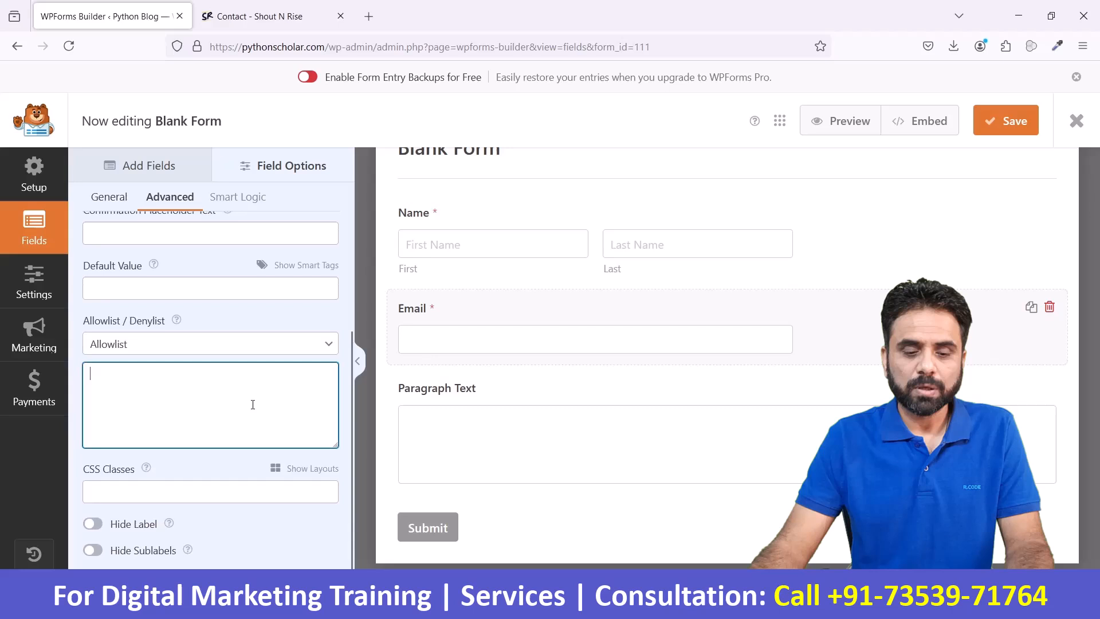
{"action": "left_click", "coordinate": [309, 346]}
{"action": "left_click", "coordinate": [206, 373]}
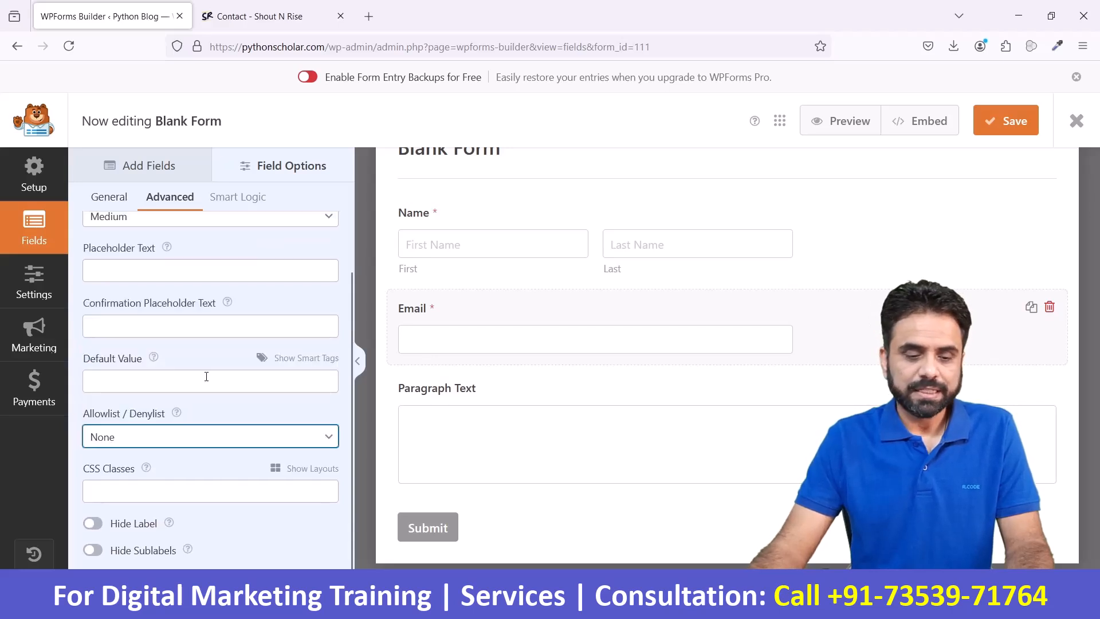
{"action": "scroll", "coordinate": [155, 516], "scroll_direction": "up", "scroll_amount": 2}
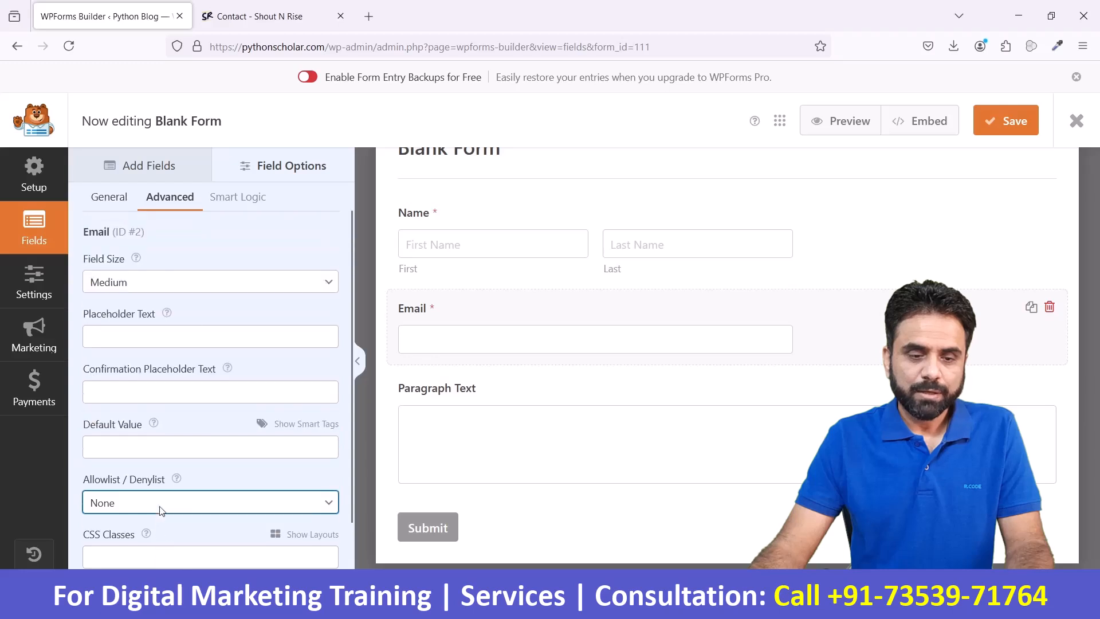
- Try the Paragraph Text field as required, make it optional again, and view its advanced options
{"action": "left_click", "coordinate": [544, 454]}
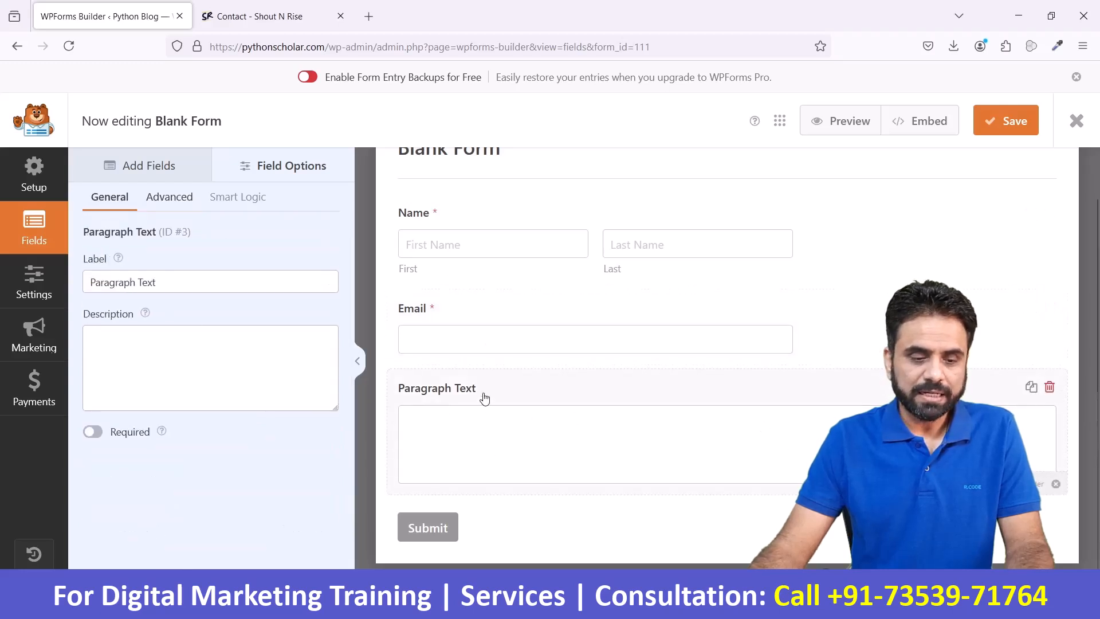
{"action": "left_click", "coordinate": [94, 433]}
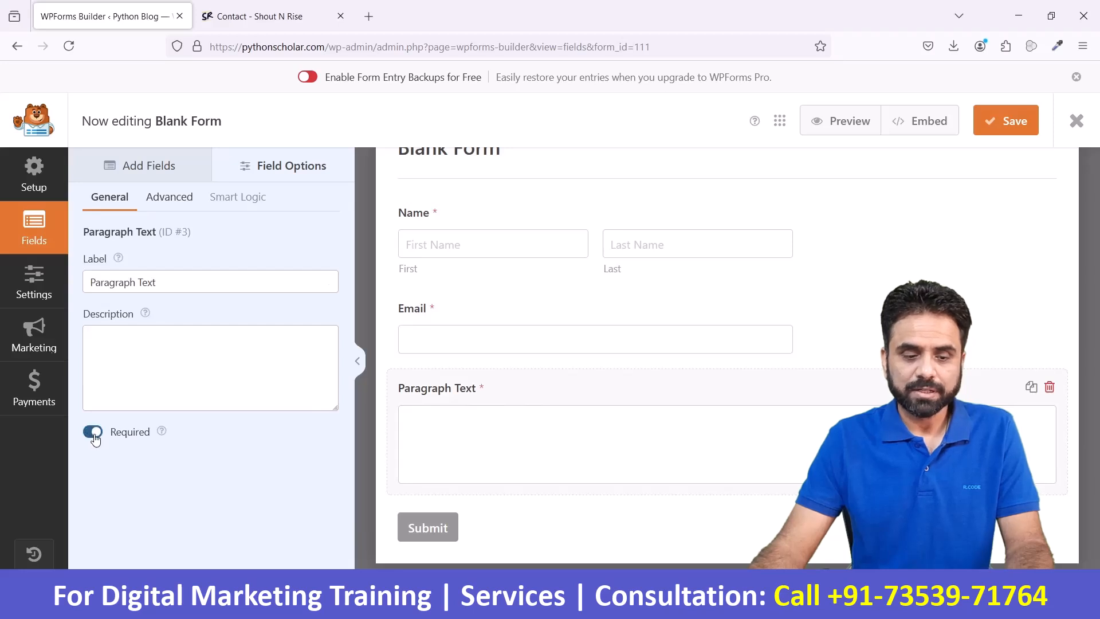
{"action": "left_click", "coordinate": [93, 434]}
{"action": "left_click", "coordinate": [172, 198]}
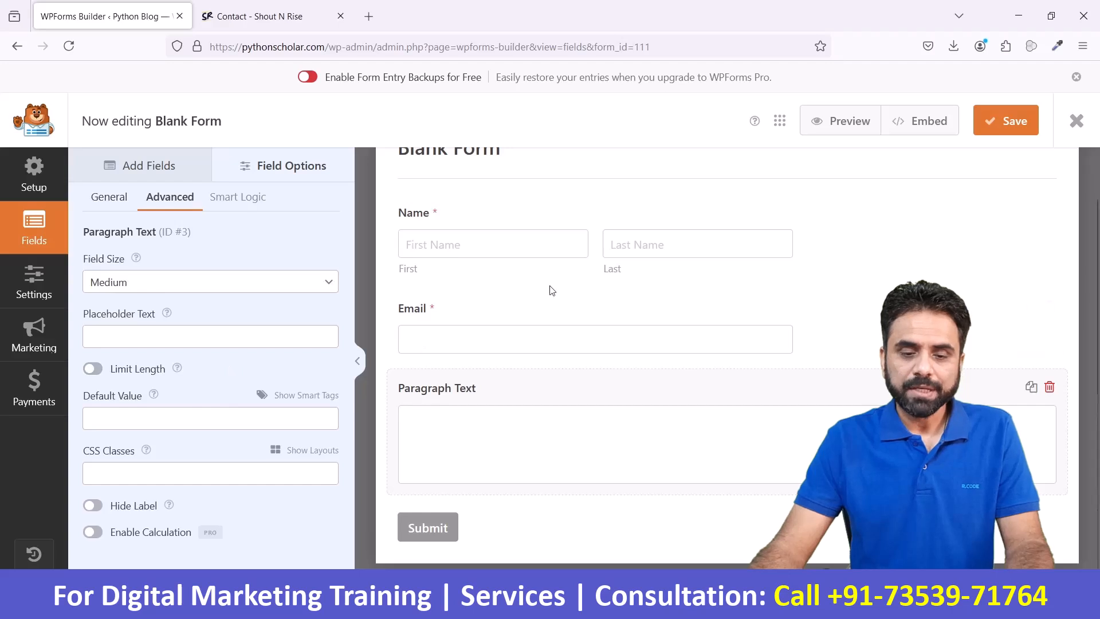
- Preview the form on the site, check its Name, Email and Paragraph Text inputs, and return to the form builder
{"action": "scroll", "coordinate": [549, 291], "scroll_direction": "up", "scroll_amount": 1}
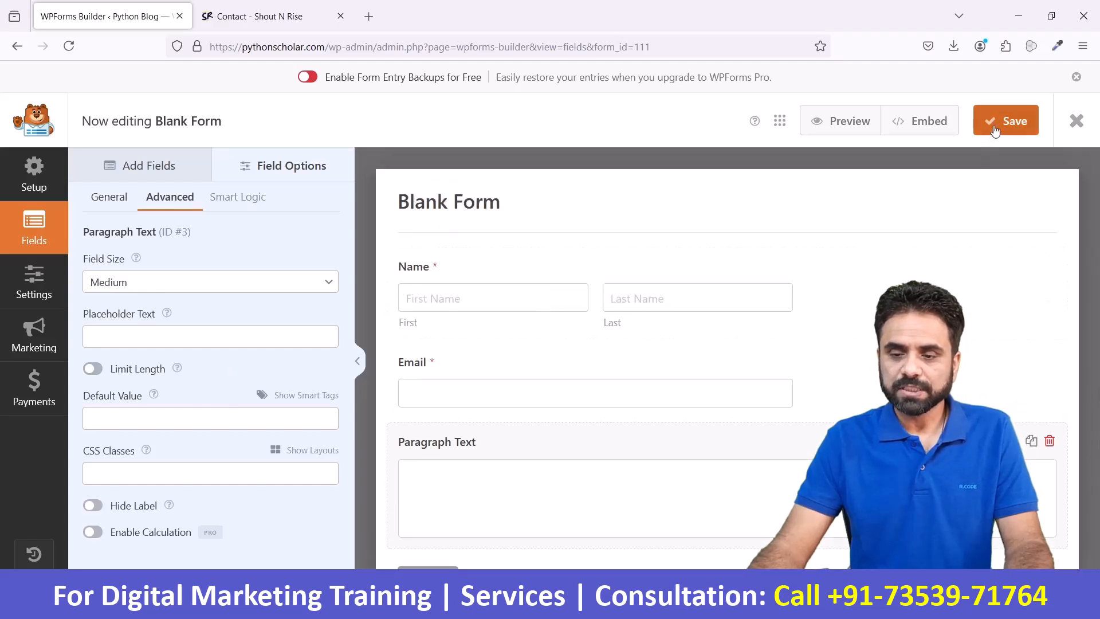
{"action": "left_click", "coordinate": [843, 121]}
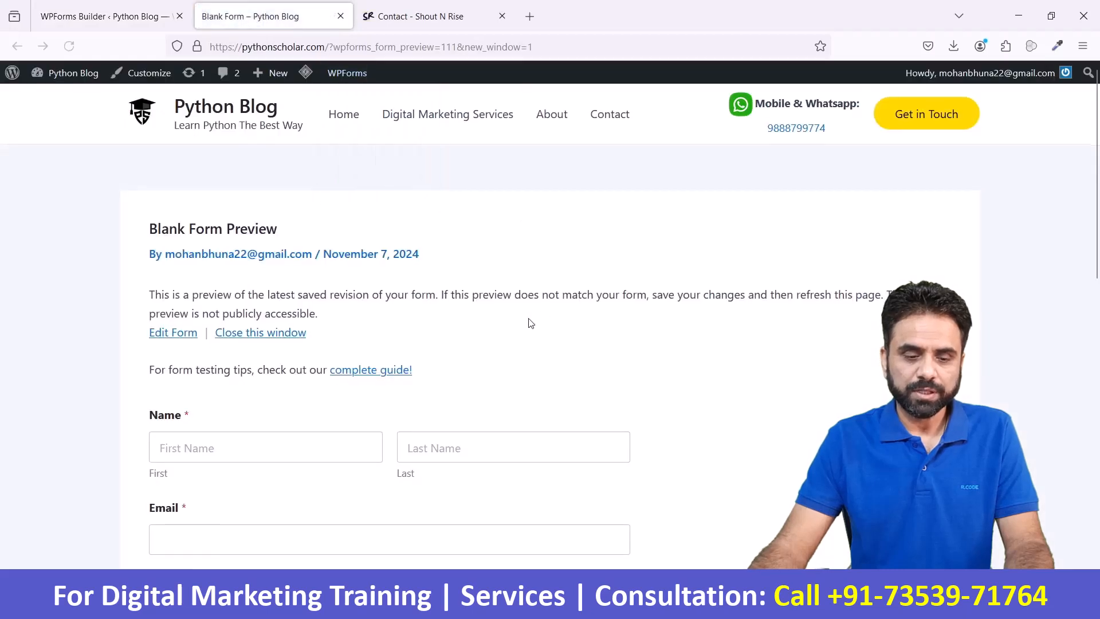
{"action": "scroll", "coordinate": [204, 274], "scroll_direction": "down", "scroll_amount": 4}
{"action": "left_click", "coordinate": [216, 218]}
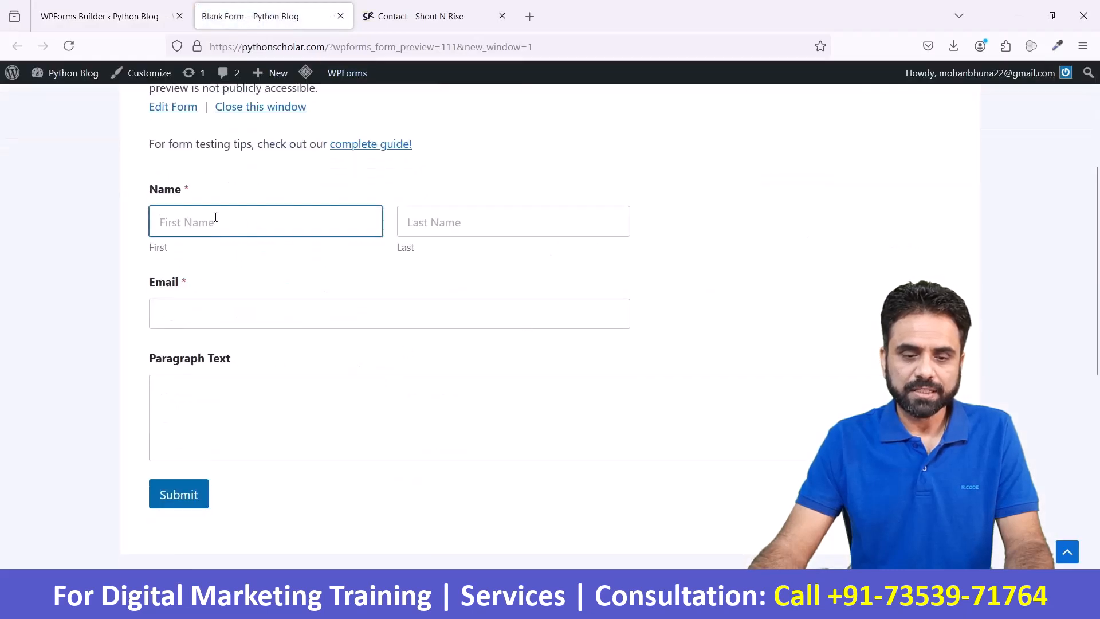
{"action": "left_click", "coordinate": [490, 226]}
{"action": "left_click", "coordinate": [278, 393]}
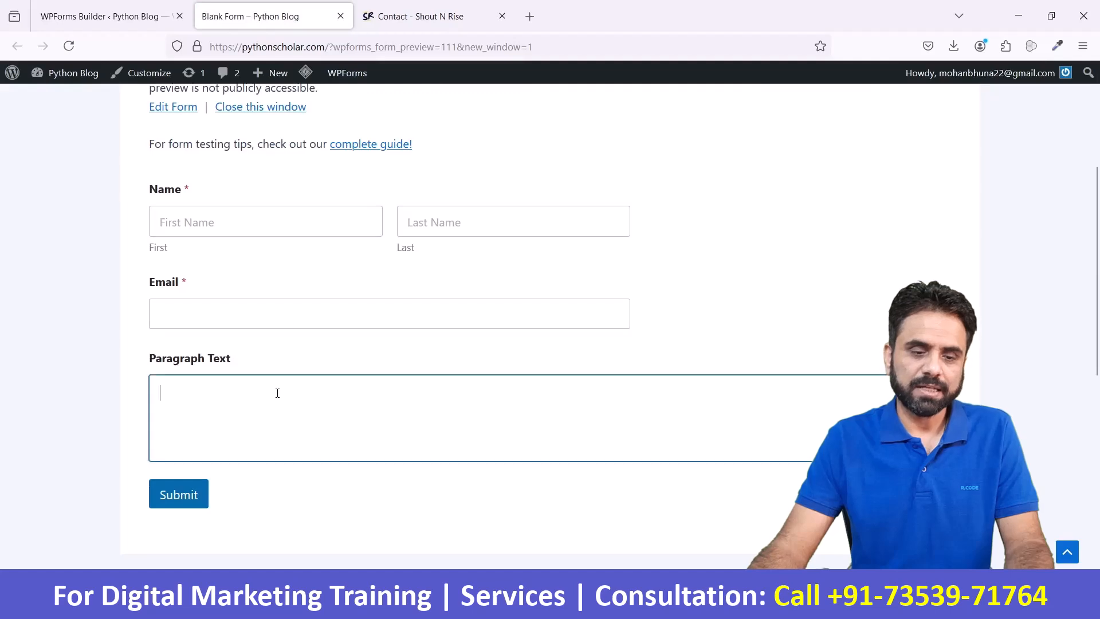
{"action": "left_click", "coordinate": [245, 224]}
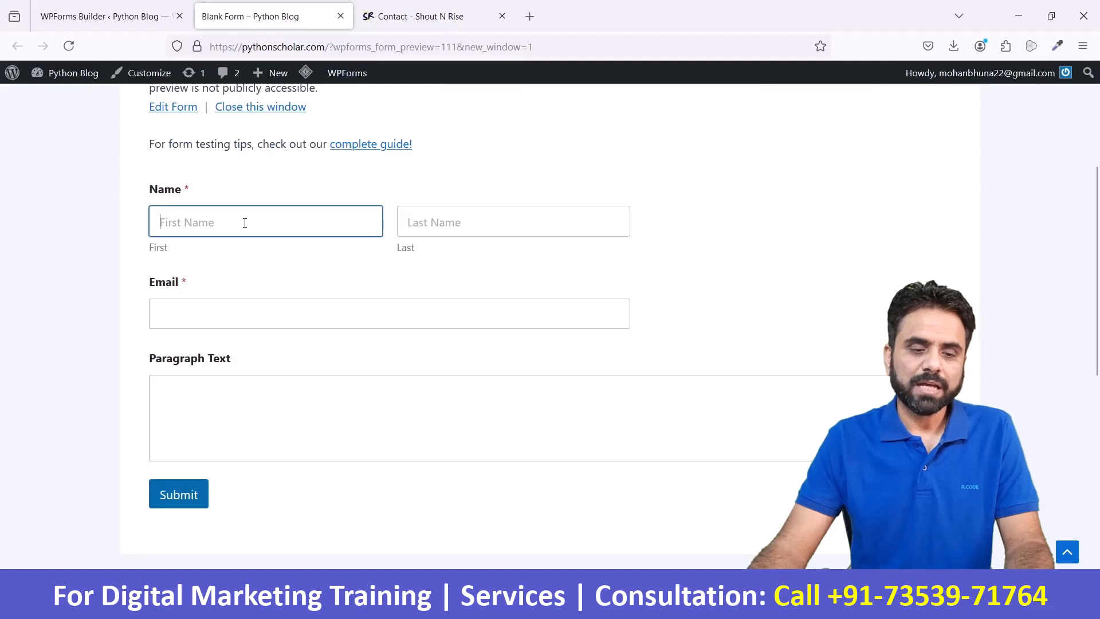
{"action": "left_click", "coordinate": [198, 323]}
{"action": "left_click", "coordinate": [190, 384]}
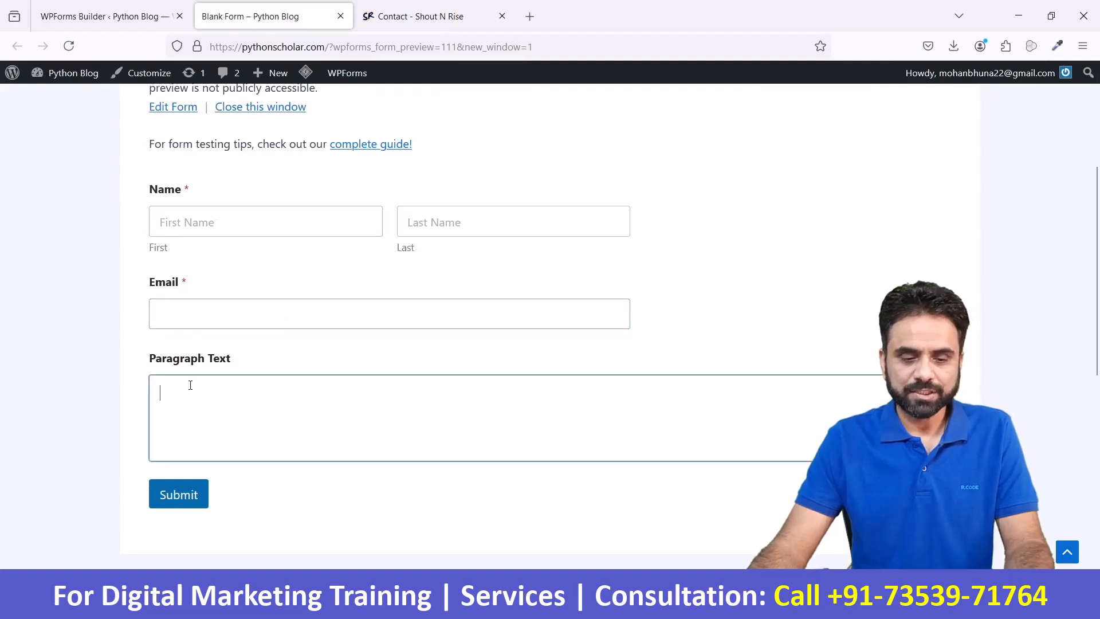
{"action": "scroll", "coordinate": [290, 329], "scroll_direction": "up", "scroll_amount": 4}
{"action": "left_click", "coordinate": [290, 335]}
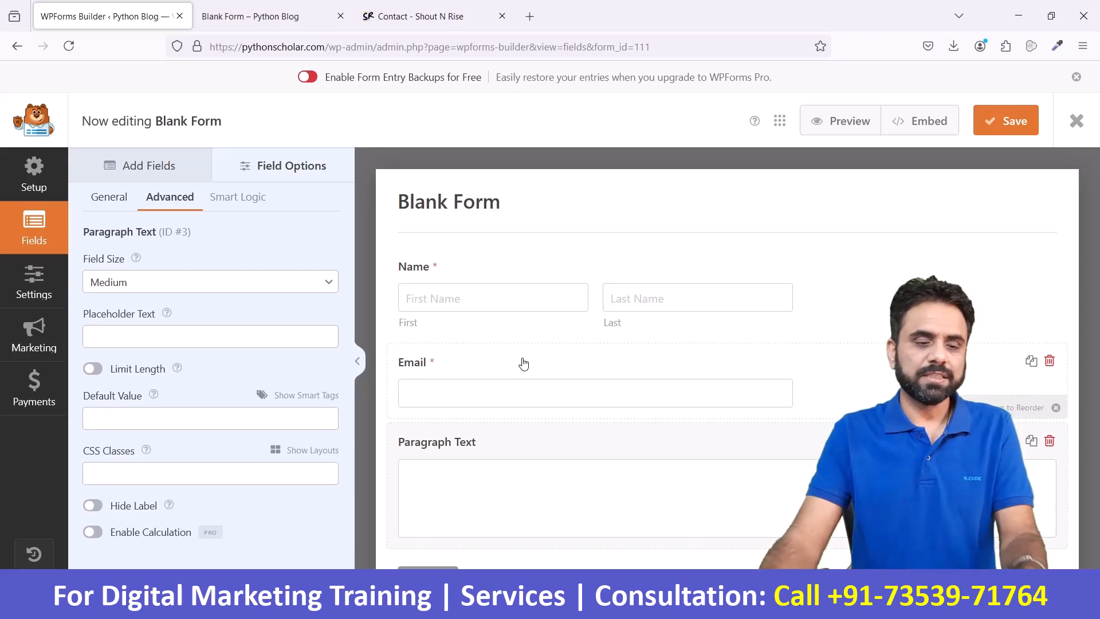
- Look through the form settings sections and rename the form as Contact Form1 in the general settings
{"action": "left_click", "coordinate": [45, 289]}
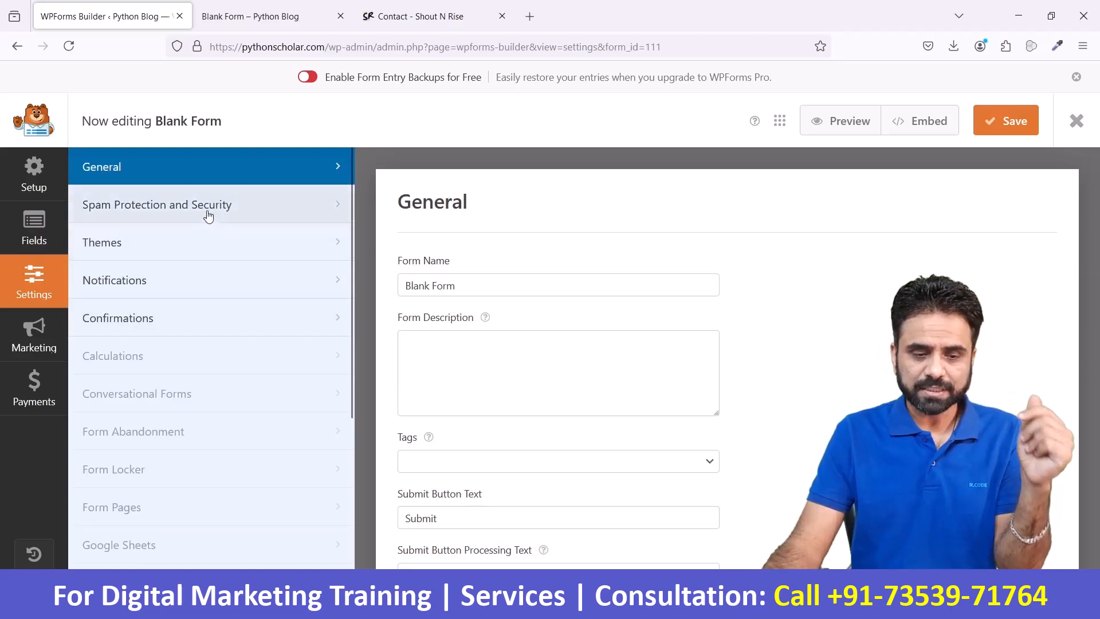
{"action": "scroll", "coordinate": [248, 384], "scroll_direction": "down", "scroll_amount": 1}
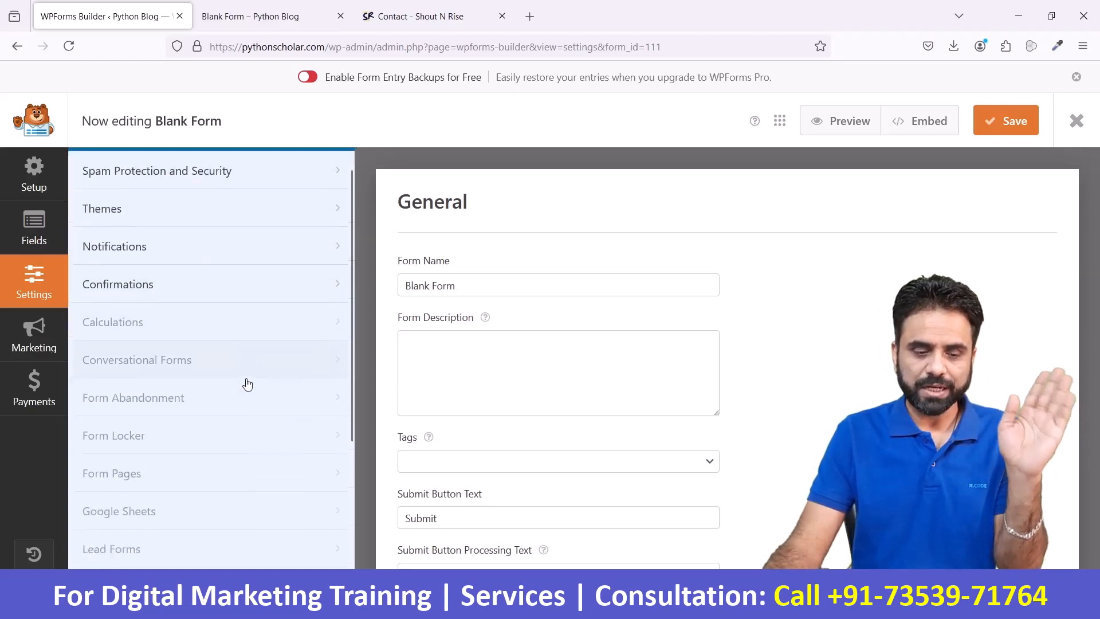
{"action": "scroll", "coordinate": [247, 381], "scroll_direction": "down", "scroll_amount": 5}
{"action": "scroll", "coordinate": [248, 380], "scroll_direction": "up", "scroll_amount": 6}
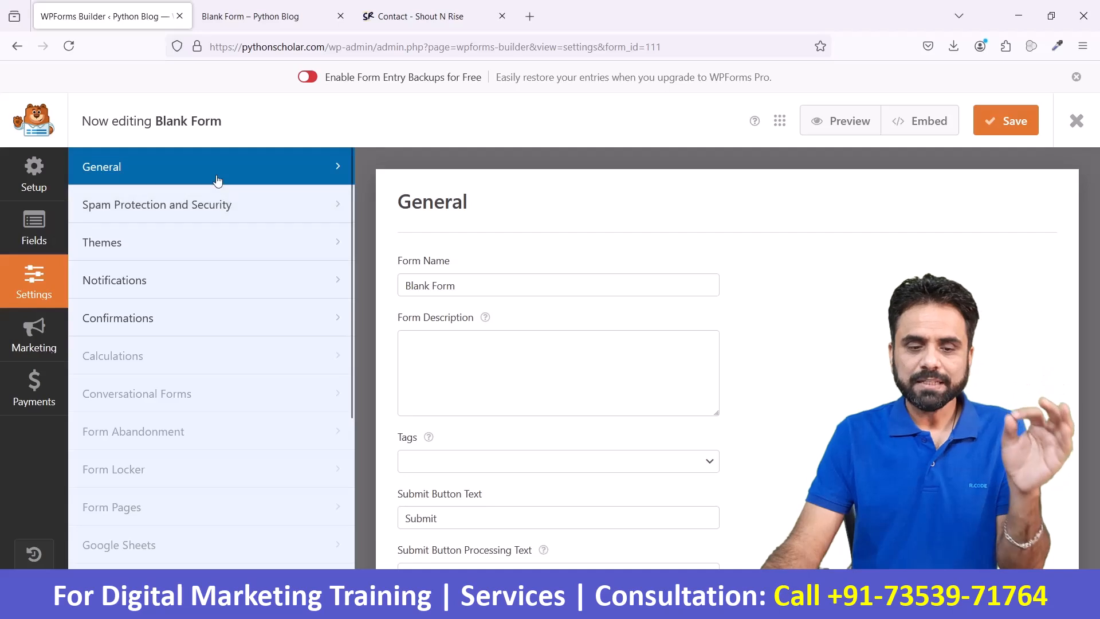
{"action": "left_click", "coordinate": [501, 286]}
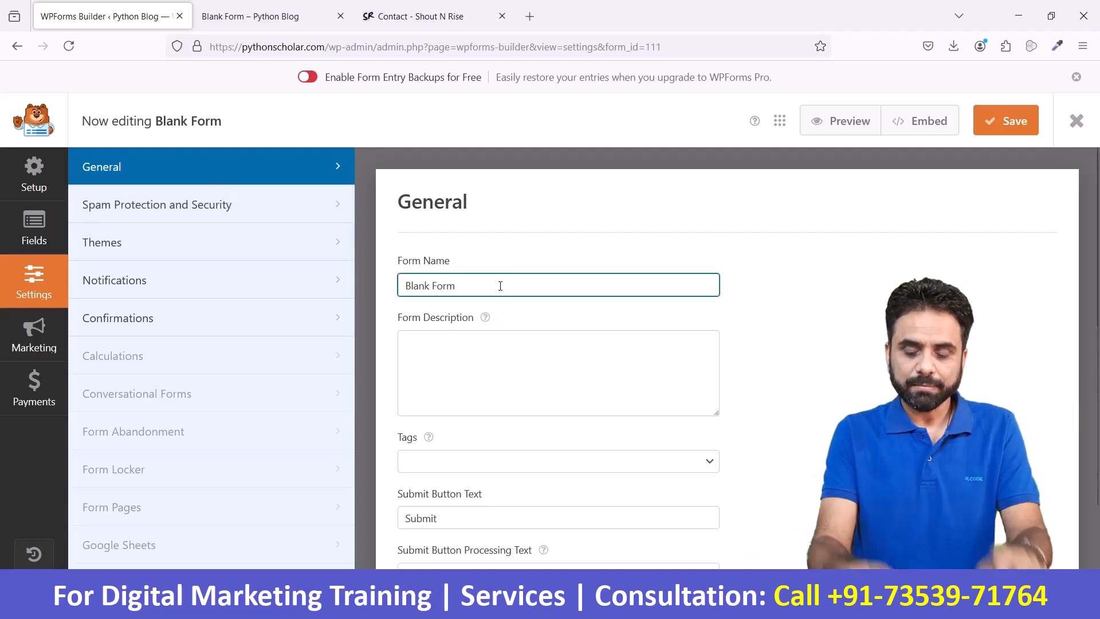
{"action": "key", "text": "BackSpace"}
{"action": "key", "text": "BackSpace"}
{"action": "key", "text": "BackSpace"}
{"action": "key", "text": "BackSpace"}
{"action": "key", "text": "BackSpace"}
{"action": "key", "text": "BackSpace"}
{"action": "key", "text": "BackSpace"}
{"action": "key", "text": "BackSpace"}
{"action": "key", "text": "BackSpace"}
{"action": "key", "text": "BackSpace"}
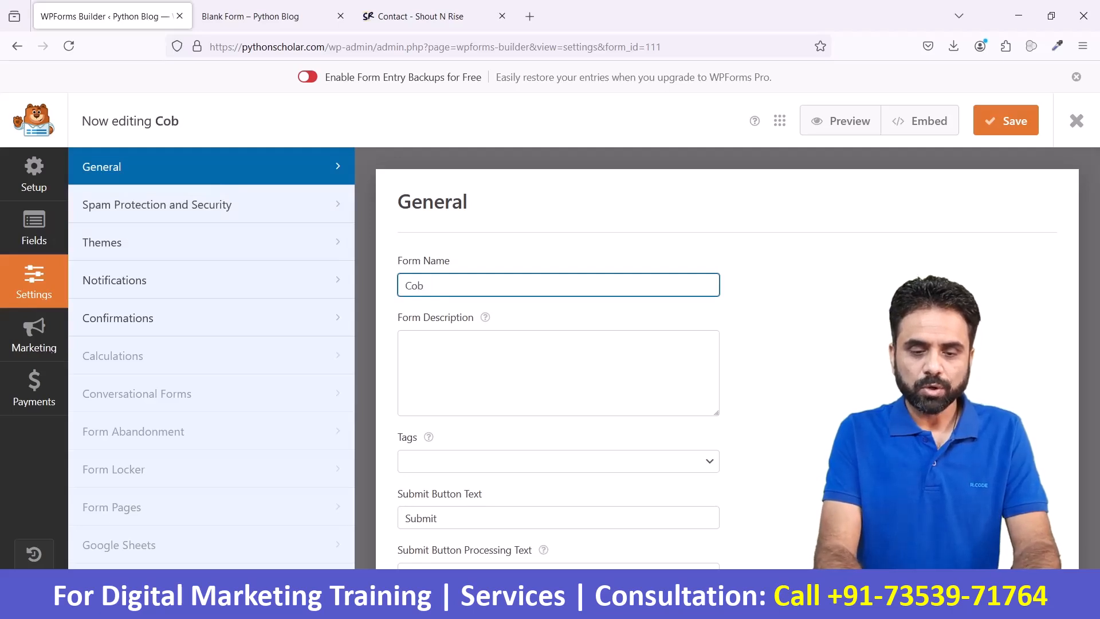
{"action": "key", "text": "BackSpace"}
{"action": "key", "text": "BackSpace"}
{"action": "key", "text": "BackSpace"}
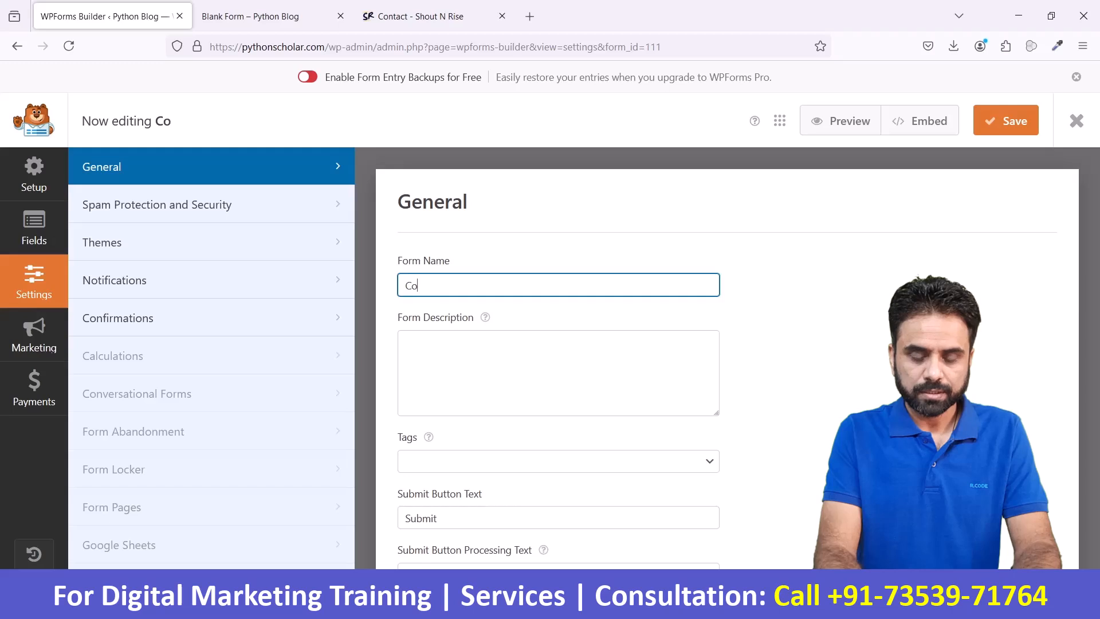
{"action": "type", "text": "ntact Form1"}
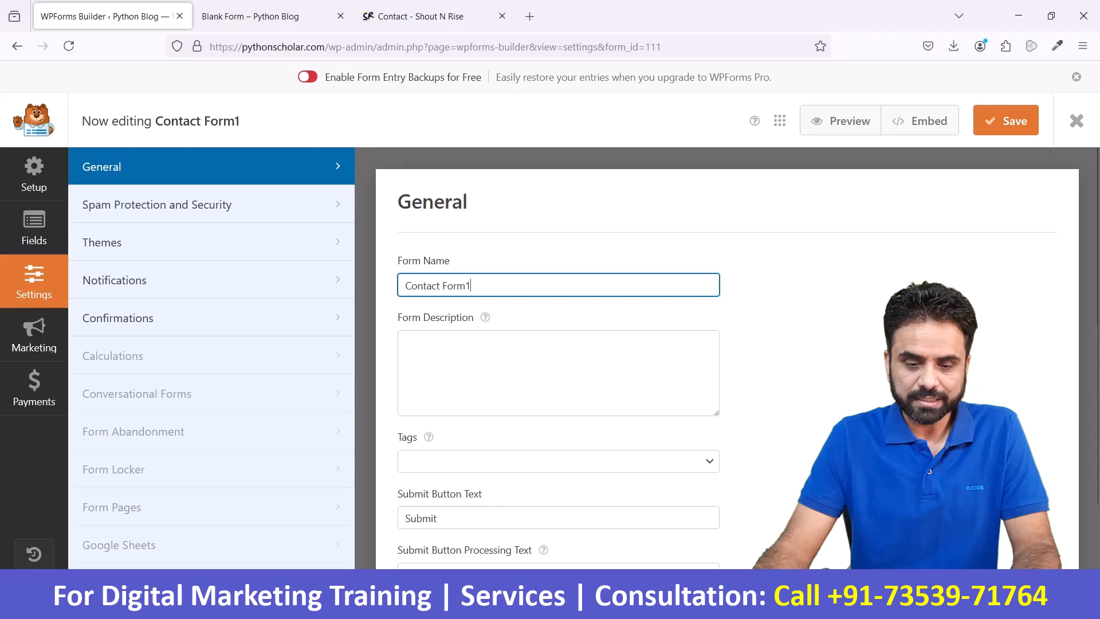
- Enter the form description "Form to collect messages from contact us page" and view the available tags
{"action": "left_click", "coordinate": [544, 350]}
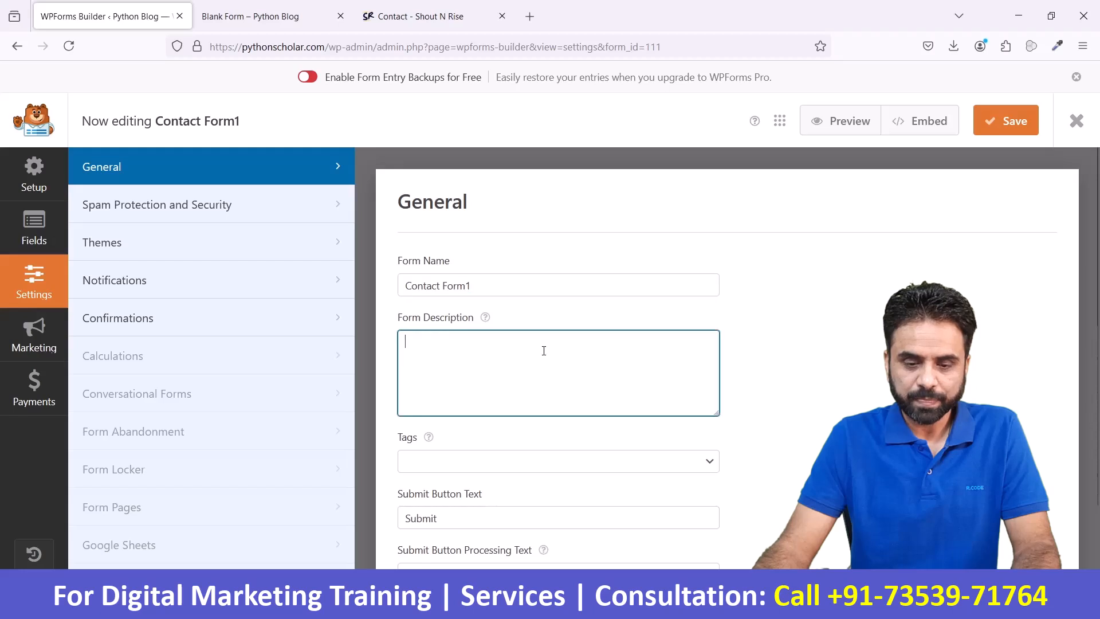
{"action": "type", "text": "T"}
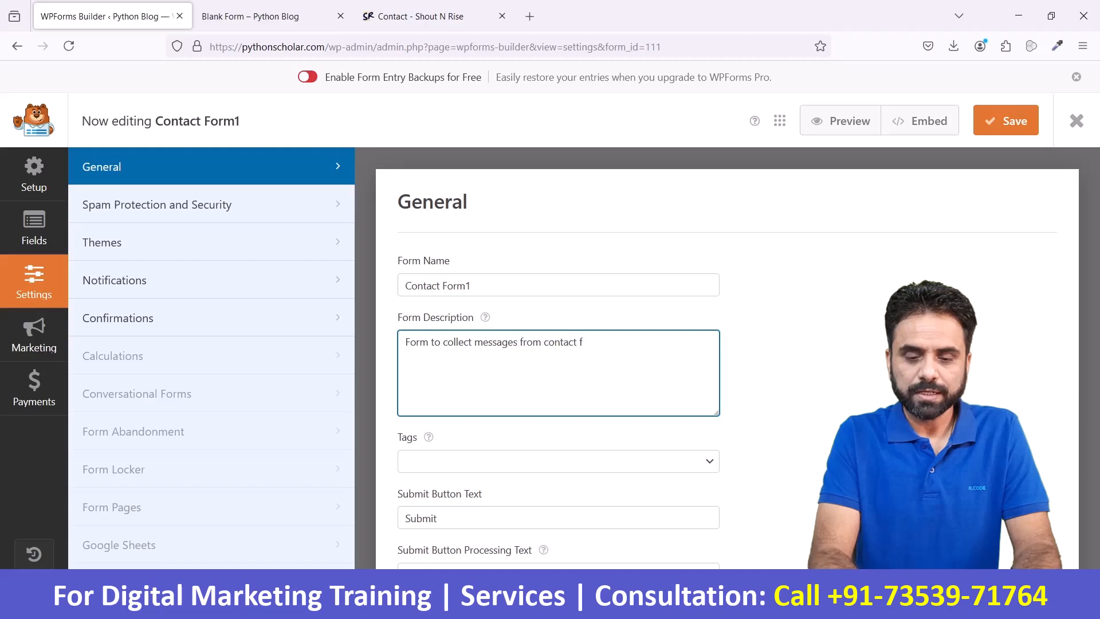
{"action": "type", "text": "page"}
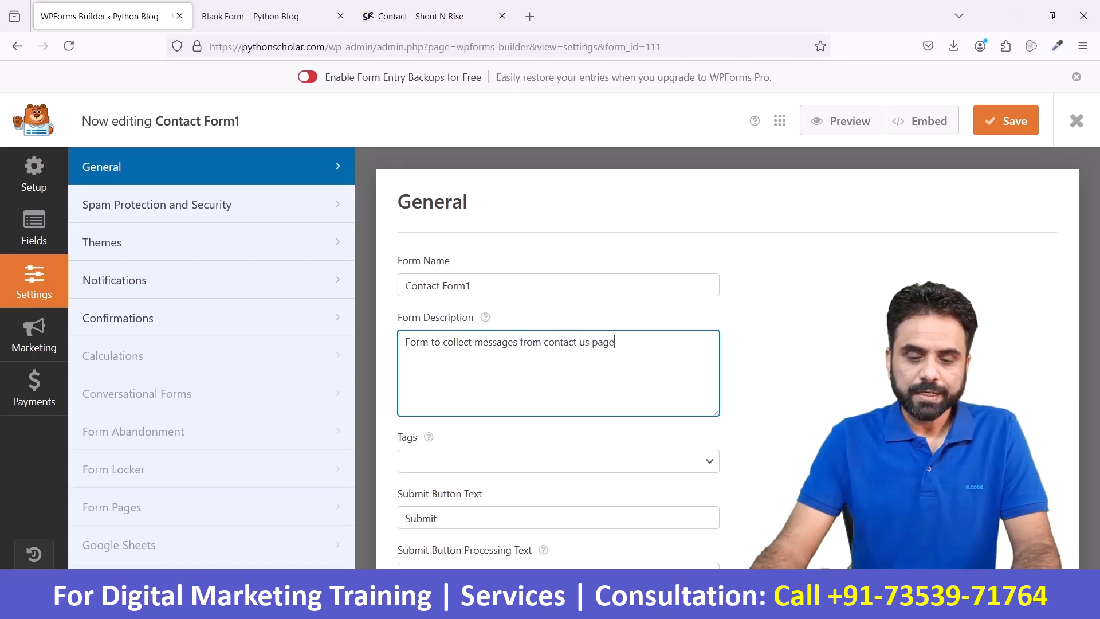
{"action": "scroll", "coordinate": [688, 421], "scroll_direction": "down", "scroll_amount": 2}
{"action": "left_click", "coordinate": [714, 378]}
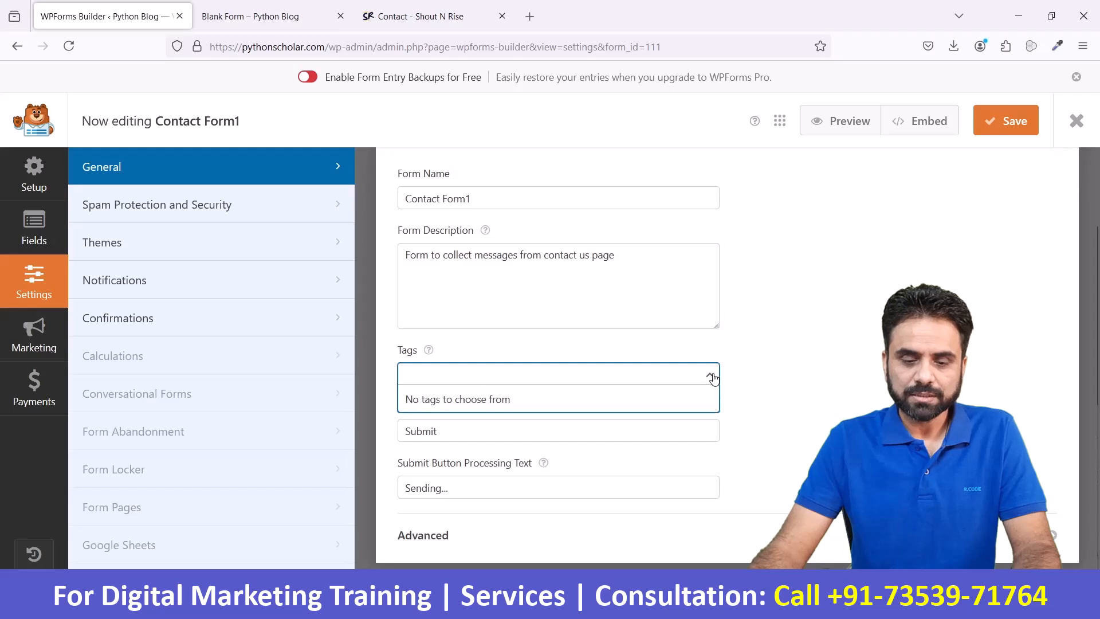
{"action": "left_click", "coordinate": [528, 383]}
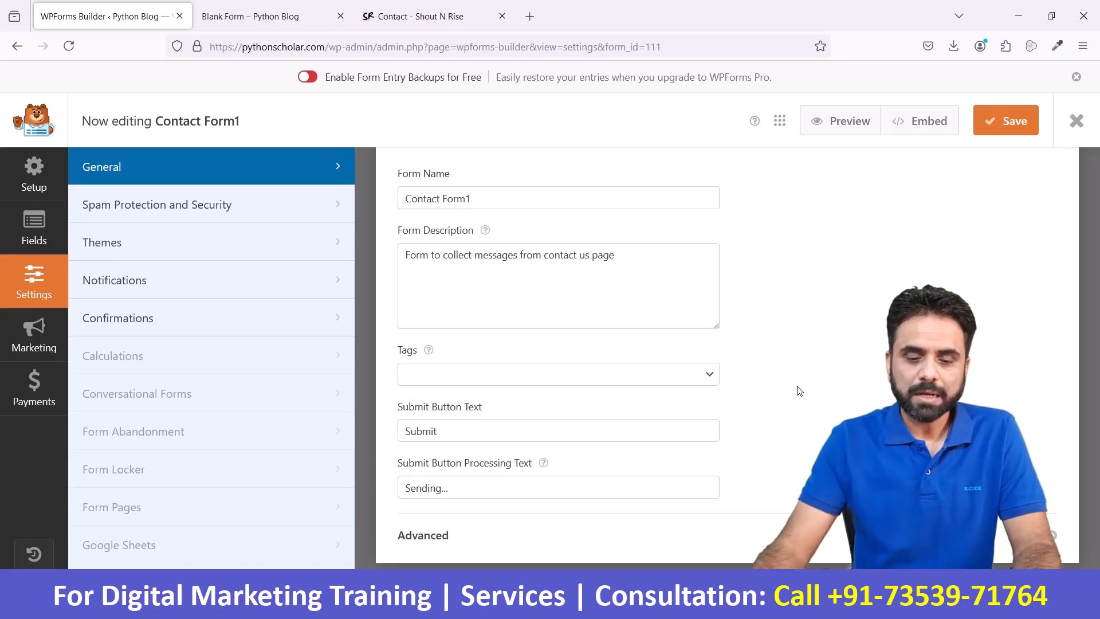
- Check where the submit button text appears on the form preview page, and return to the form builder
{"action": "left_click_drag", "start_coordinate": [543, 436], "coordinate": [389, 436]}
{"action": "left_click", "coordinate": [490, 437]}
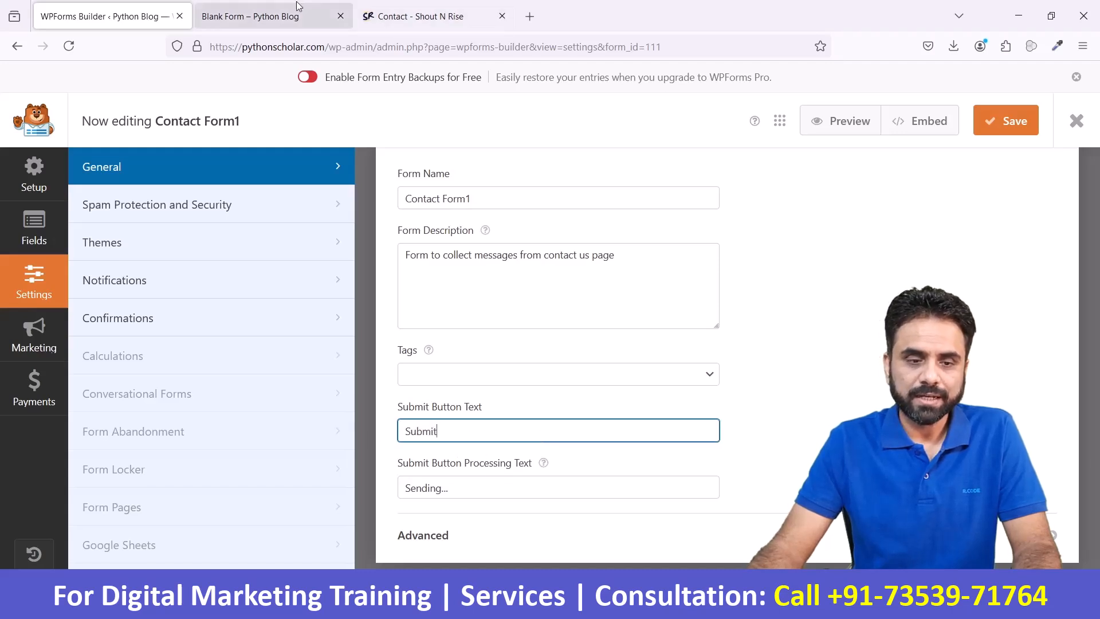
{"action": "left_click", "coordinate": [257, 16]}
{"action": "scroll", "coordinate": [305, 333], "scroll_direction": "down", "scroll_amount": 5}
{"action": "left_click", "coordinate": [305, 333]}
{"action": "scroll", "coordinate": [275, 355], "scroll_direction": "down", "scroll_amount": 2}
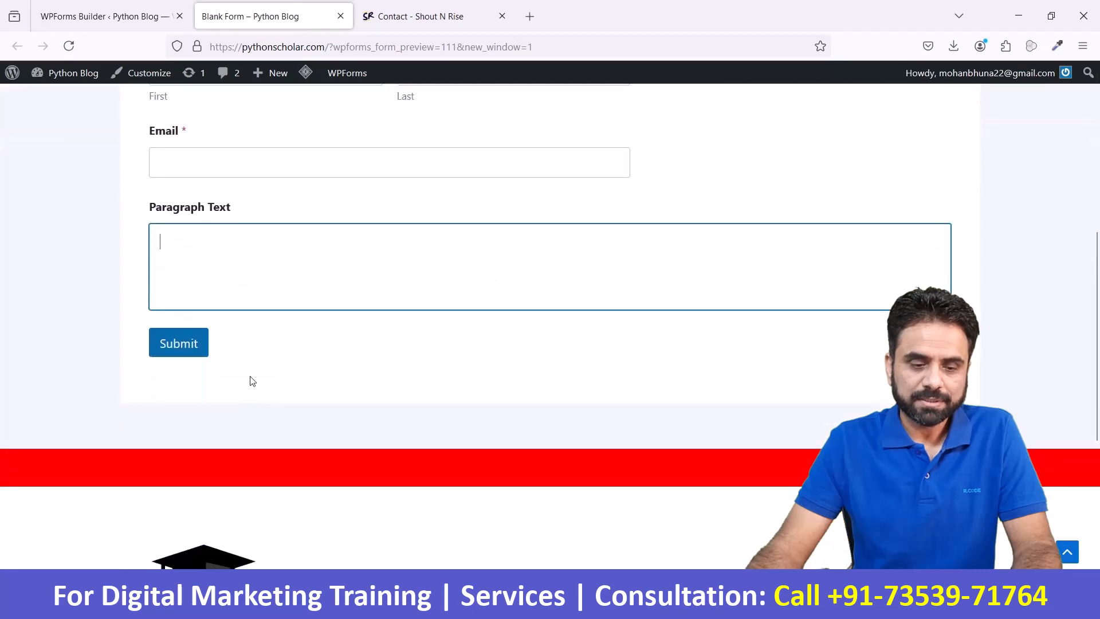
{"action": "left_click", "coordinate": [104, 16]}
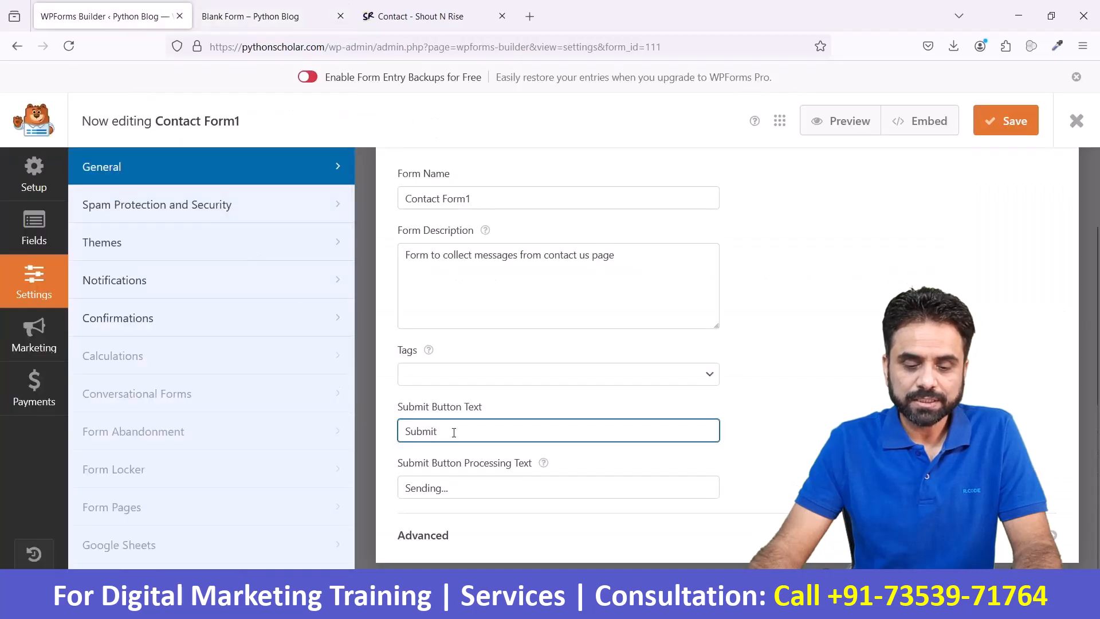
- Set the submit button text to "Press This" and save the form
{"action": "key", "text": "ctrl+a"}
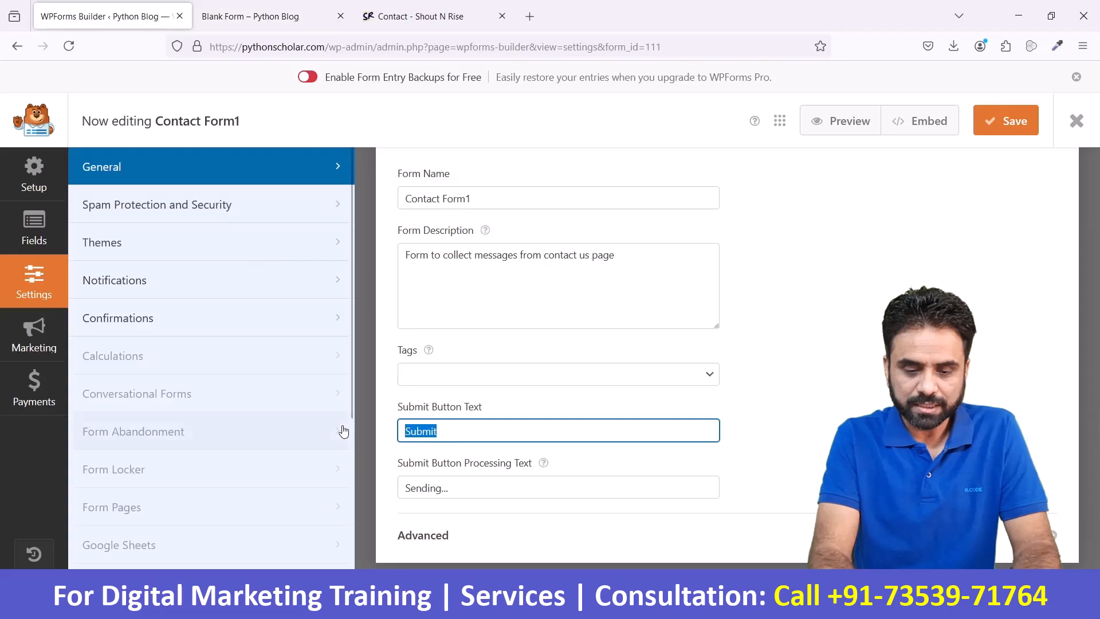
{"action": "type", "text": "Press "}
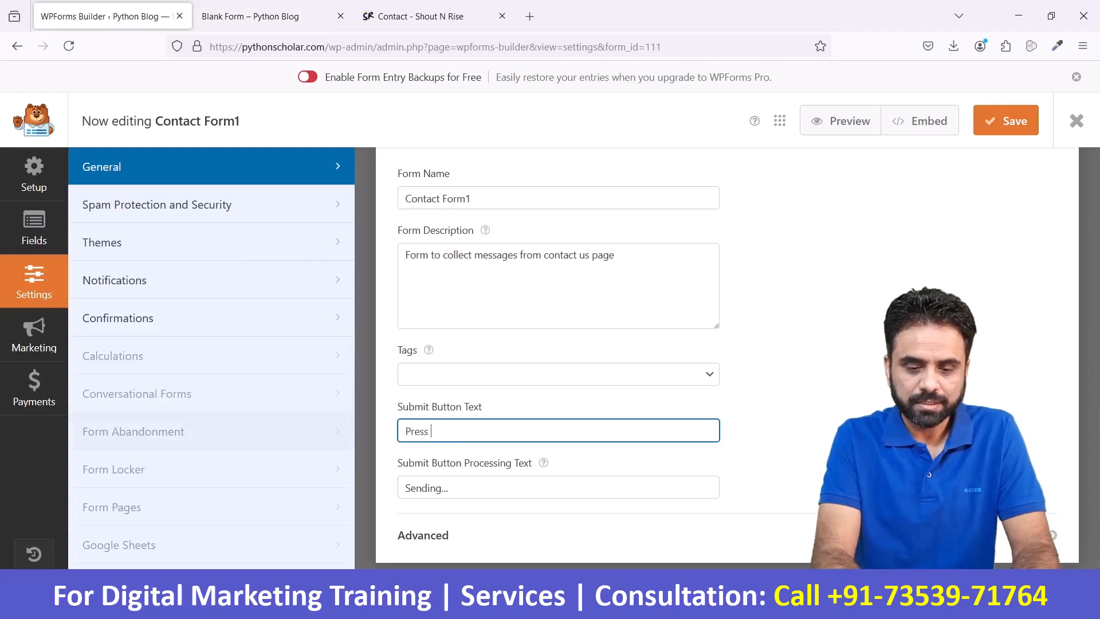
{"action": "type", "text": "This"}
{"action": "left_click", "coordinate": [1007, 120]}
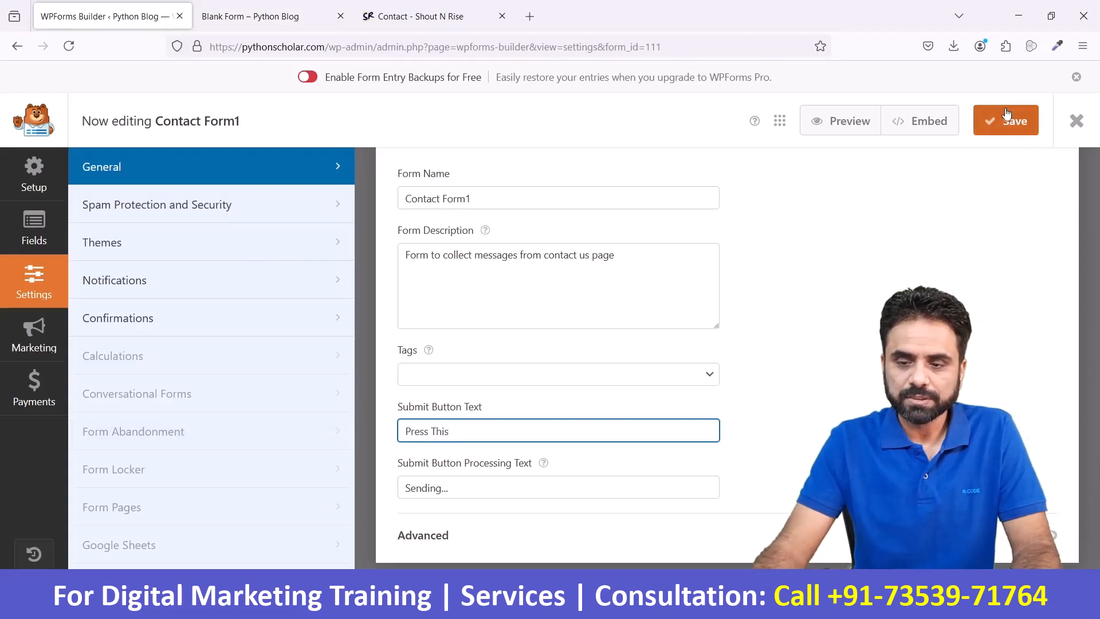
- Reload the form preview page to check the submit button's label, and return to the form builder
{"action": "left_click", "coordinate": [277, 6]}
{"action": "left_click", "coordinate": [269, 47]}
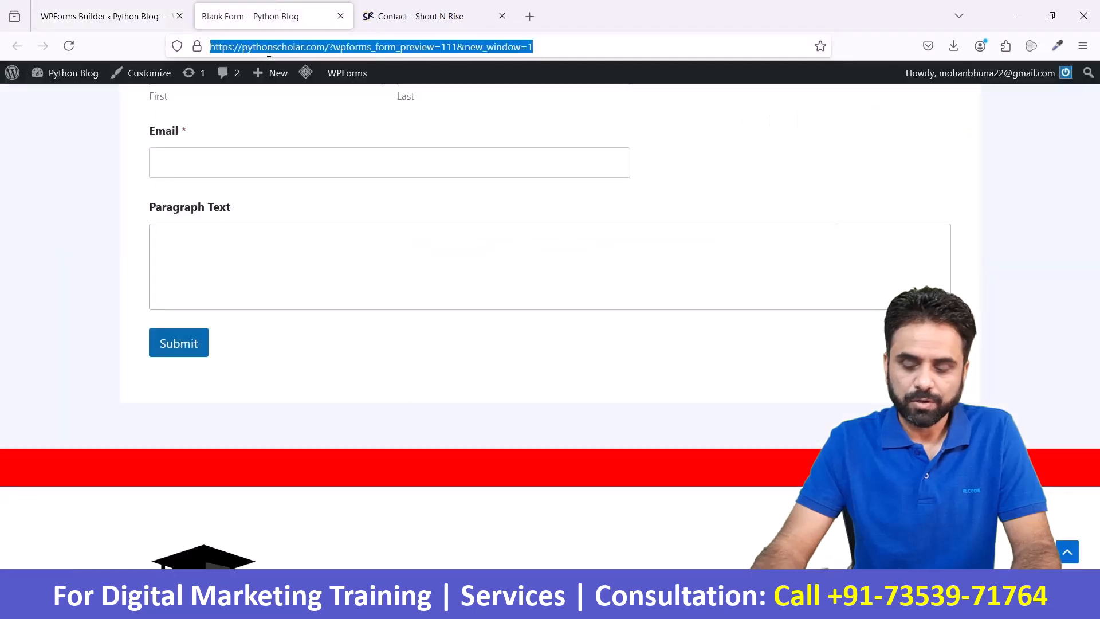
{"action": "key", "text": "Return"}
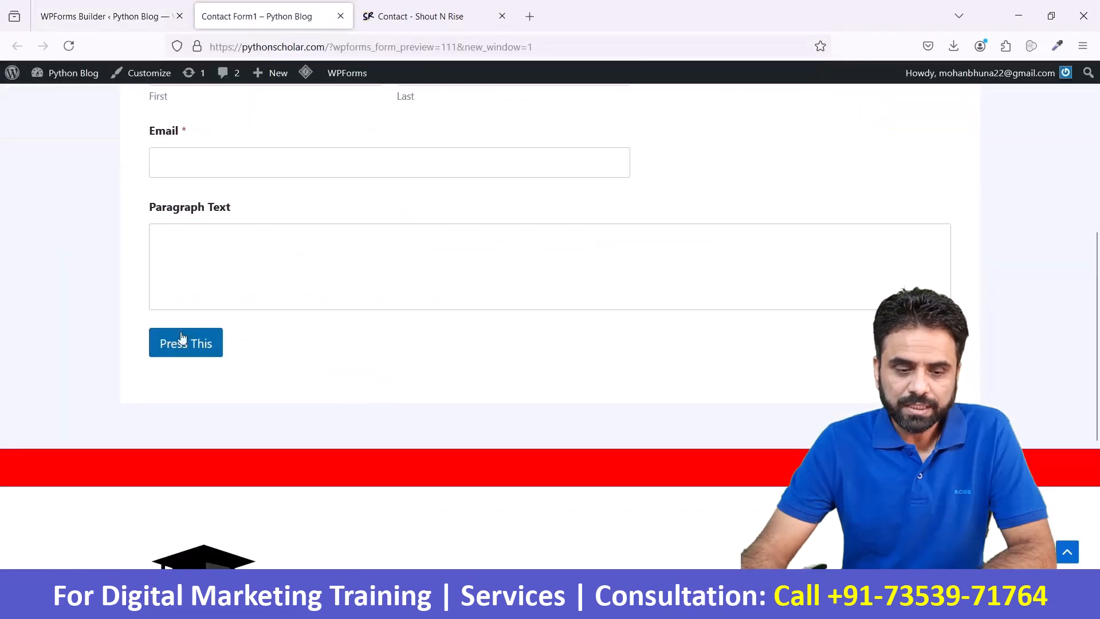
{"action": "left_click", "coordinate": [77, 5]}
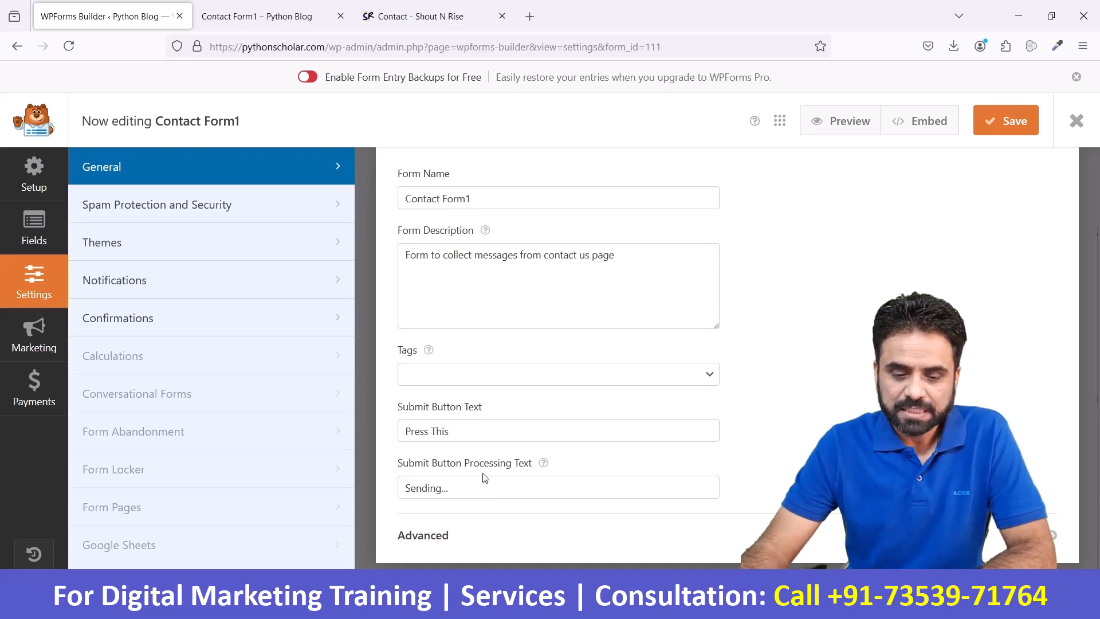
- View the advanced options of the form's general settings
{"action": "left_click", "coordinate": [470, 537]}
{"action": "scroll", "coordinate": [514, 461], "scroll_direction": "down", "scroll_amount": 3}
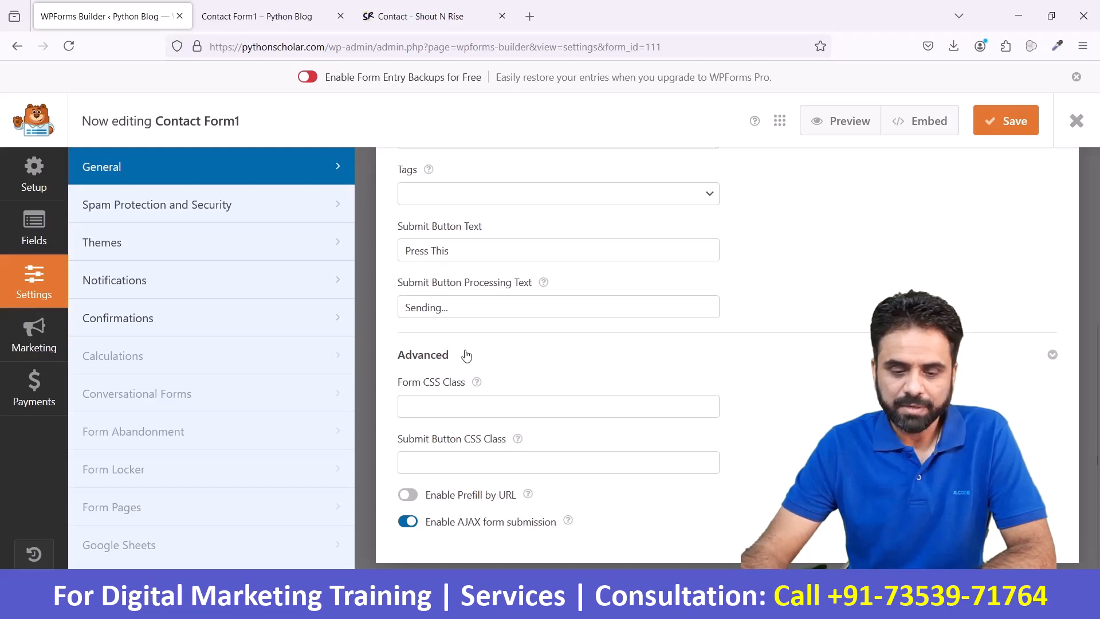
{"action": "scroll", "coordinate": [467, 355], "scroll_direction": "up", "scroll_amount": 3}
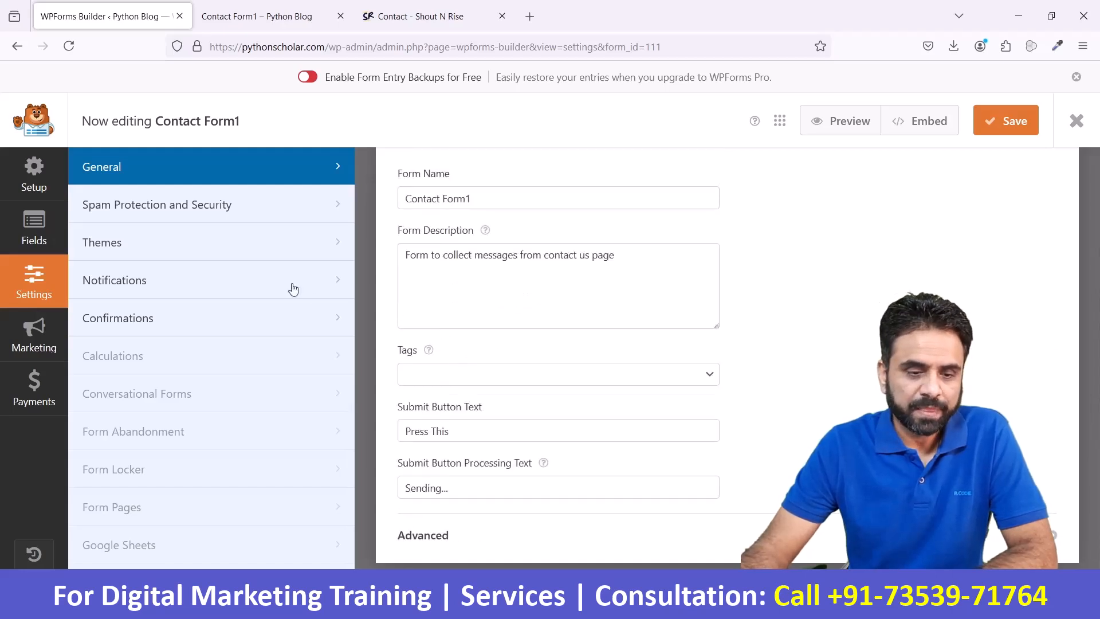
- Examine the form's spam protection and security settings, including the additional filter and CAPTCHA options
{"action": "left_click", "coordinate": [157, 210]}
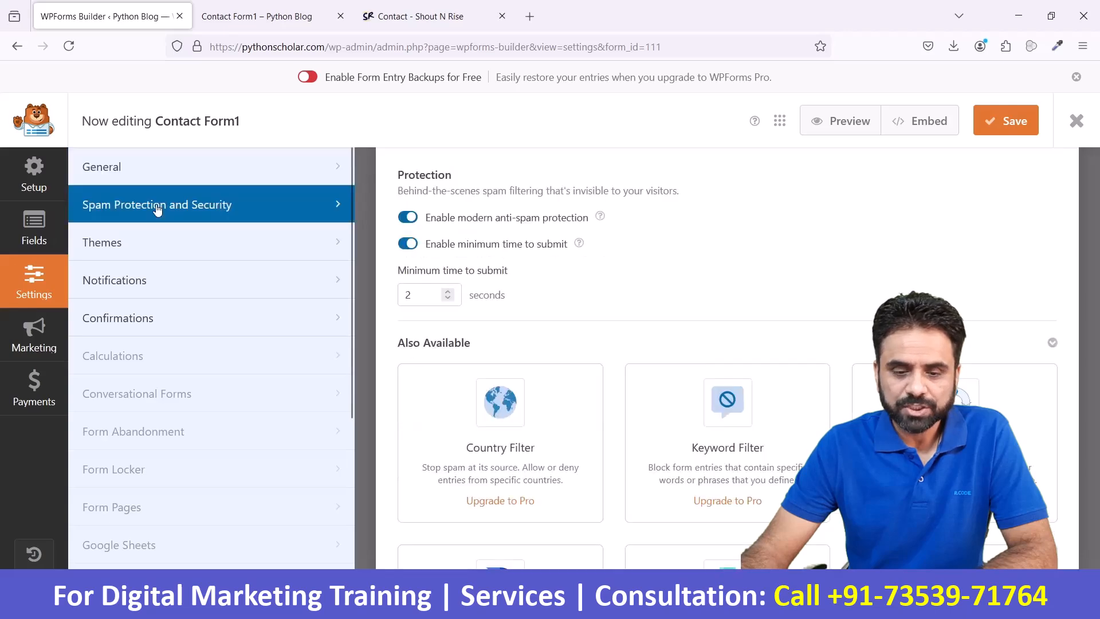
{"action": "scroll", "coordinate": [656, 323], "scroll_direction": "down", "scroll_amount": 4}
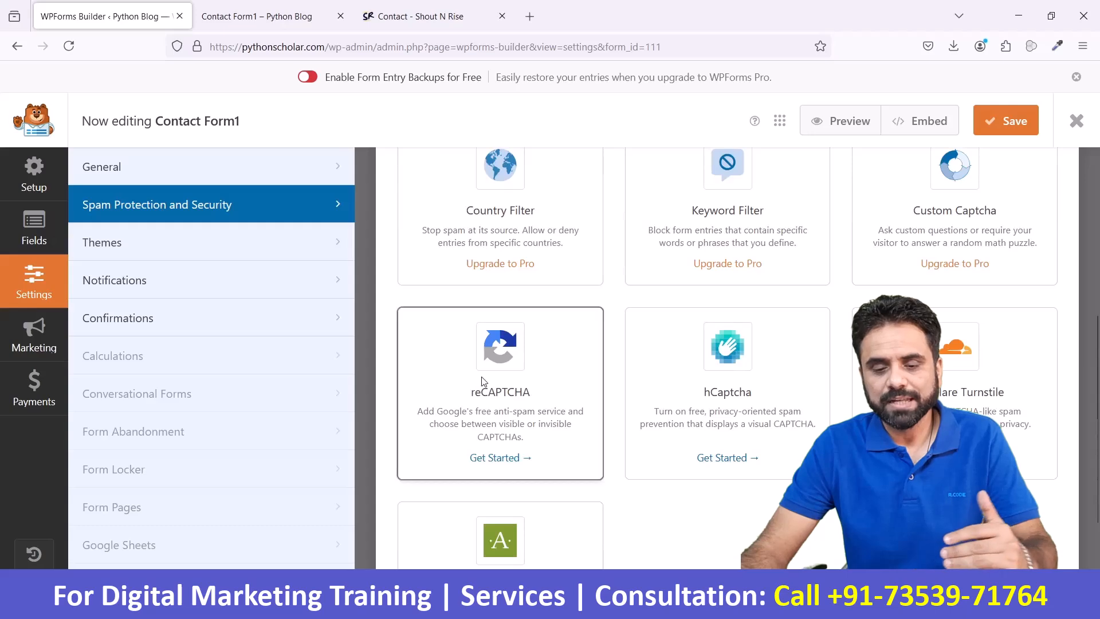
{"action": "scroll", "coordinate": [536, 406], "scroll_direction": "down", "scroll_amount": 2}
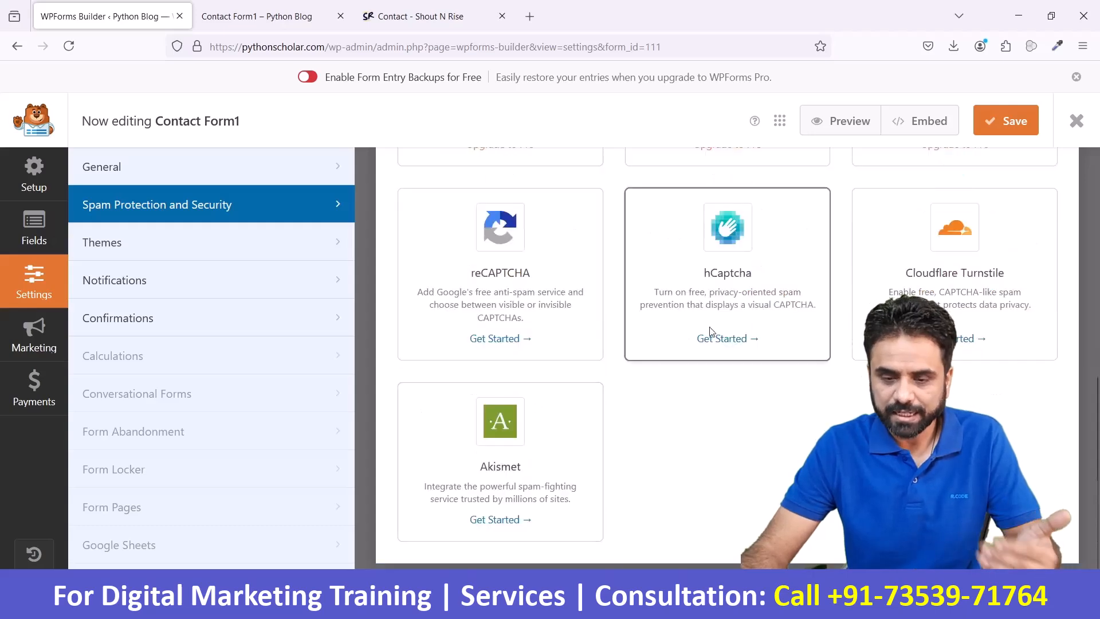
{"action": "scroll", "coordinate": [711, 331], "scroll_direction": "up", "scroll_amount": 8}
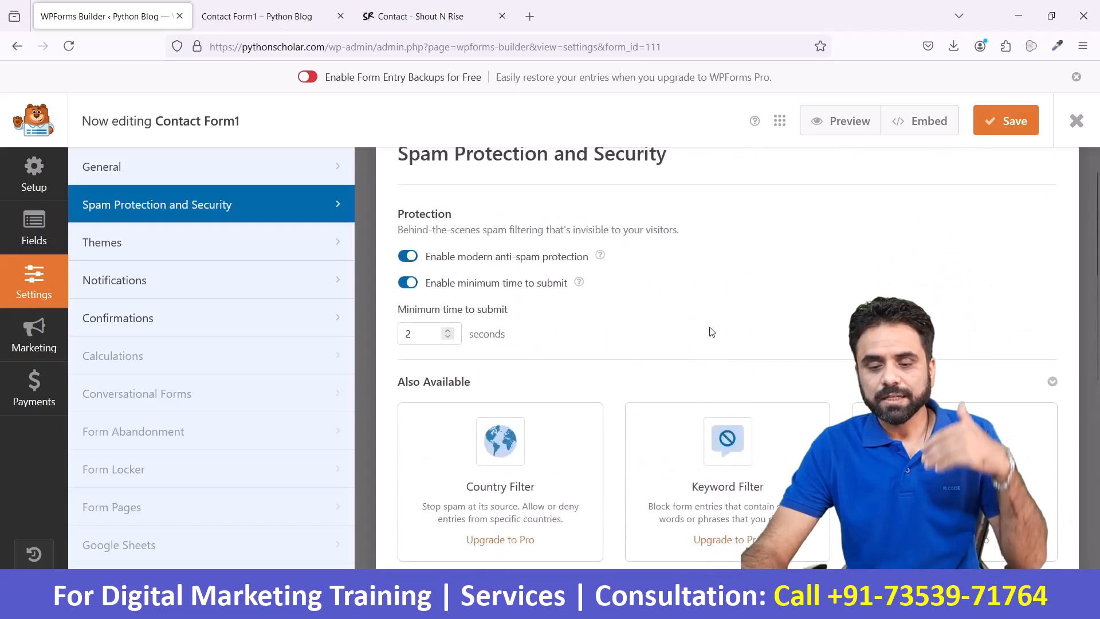
{"action": "scroll", "coordinate": [711, 332], "scroll_direction": "down", "scroll_amount": 3}
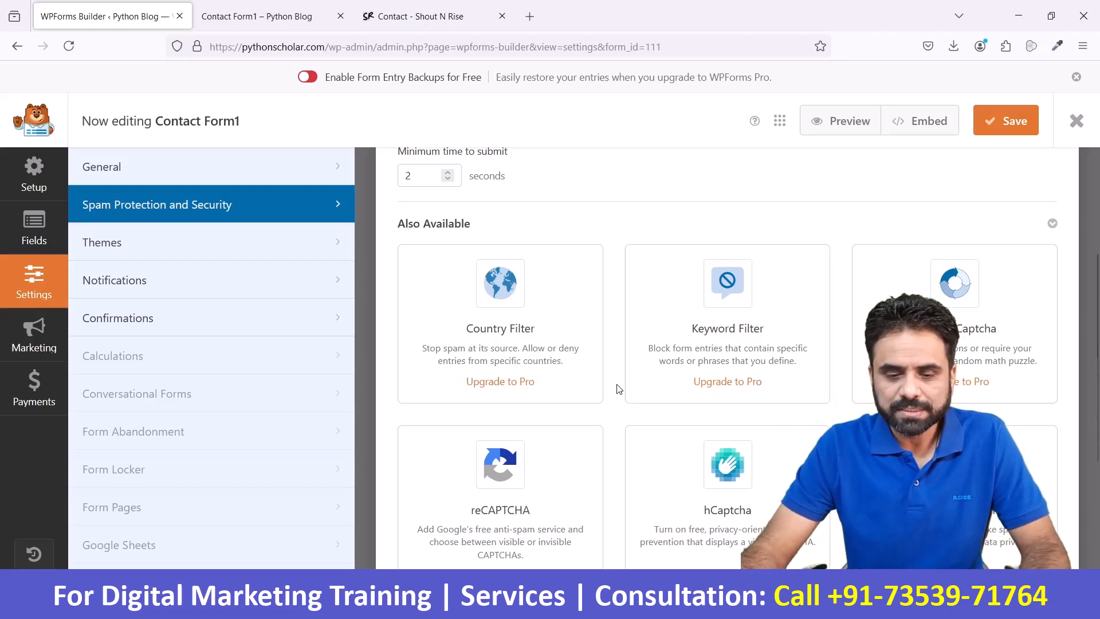
{"action": "scroll", "coordinate": [617, 390], "scroll_direction": "up", "scroll_amount": 3}
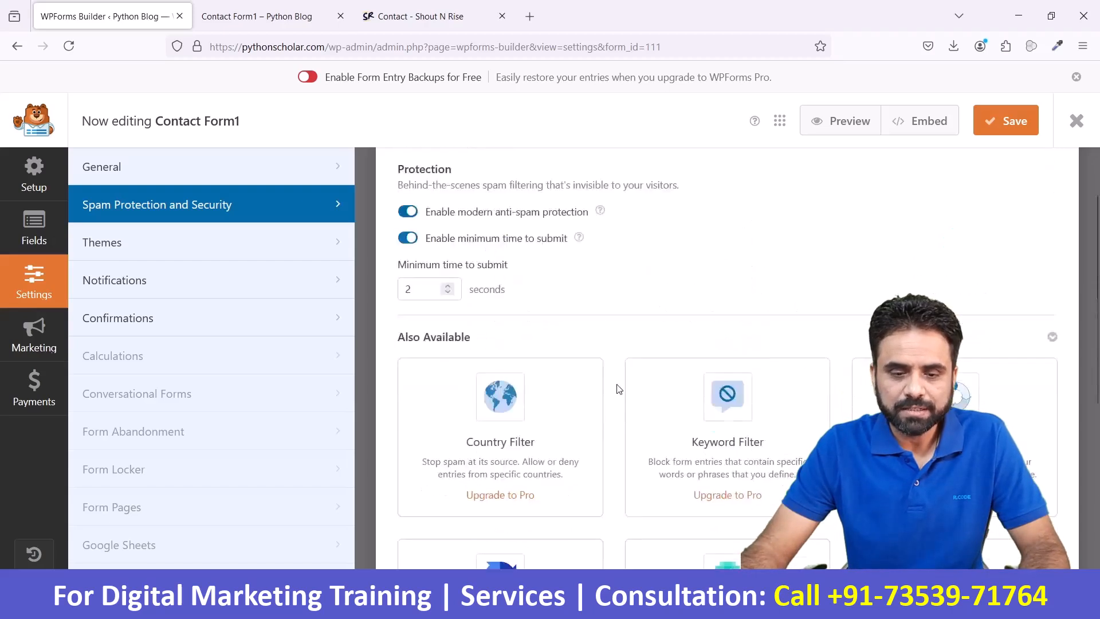
- View the form's Themes settings and the styling information provided there
{"action": "left_click", "coordinate": [154, 260]}
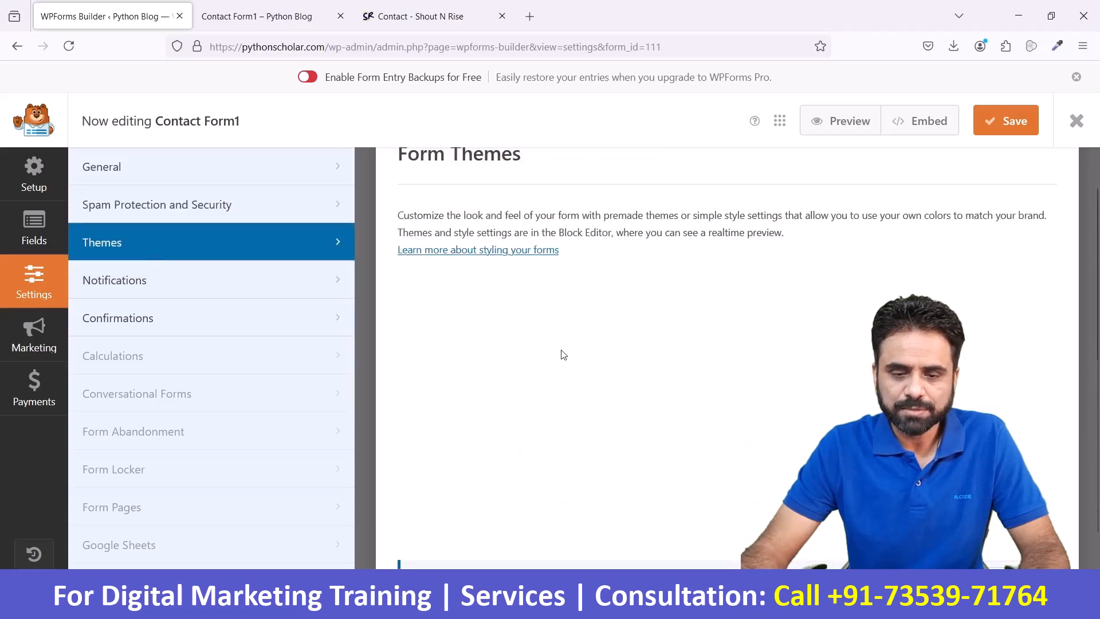
{"action": "scroll", "coordinate": [562, 354], "scroll_direction": "down", "scroll_amount": 1}
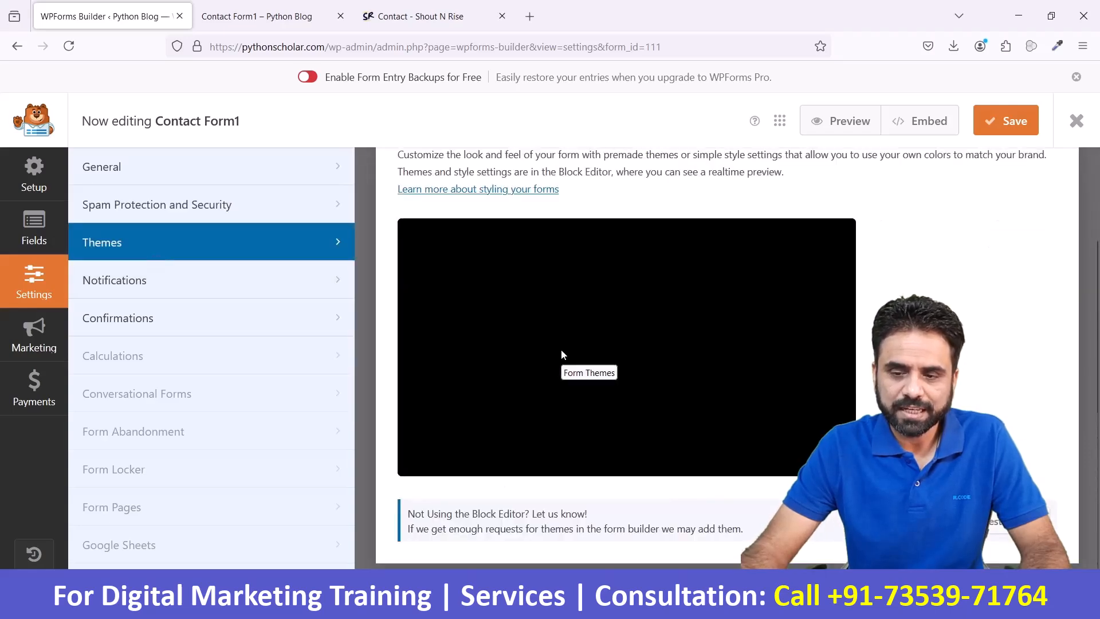
{"action": "scroll", "coordinate": [561, 354], "scroll_direction": "up", "scroll_amount": 2}
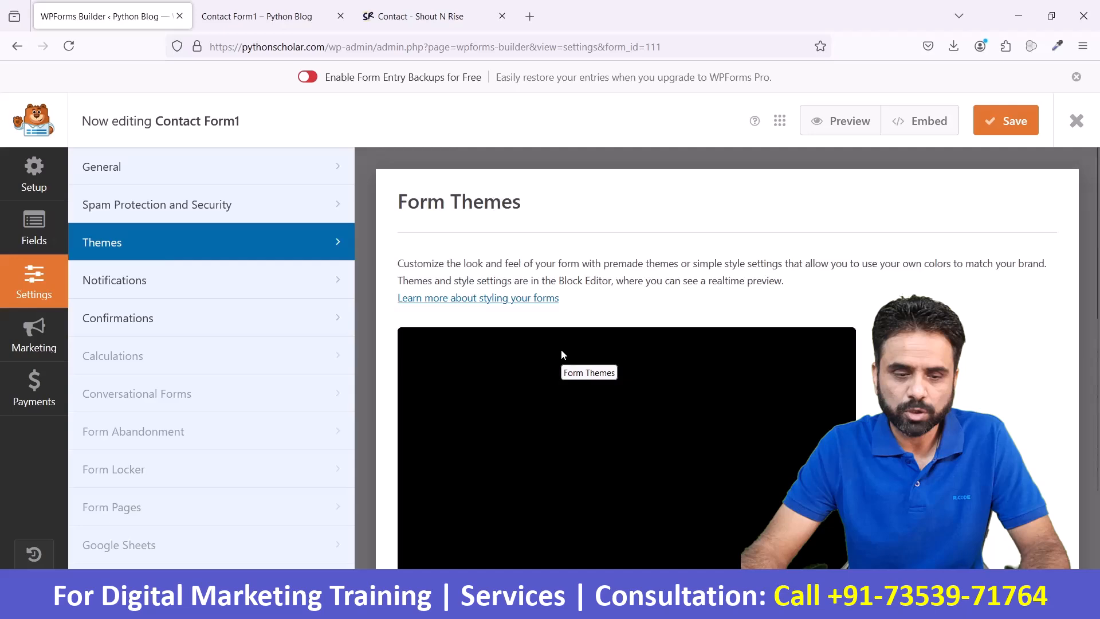
- Review the default notification settings of the form, and open the Send To Email Address value for editing
{"action": "left_click", "coordinate": [180, 286]}
{"action": "scroll", "coordinate": [615, 360], "scroll_direction": "down", "scroll_amount": 5}
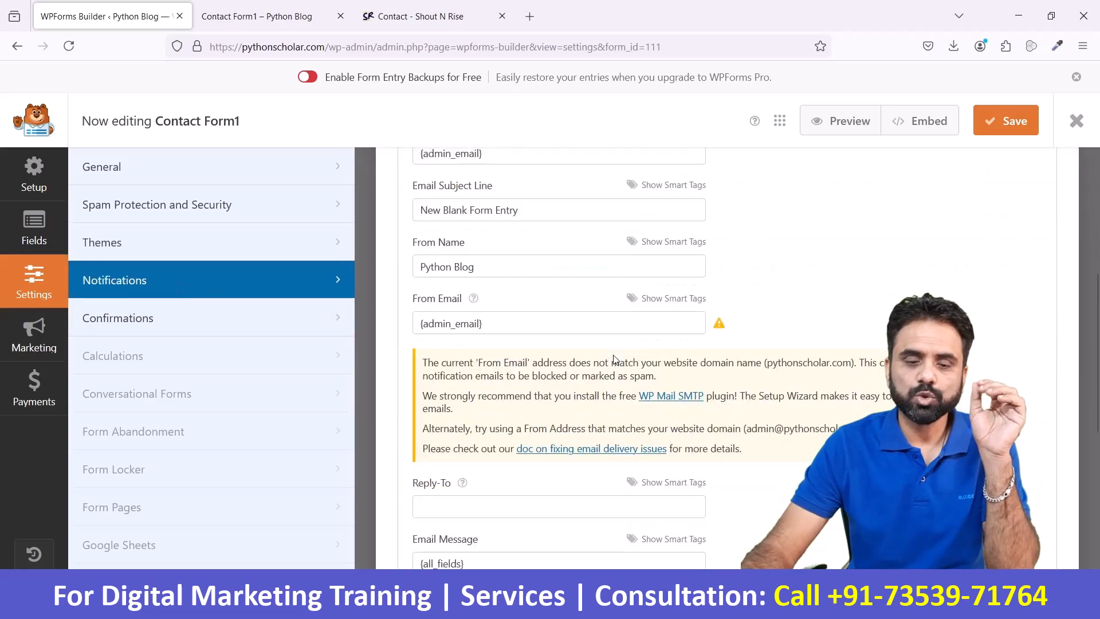
{"action": "scroll", "coordinate": [615, 360], "scroll_direction": "up", "scroll_amount": 2}
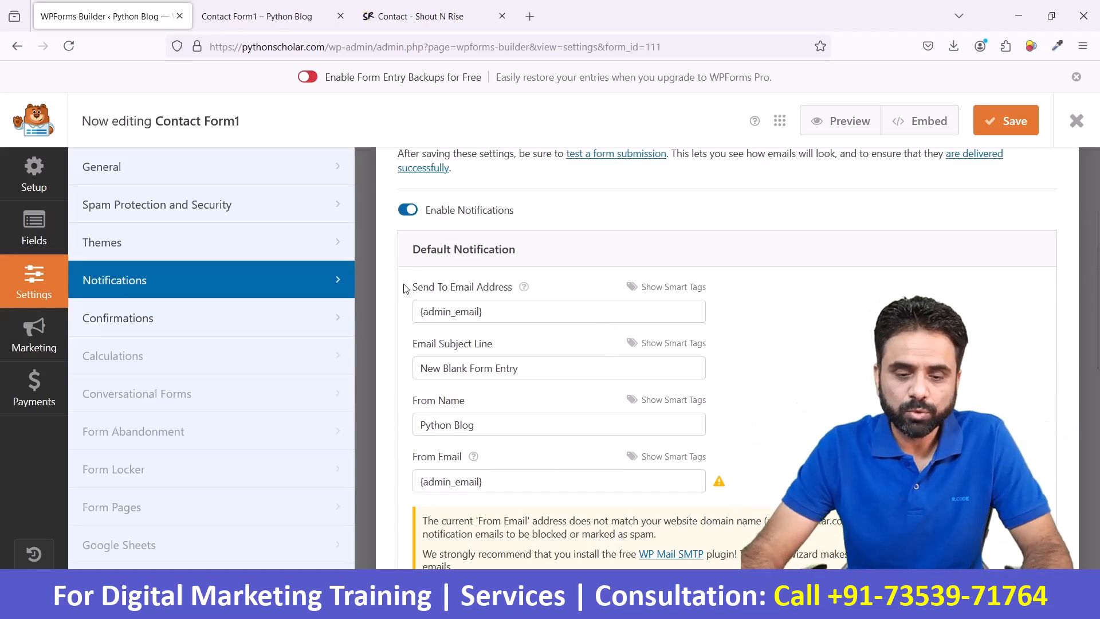
{"action": "left_click_drag", "start_coordinate": [410, 287], "coordinate": [510, 286]}
{"action": "left_click", "coordinate": [508, 314]}
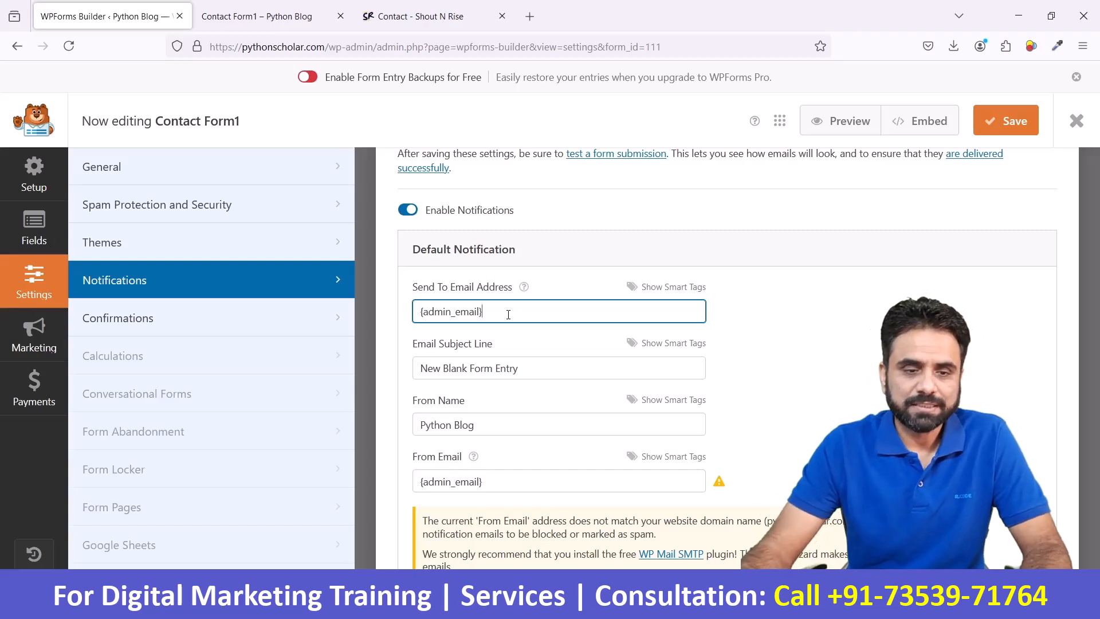
- Look up the Administration Email Address in the site's WordPress General Settings
{"action": "left_click", "coordinate": [300, 23]}
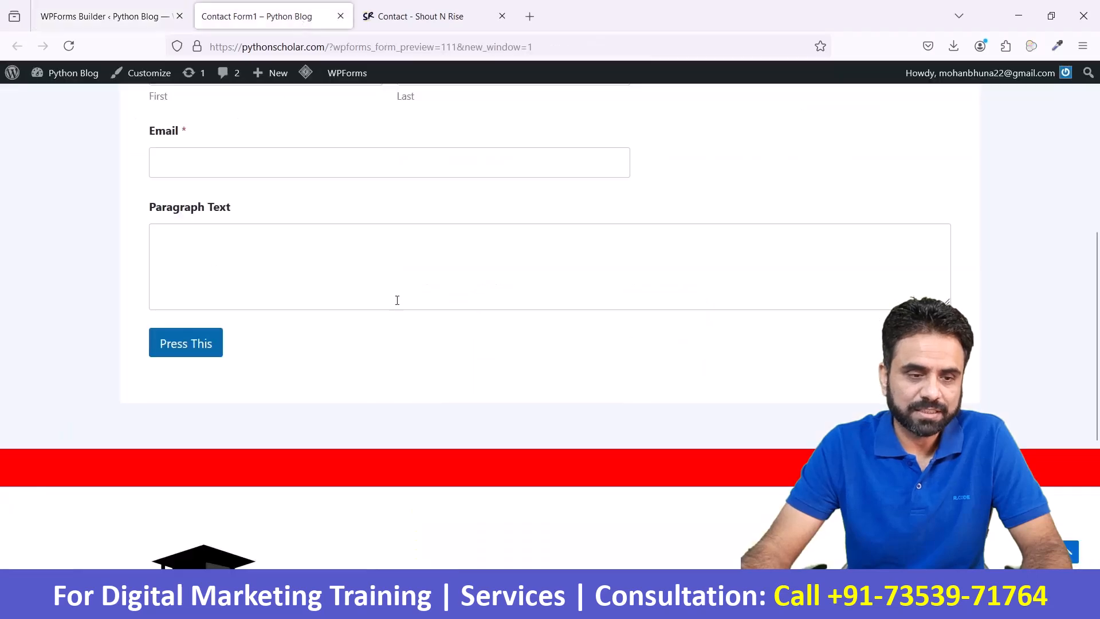
{"action": "mouse_move", "coordinate": [72, 74]}
{"action": "left_click", "coordinate": [68, 96]}
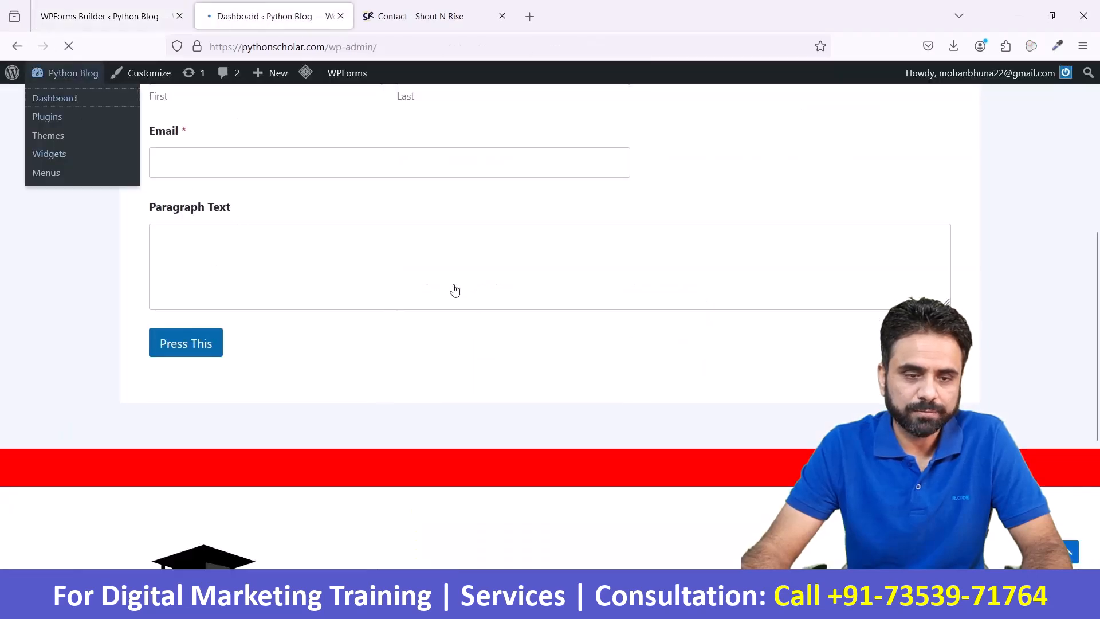
{"action": "scroll", "coordinate": [455, 289], "scroll_direction": "down", "scroll_amount": 2}
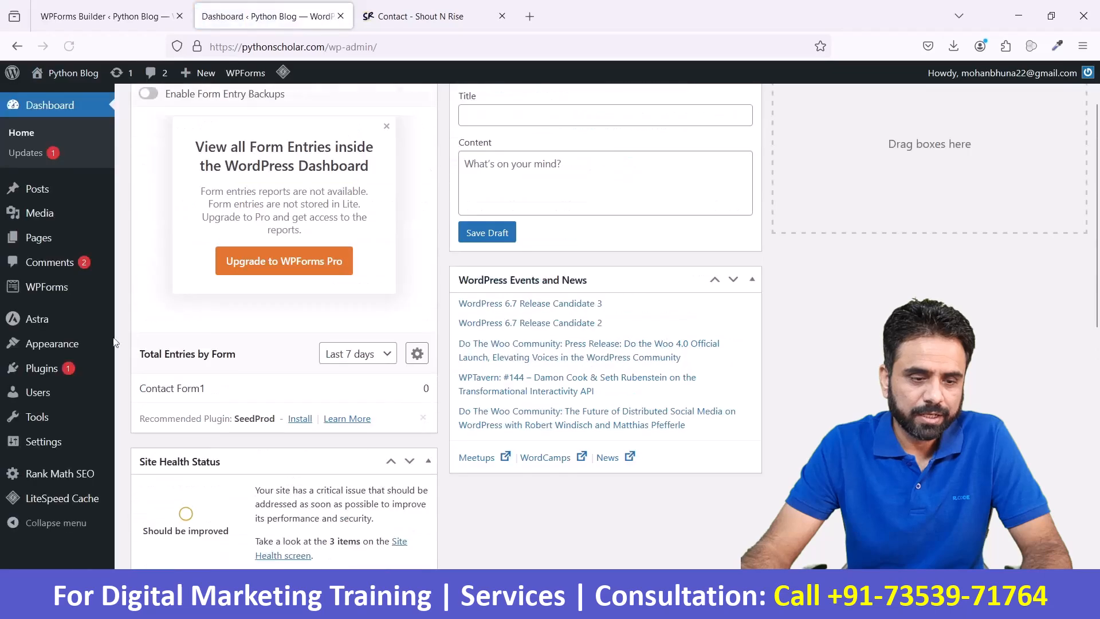
{"action": "mouse_move", "coordinate": [34, 448]}
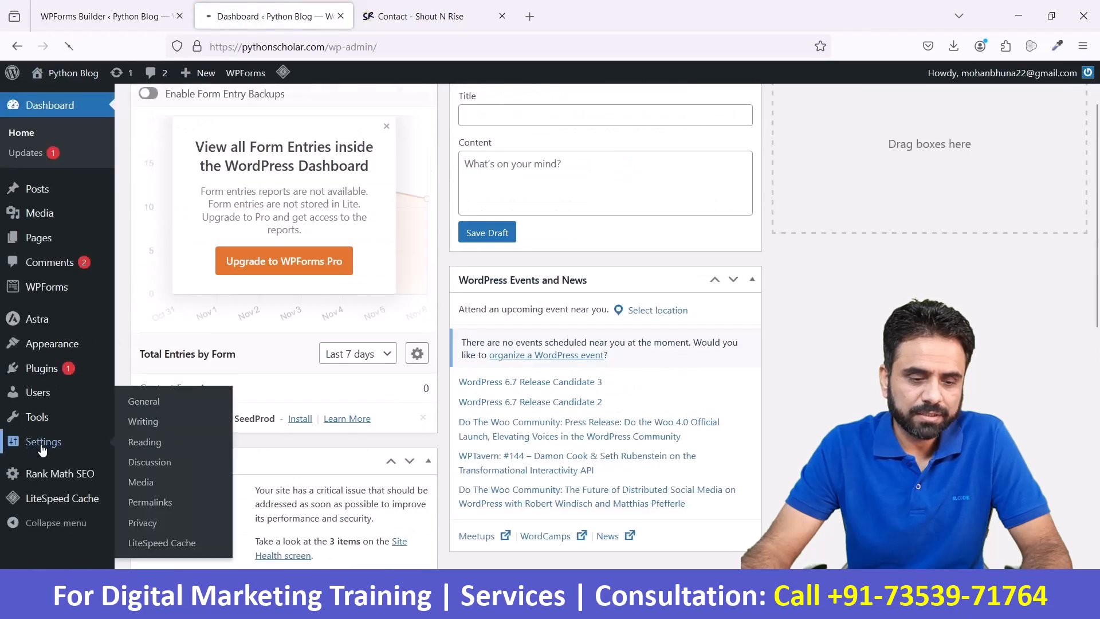
{"action": "left_click", "coordinate": [149, 403]}
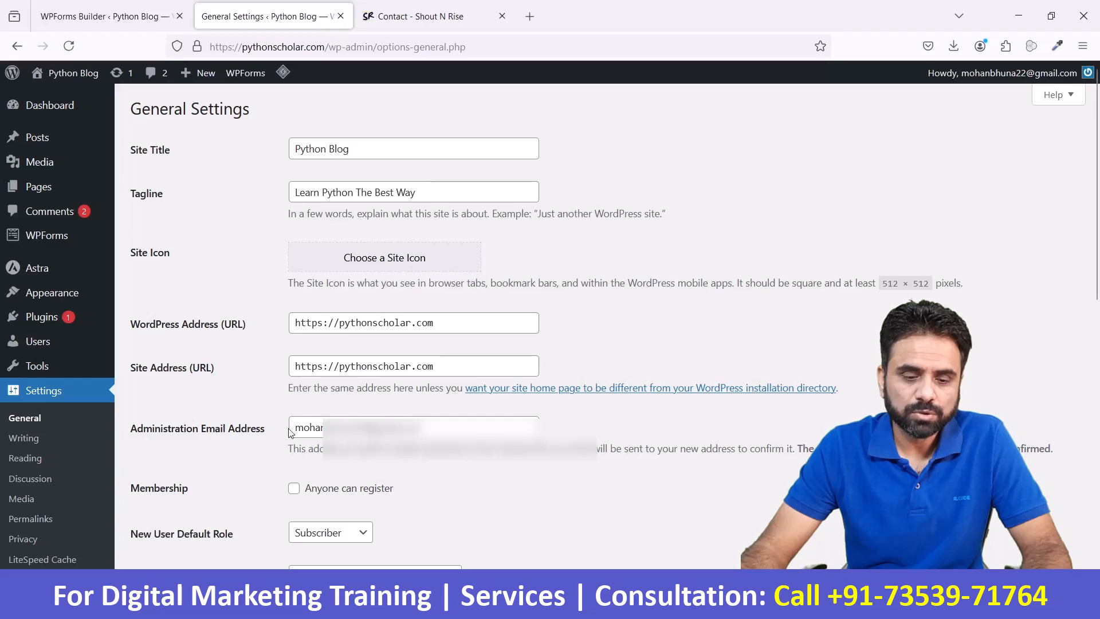
{"action": "left_click_drag", "start_coordinate": [424, 429], "coordinate": [293, 428]}
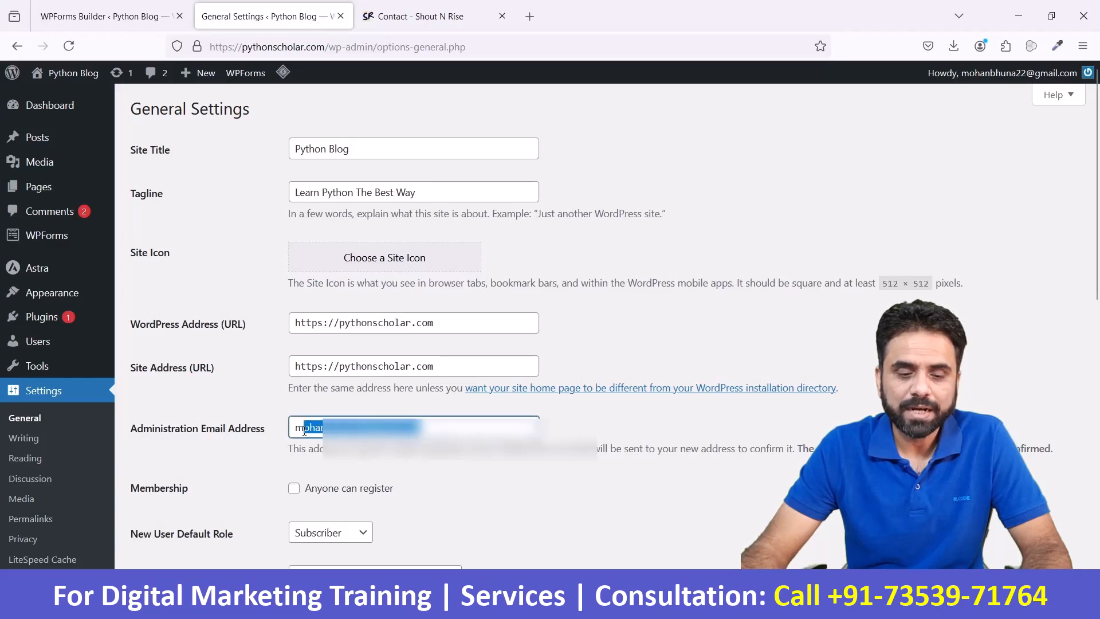
- Replace the default notification's Send To Email Address with the recipient's Gmail address
{"action": "left_click", "coordinate": [112, 17]}
{"action": "key", "text": "ctrl+a"}
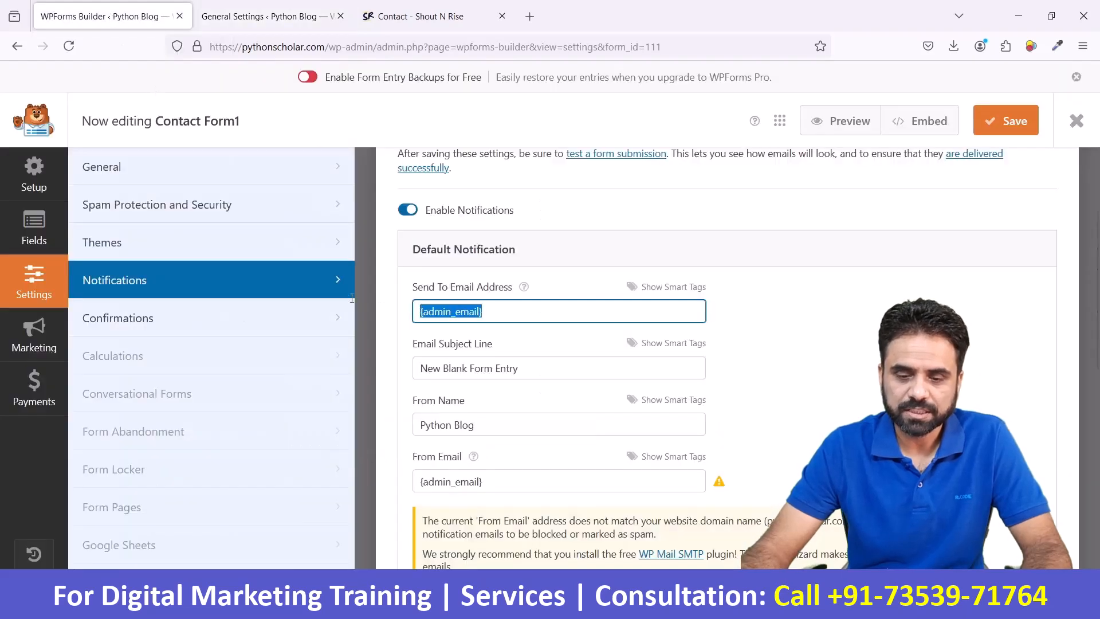
{"action": "key", "text": "BackSpace"}
{"action": "type", "text": "A"}
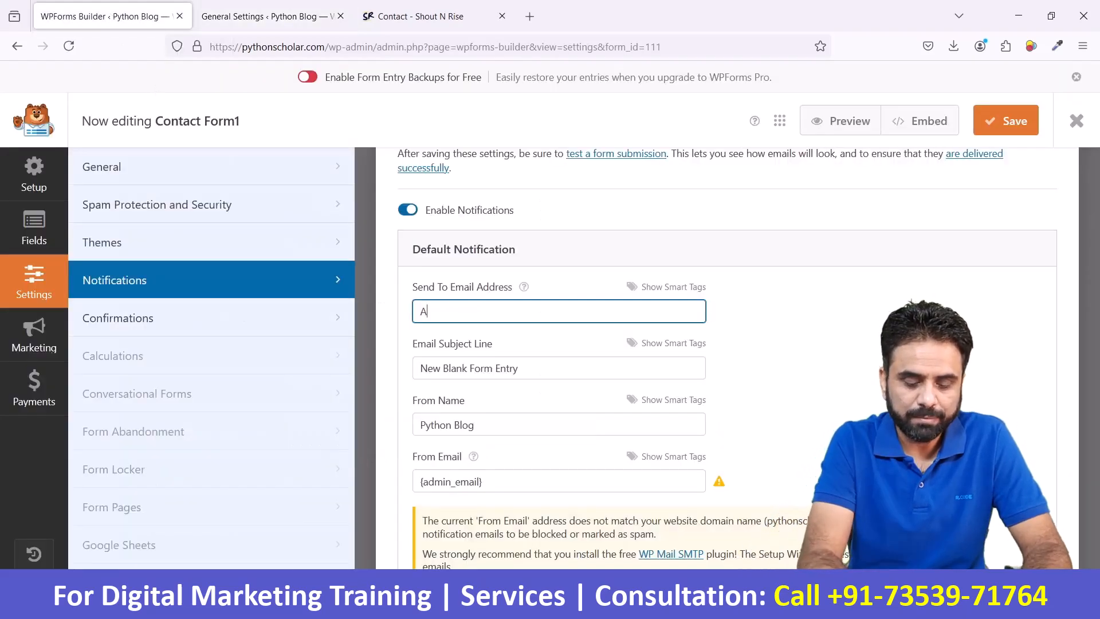
{"action": "key", "text": "BackSpace"}
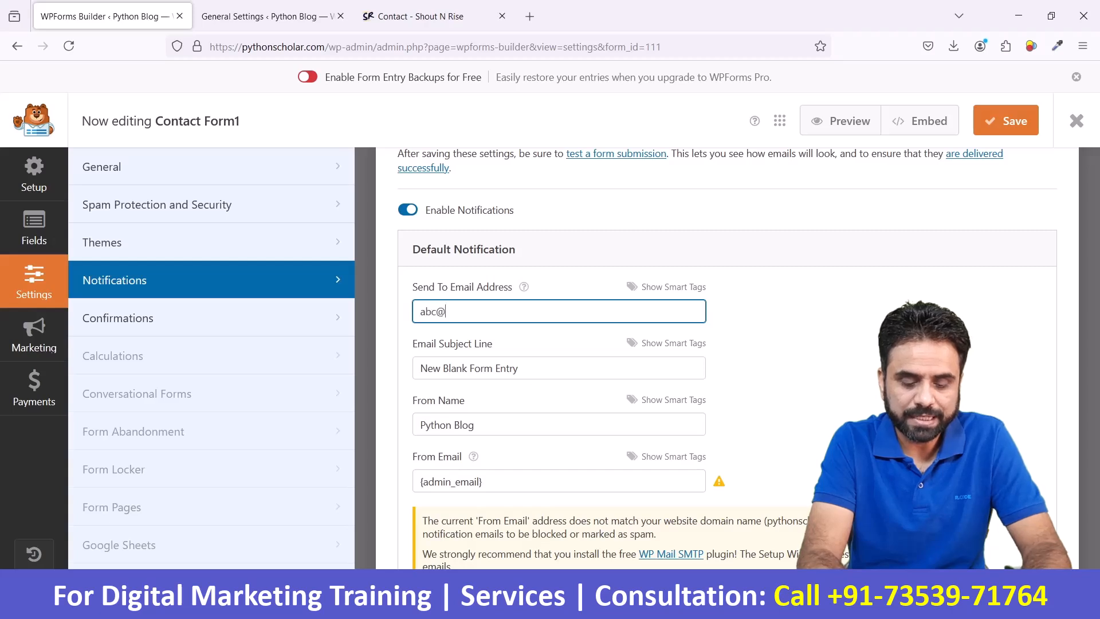
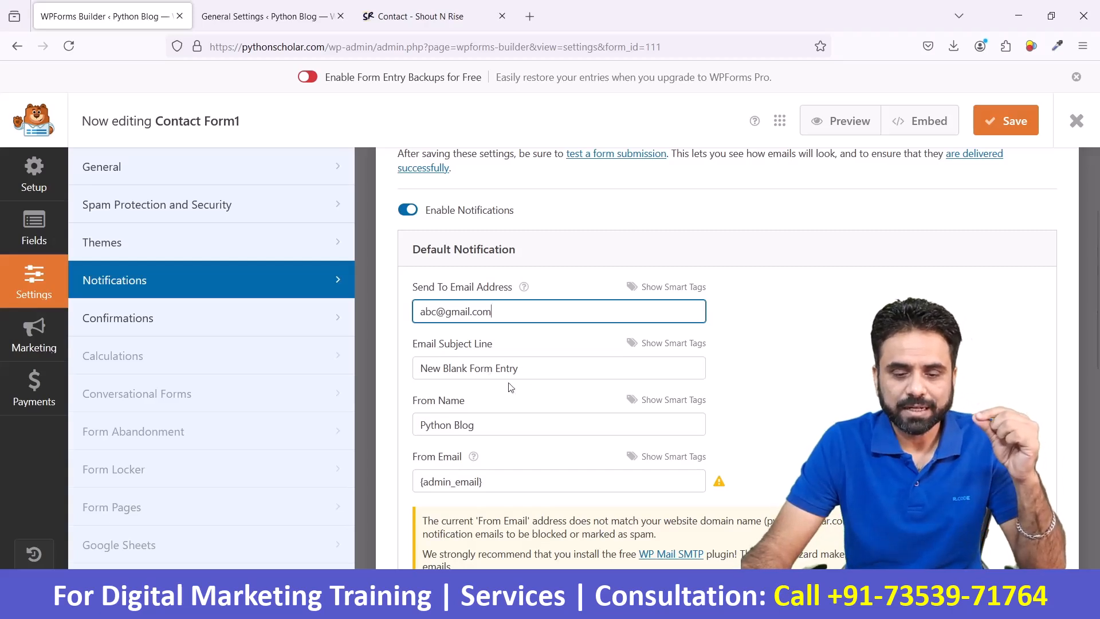
- Set the default notification's Email Subject Line to "Contact form from pythonscholar"
{"action": "left_click", "coordinate": [542, 372]}
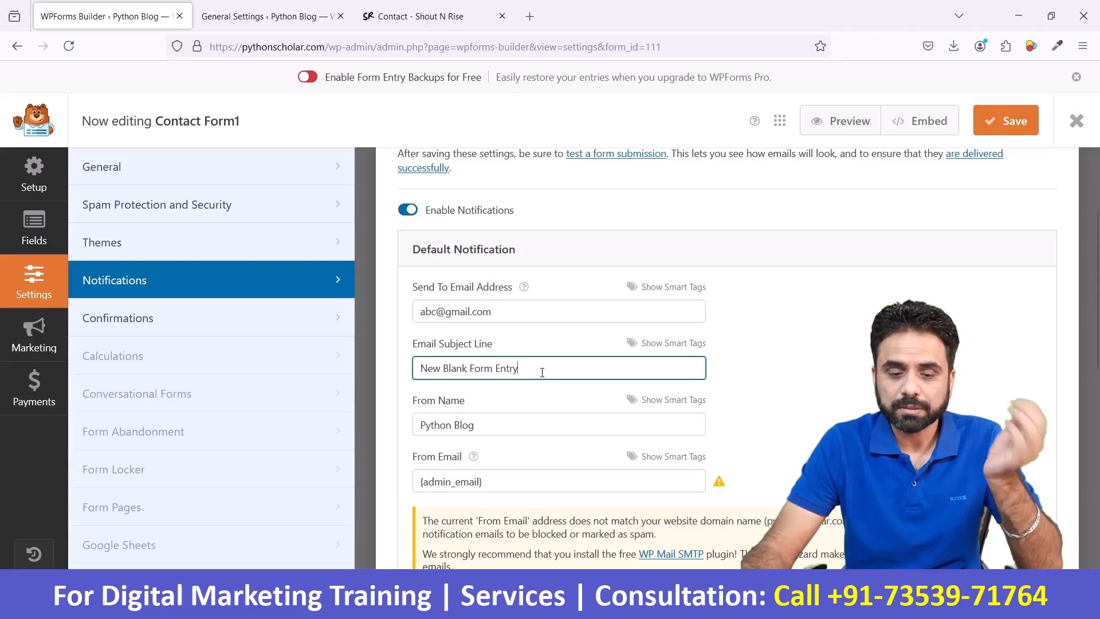
{"action": "left_click_drag", "start_coordinate": [542, 373], "coordinate": [402, 372]}
{"action": "type", "text": "C"}
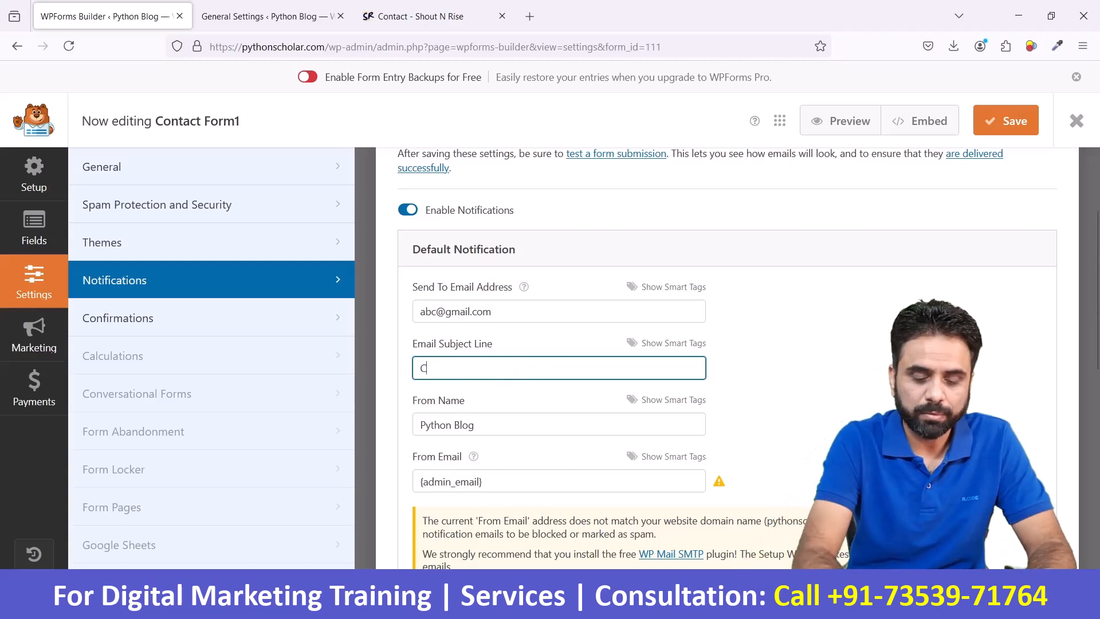
{"action": "type", "text": "ontact form "}
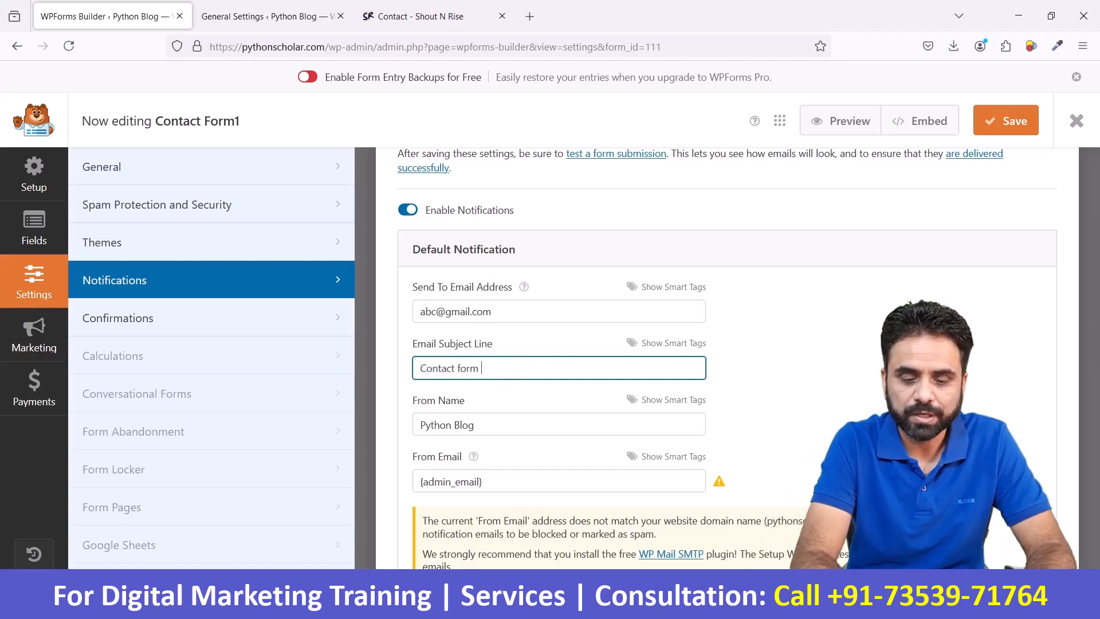
{"action": "type", "text": "from py"}
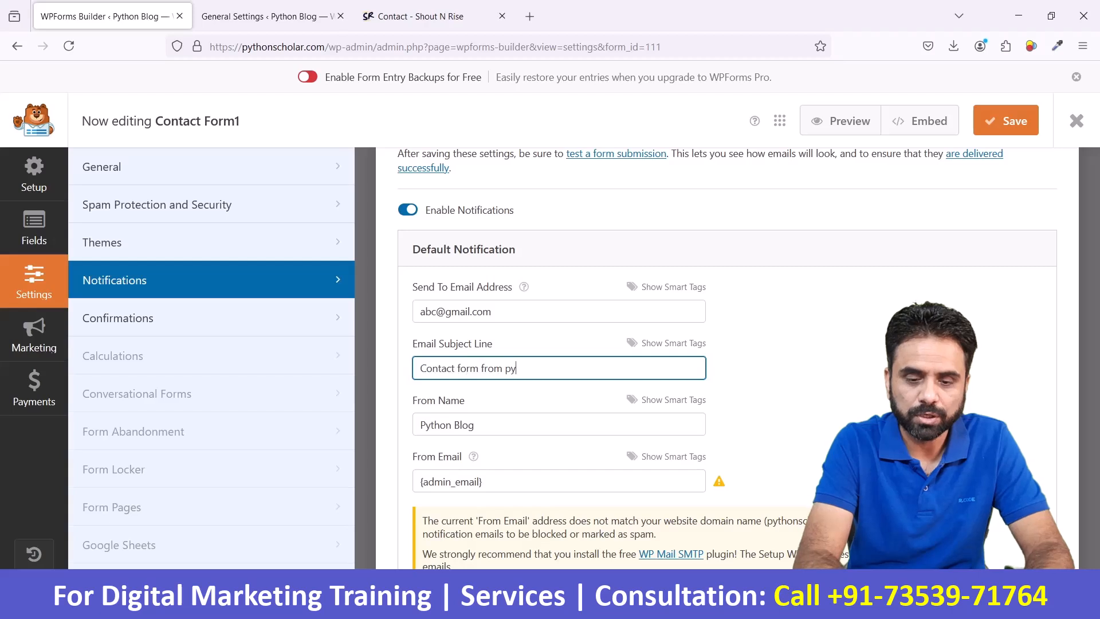
{"action": "type", "text": "thonsc"}
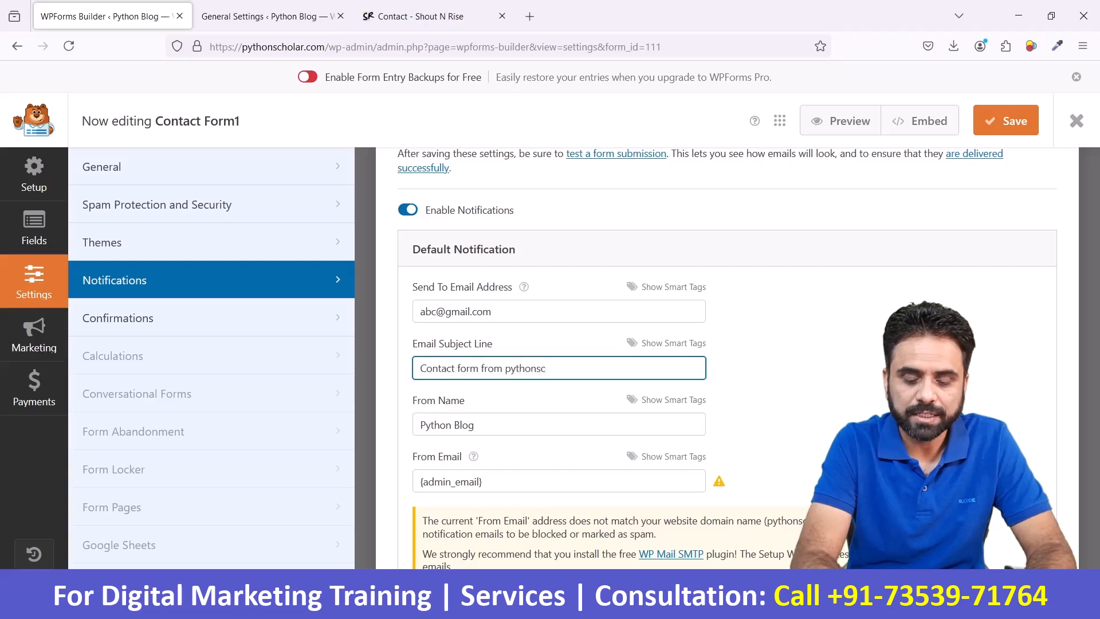
{"action": "type", "text": "holar"}
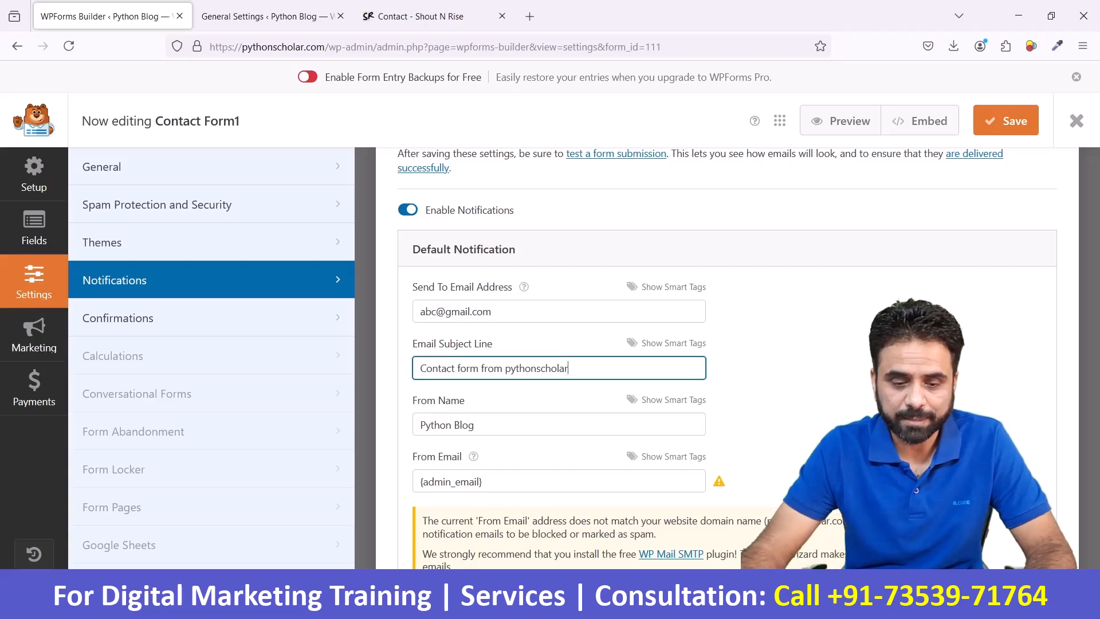
- Review the From Name and From Email settings of the default notification and read the warning about the website domain
{"action": "scroll", "coordinate": [382, 421], "scroll_direction": "down", "scroll_amount": 2}
{"action": "left_click_drag", "start_coordinate": [499, 346], "coordinate": [385, 346]}
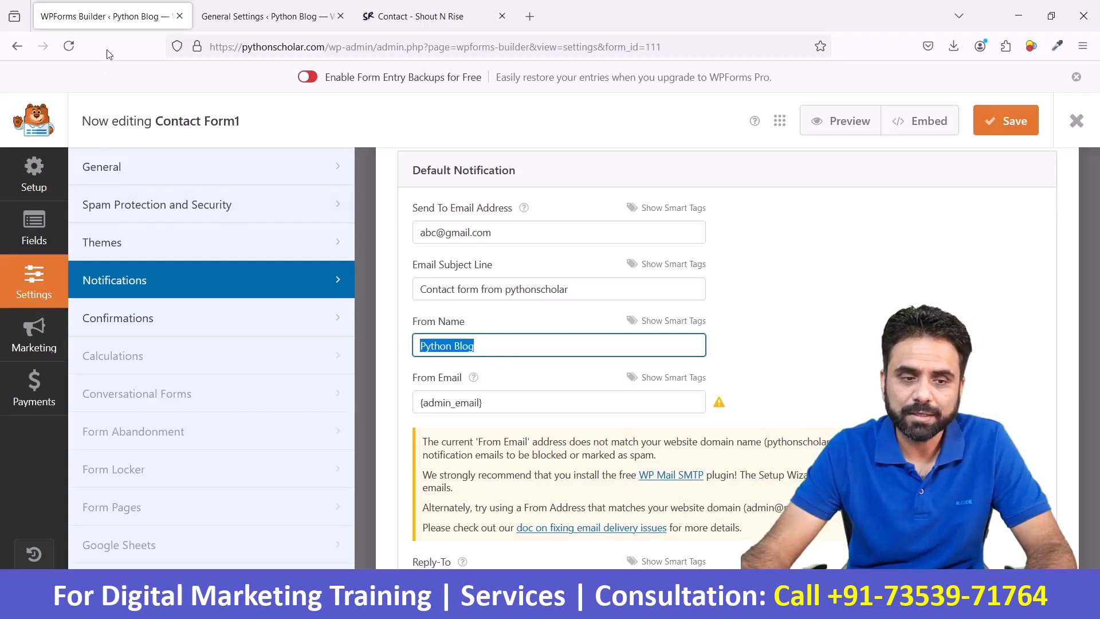
{"action": "left_click", "coordinate": [521, 340]}
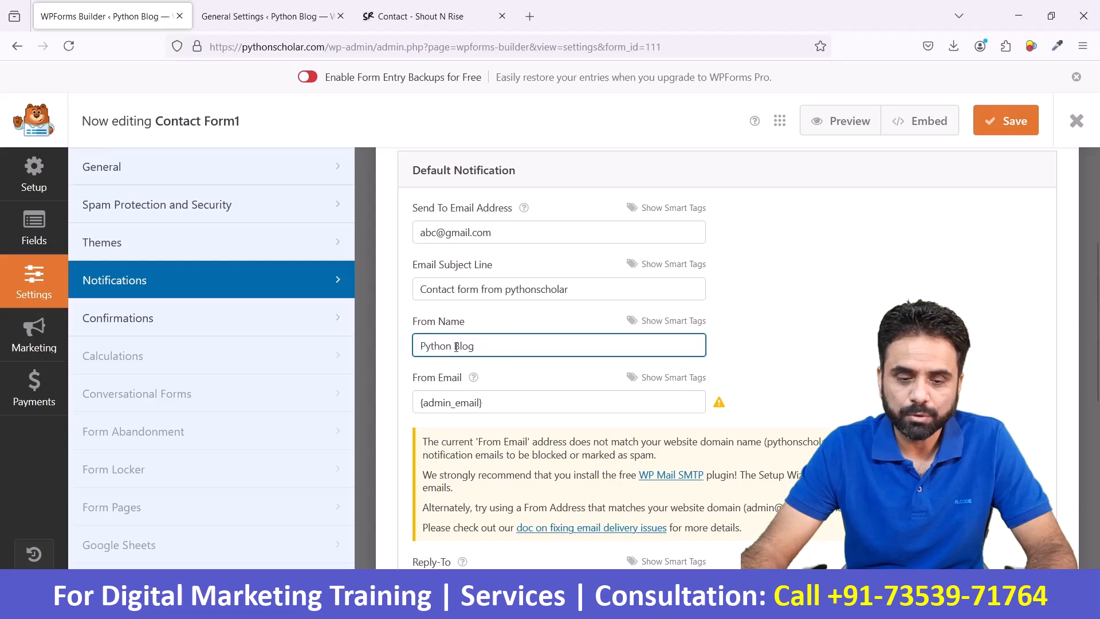
{"action": "left_click", "coordinate": [518, 412]}
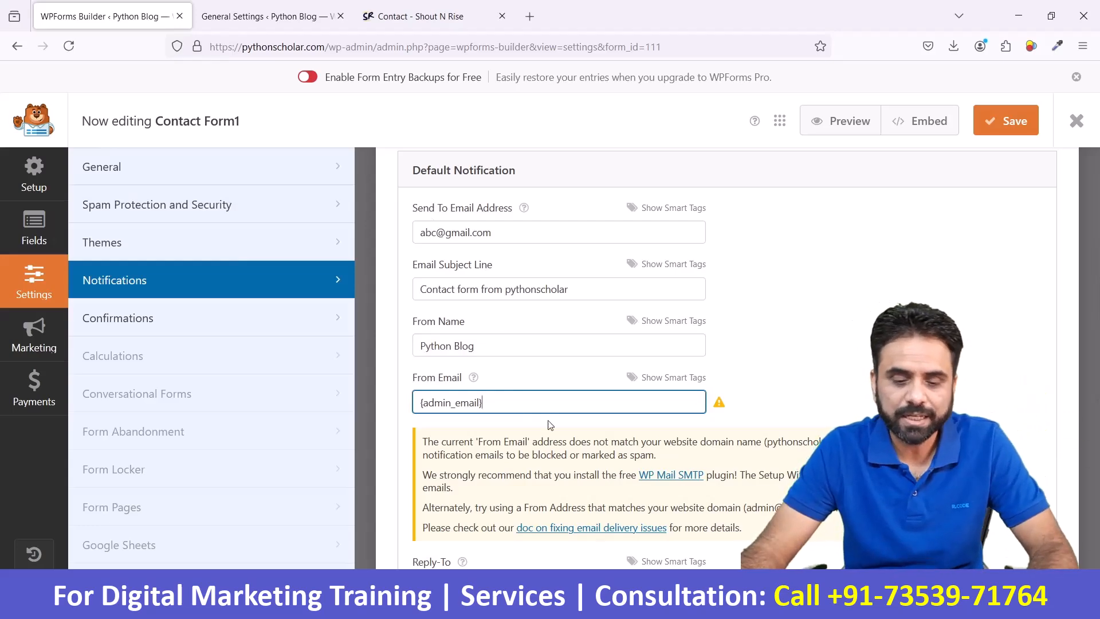
{"action": "scroll", "coordinate": [549, 424], "scroll_direction": "down", "scroll_amount": 3}
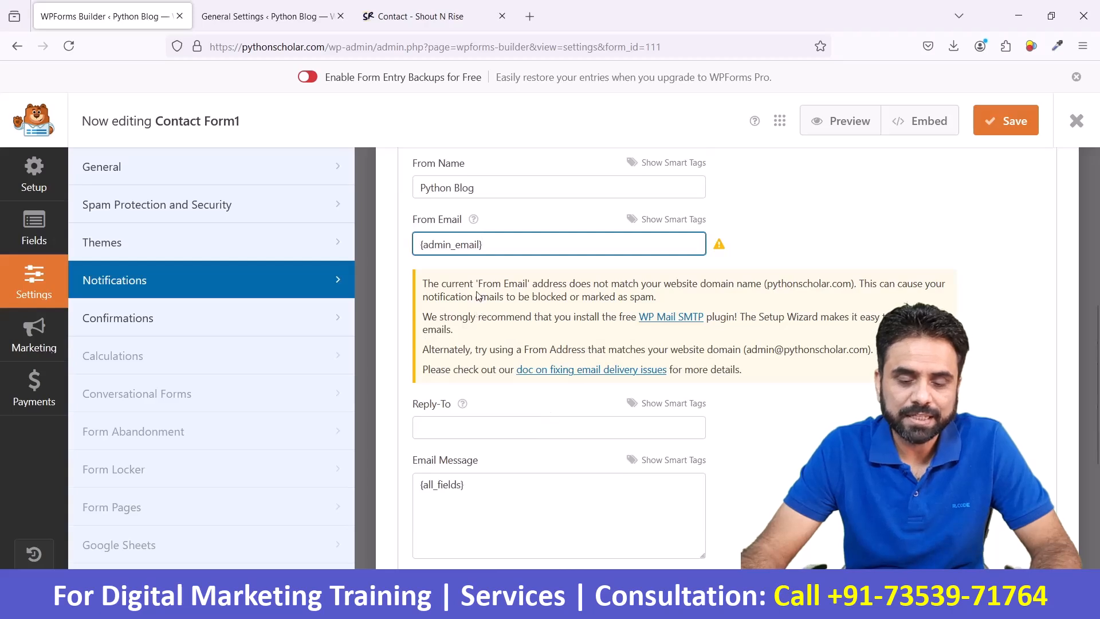
{"action": "left_click_drag", "start_coordinate": [422, 283], "coordinate": [691, 297]}
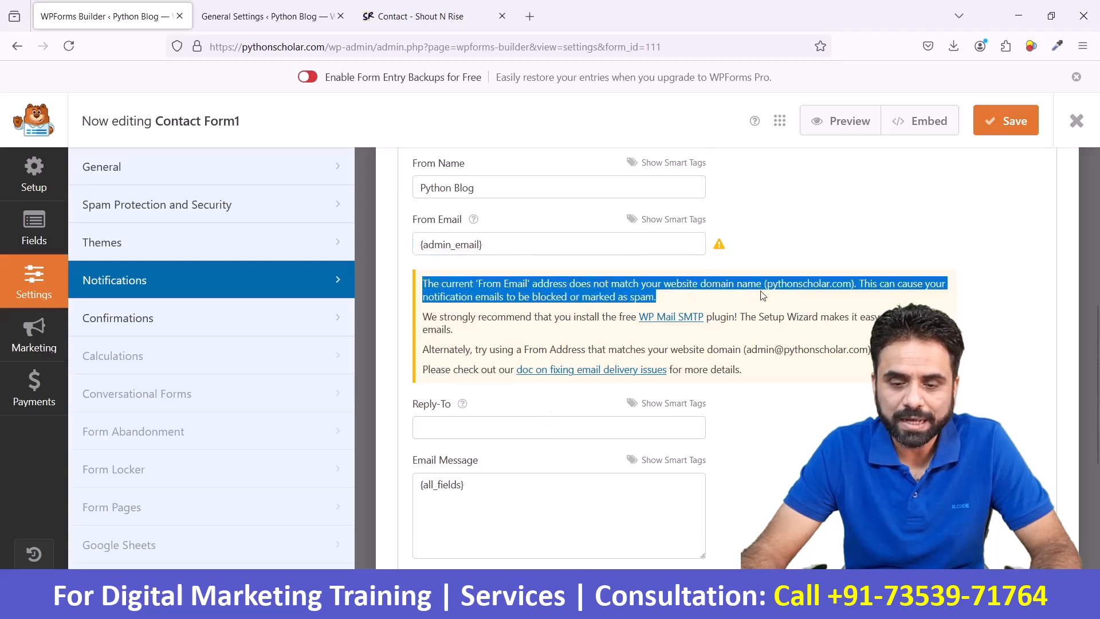
{"action": "left_click", "coordinate": [740, 296]}
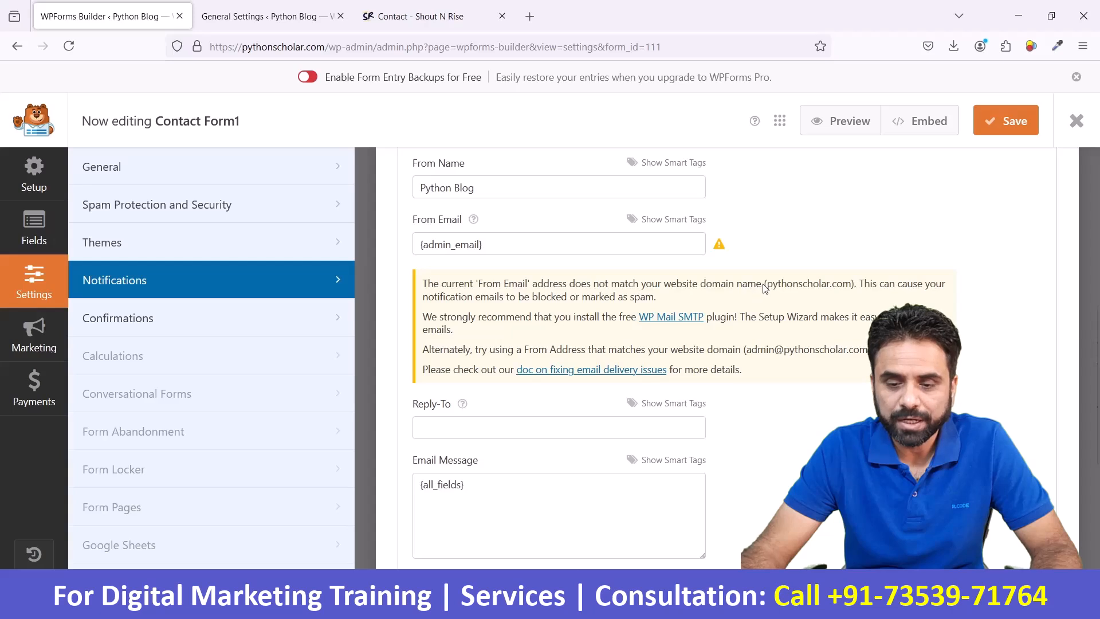
{"action": "left_click_drag", "start_coordinate": [764, 283], "coordinate": [864, 289]}
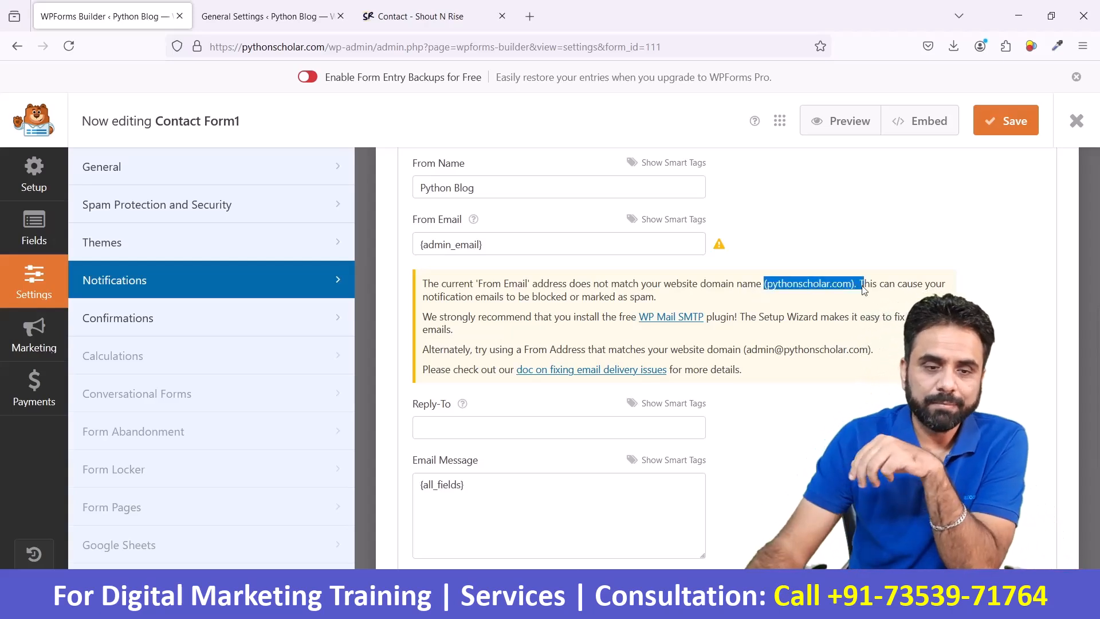
- Compare the site's administration email with the From Email warning and read its suggestion for an alternative From Address
{"action": "left_click", "coordinate": [266, 16]}
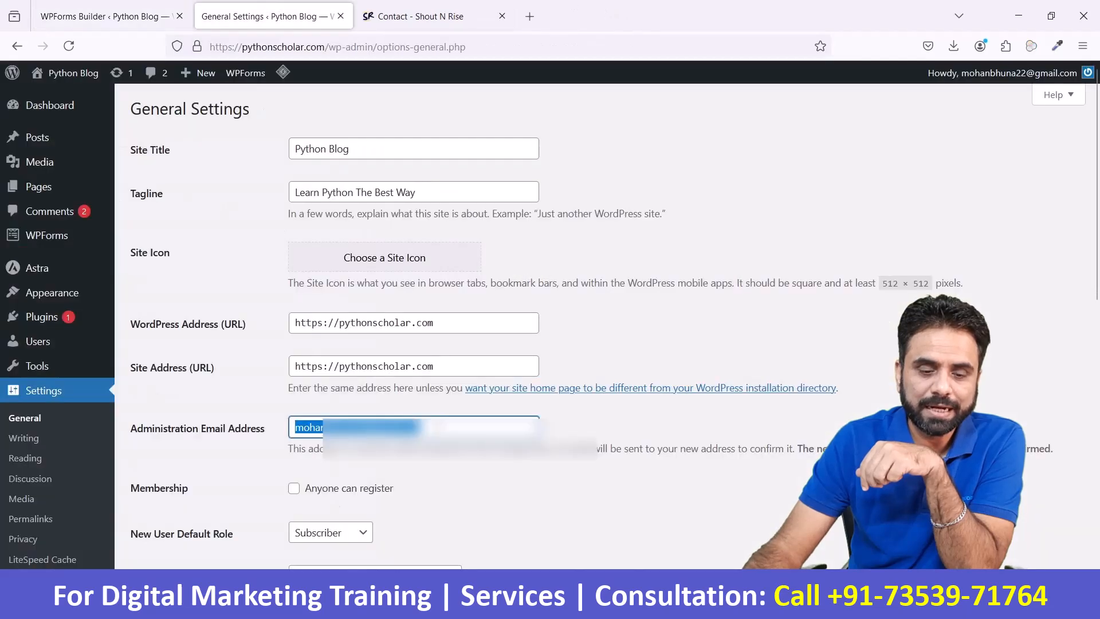
{"action": "left_click", "coordinate": [66, 8]}
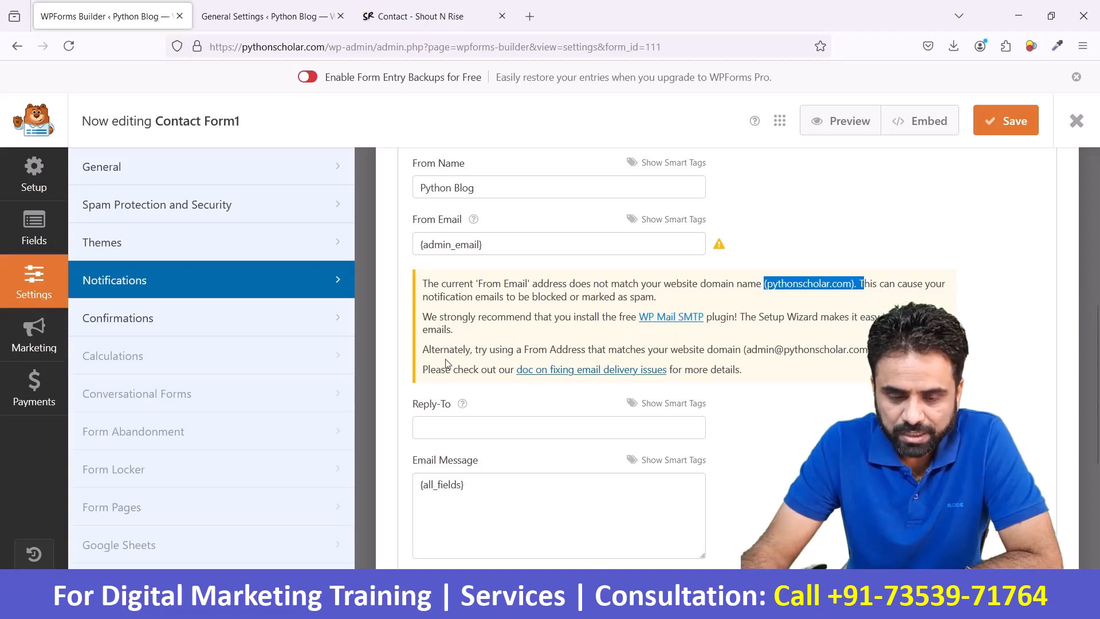
{"action": "scroll", "coordinate": [431, 355], "scroll_direction": "down", "scroll_amount": 2}
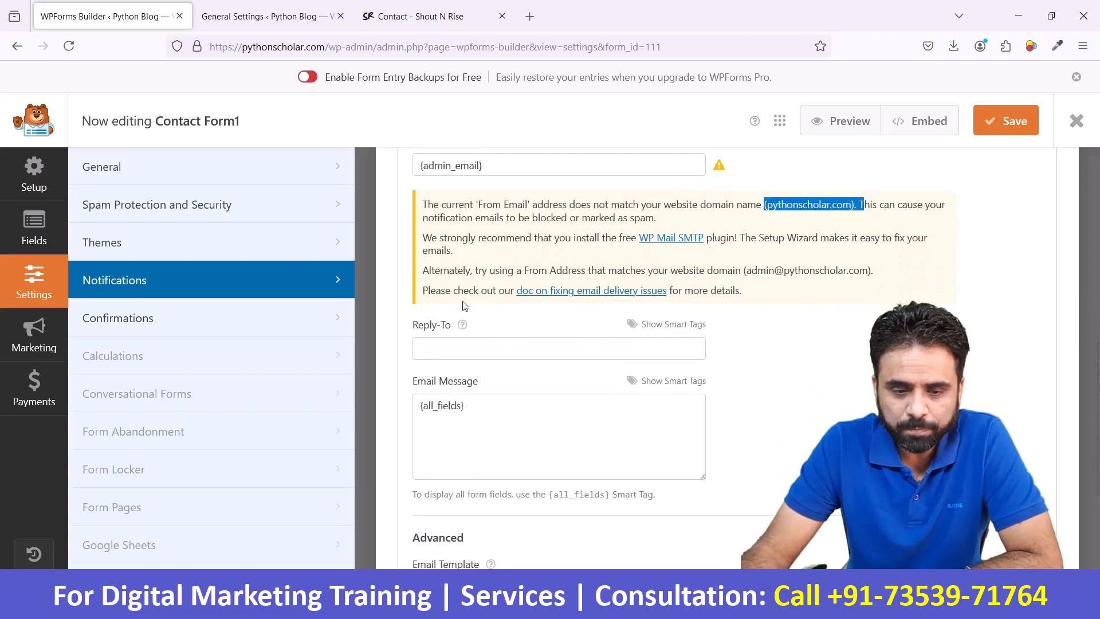
{"action": "left_click_drag", "start_coordinate": [426, 278], "coordinate": [875, 279]}
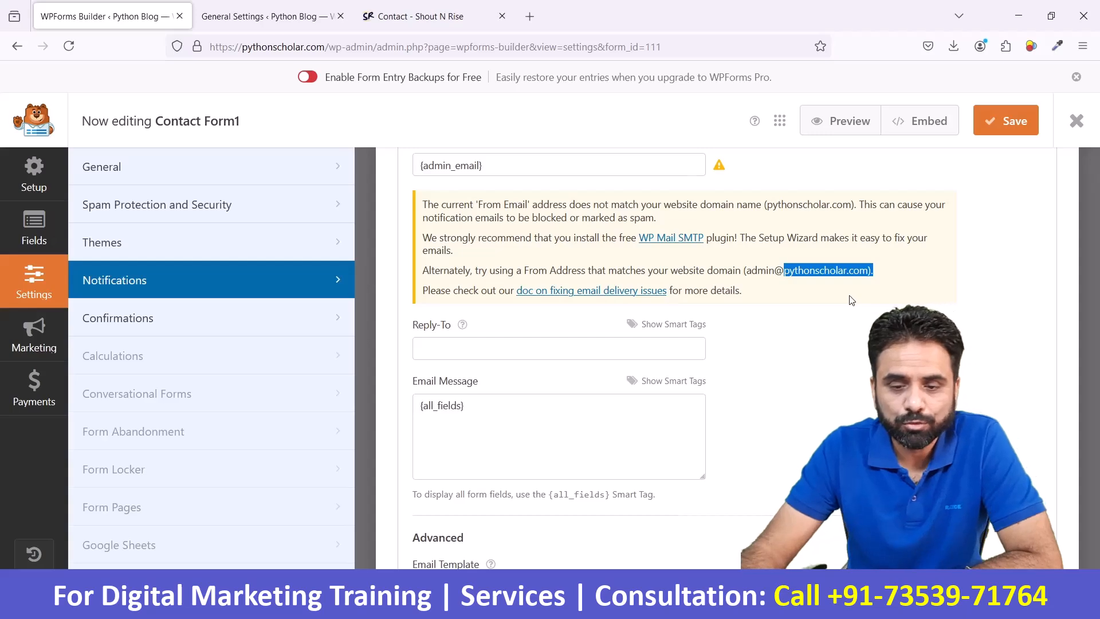
- Set the default notification's From Email to the admin address on the pythonscholar.com domain
{"action": "scroll", "coordinate": [852, 300], "scroll_direction": "up", "scroll_amount": 3}
{"action": "left_click_drag", "start_coordinate": [484, 324], "coordinate": [399, 321]}
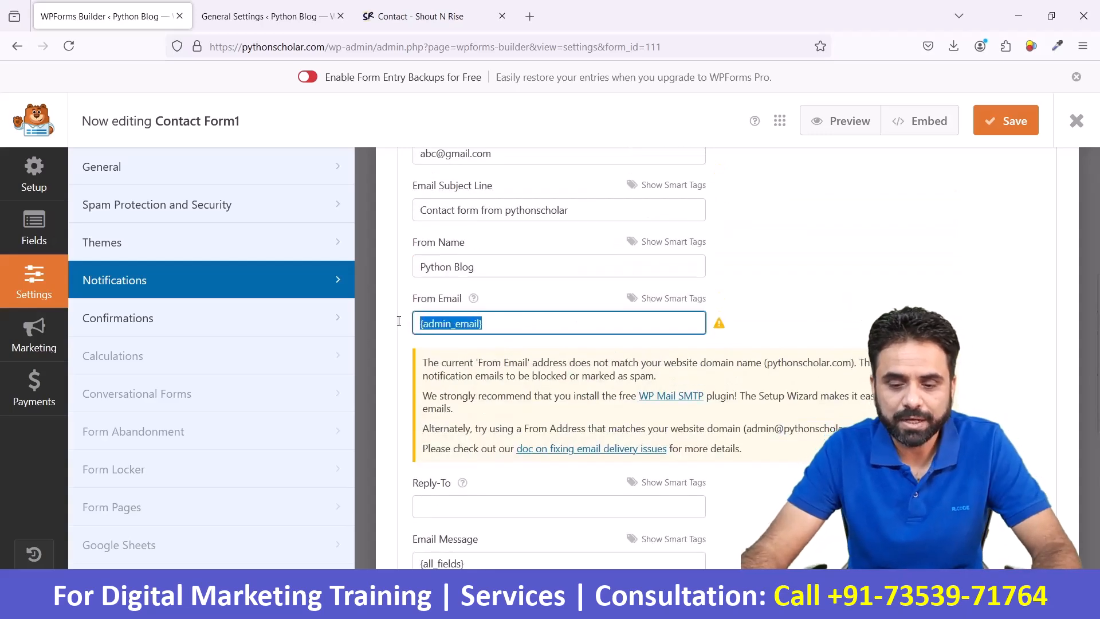
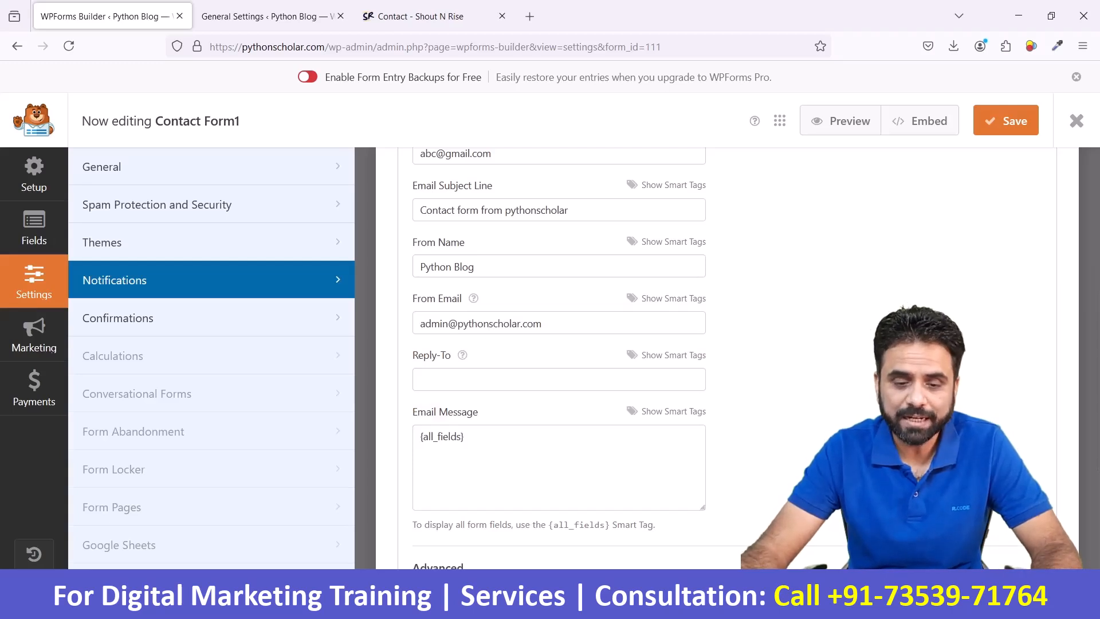
{"action": "triple_click", "coordinate": [569, 321]}
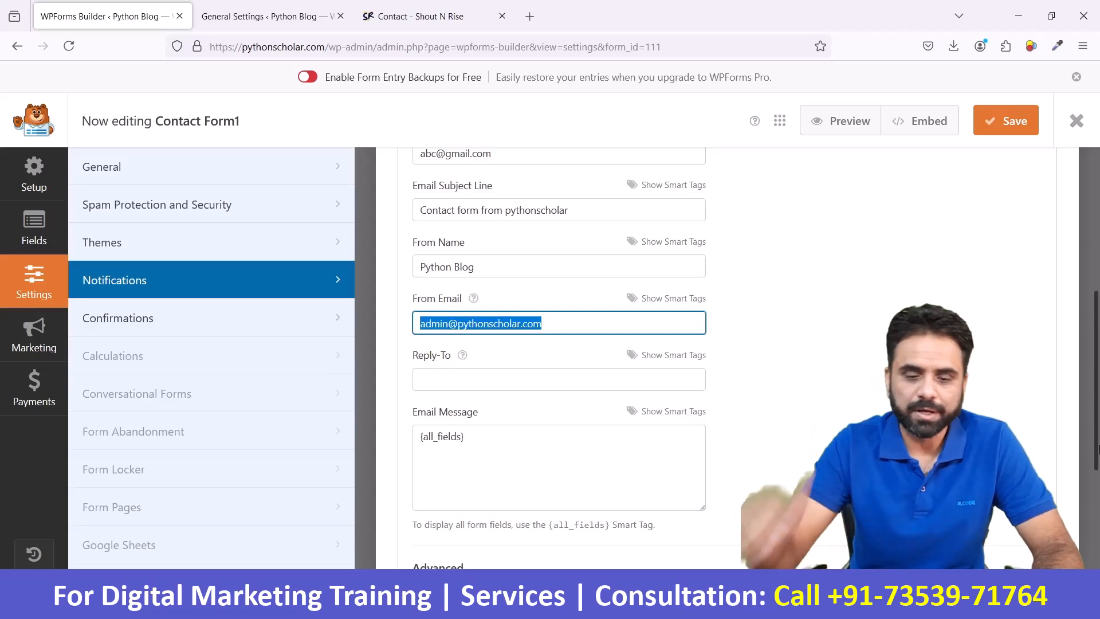
{"action": "left_click", "coordinate": [801, 452]}
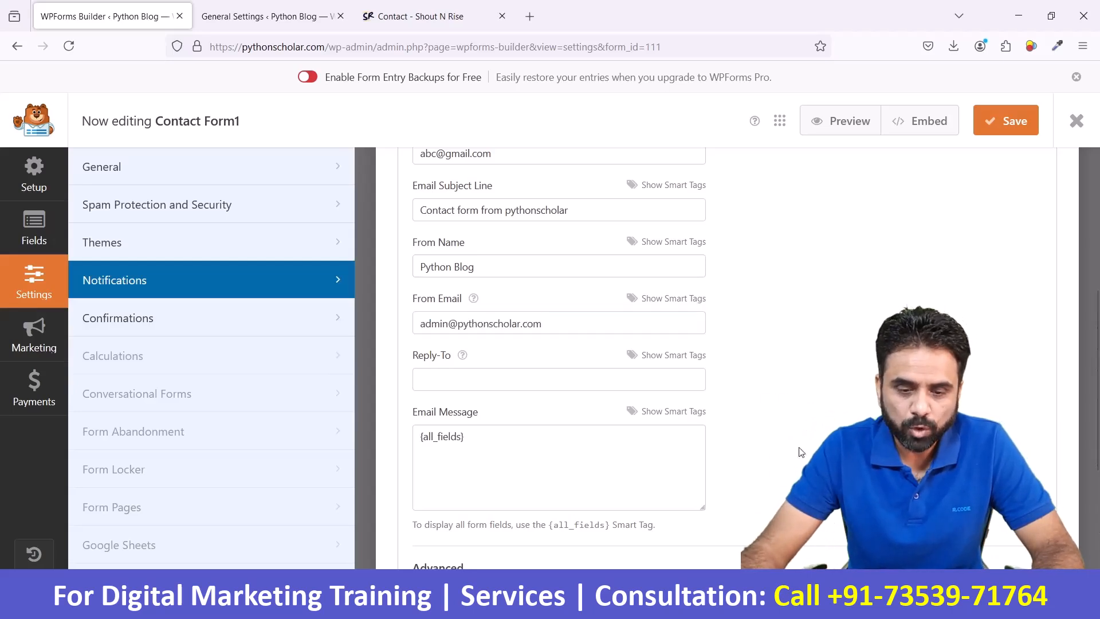
- Review the Reply-To and Email Message settings of the default notification
{"action": "left_click", "coordinate": [491, 383]}
{"action": "scroll", "coordinate": [638, 397], "scroll_direction": "down", "scroll_amount": 2}
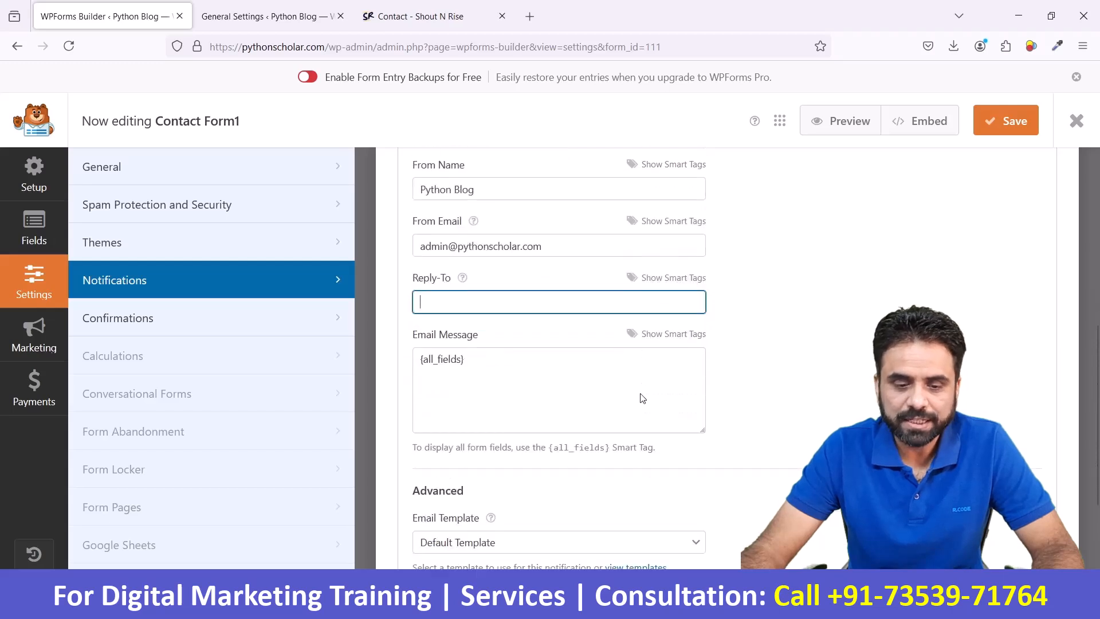
{"action": "scroll", "coordinate": [768, 385], "scroll_direction": "down", "scroll_amount": 2}
{"action": "left_click", "coordinate": [522, 289]}
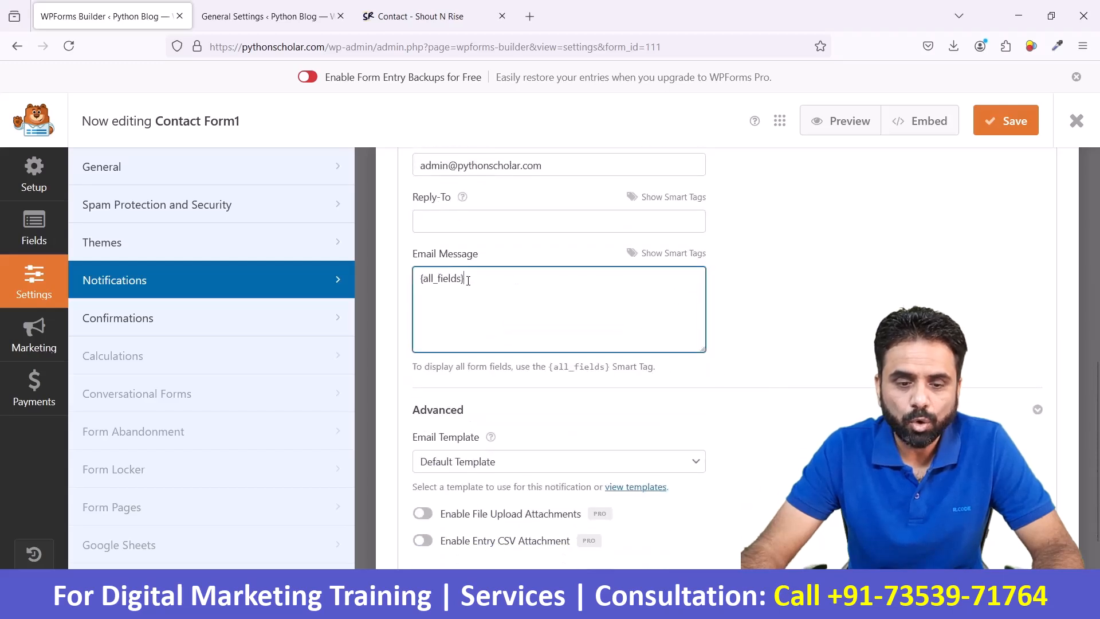
- Check the Email Message content of the default notification and look over its remaining settings
{"action": "key", "text": "ctrl+a"}
{"action": "left_click", "coordinate": [871, 289]}
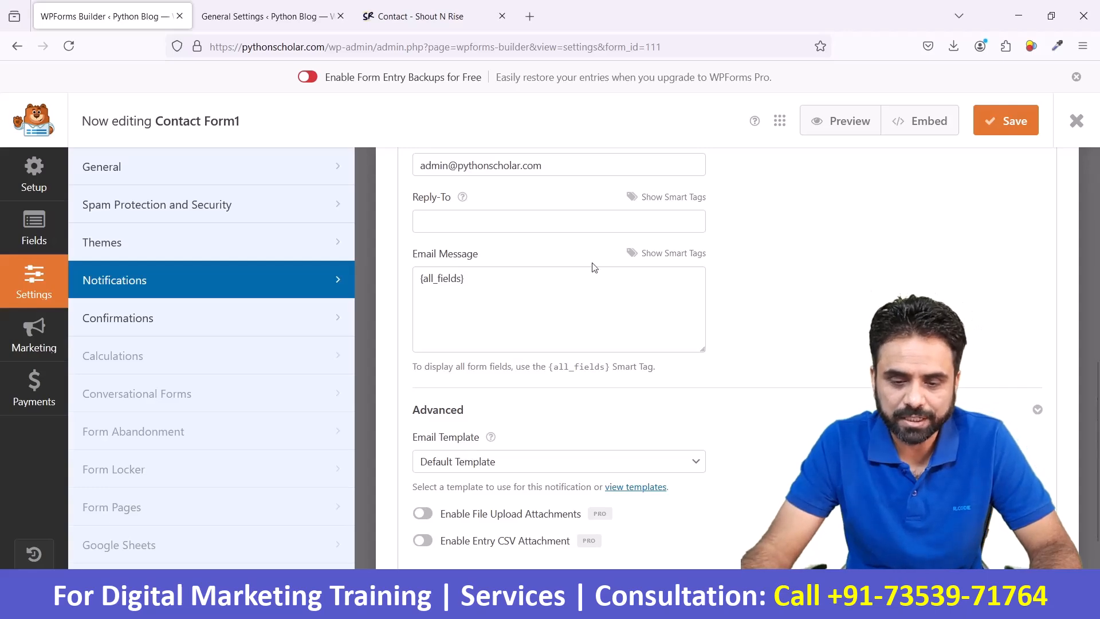
{"action": "scroll", "coordinate": [636, 424], "scroll_direction": "down", "scroll_amount": 3}
{"action": "scroll", "coordinate": [637, 425], "scroll_direction": "up", "scroll_amount": 8}
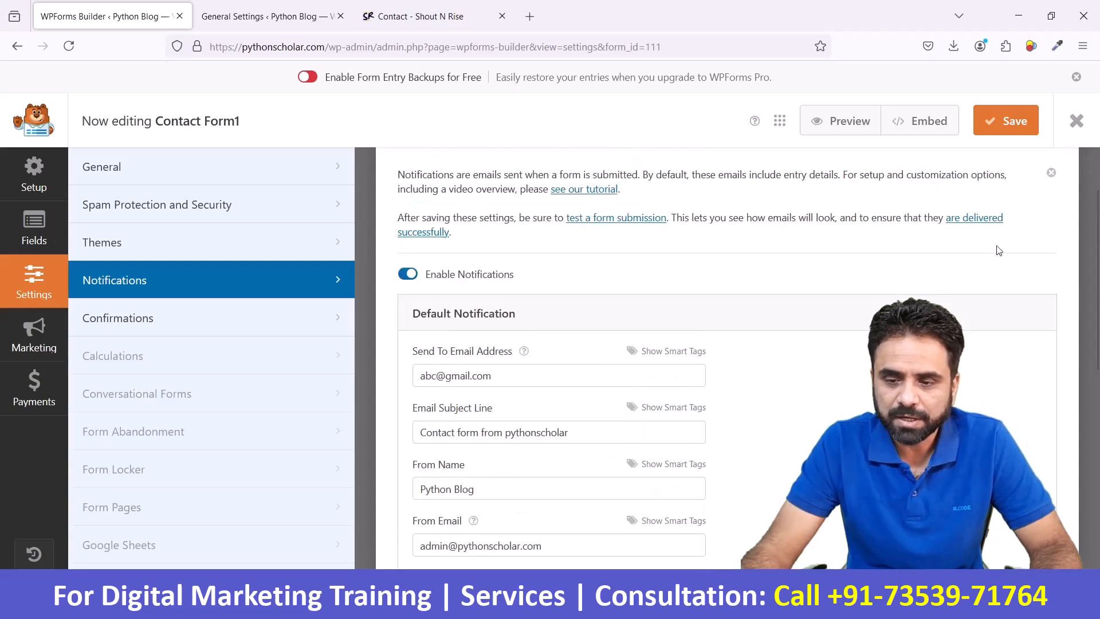
- Review the form's default confirmation, including its type, thank-you message and automatic scroll option
{"action": "left_click", "coordinate": [202, 316]}
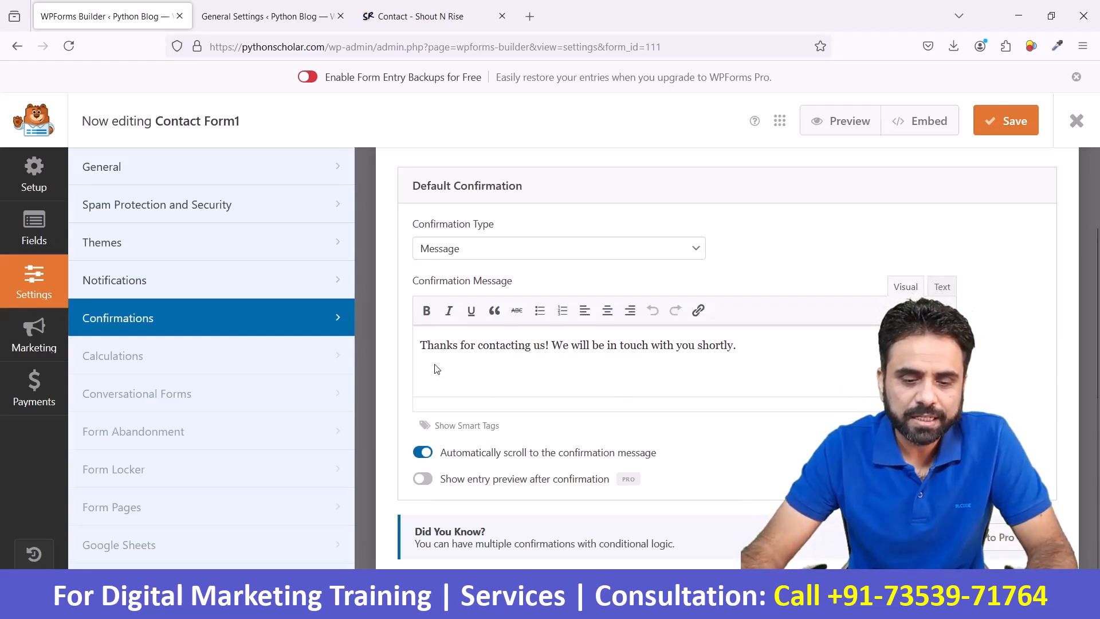
{"action": "left_click_drag", "start_coordinate": [440, 343], "coordinate": [775, 351]}
{"action": "left_click", "coordinate": [775, 350]}
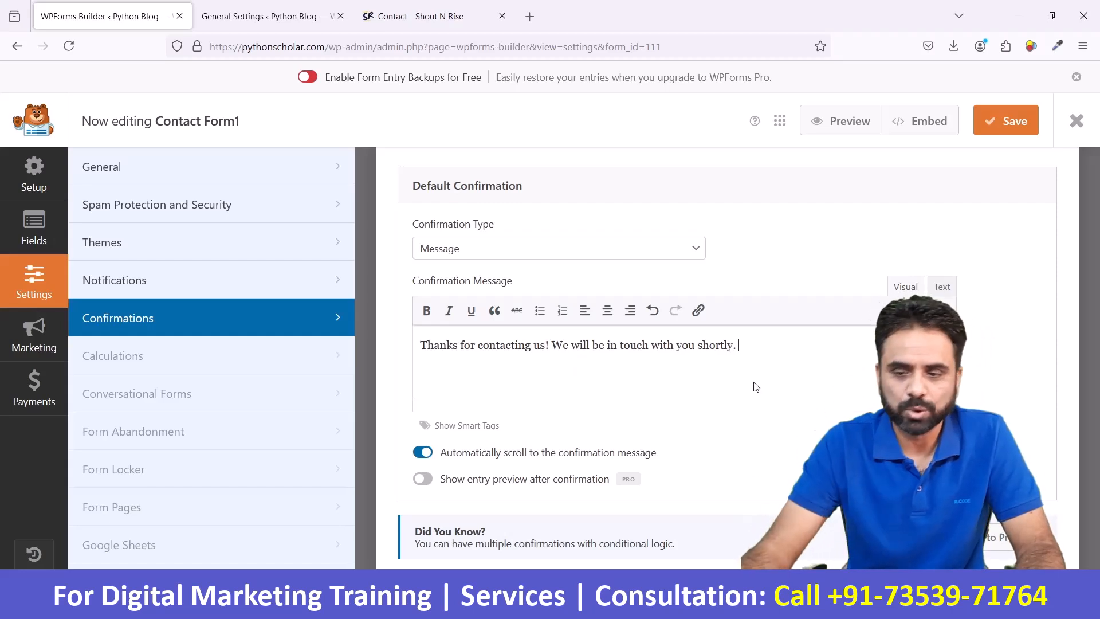
{"action": "scroll", "coordinate": [755, 386], "scroll_direction": "up", "scroll_amount": 2}
{"action": "scroll", "coordinate": [756, 387], "scroll_direction": "down", "scroll_amount": 2}
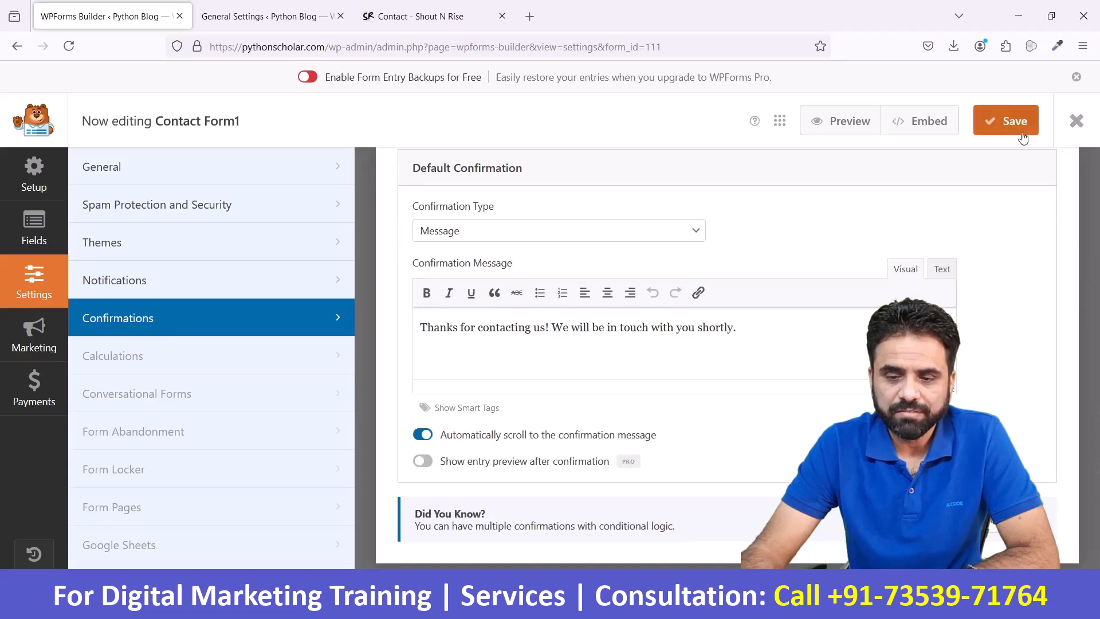
- Close the form builder and copy the shortcode of Contact Form1 from the forms overview
{"action": "left_click", "coordinate": [1077, 120]}
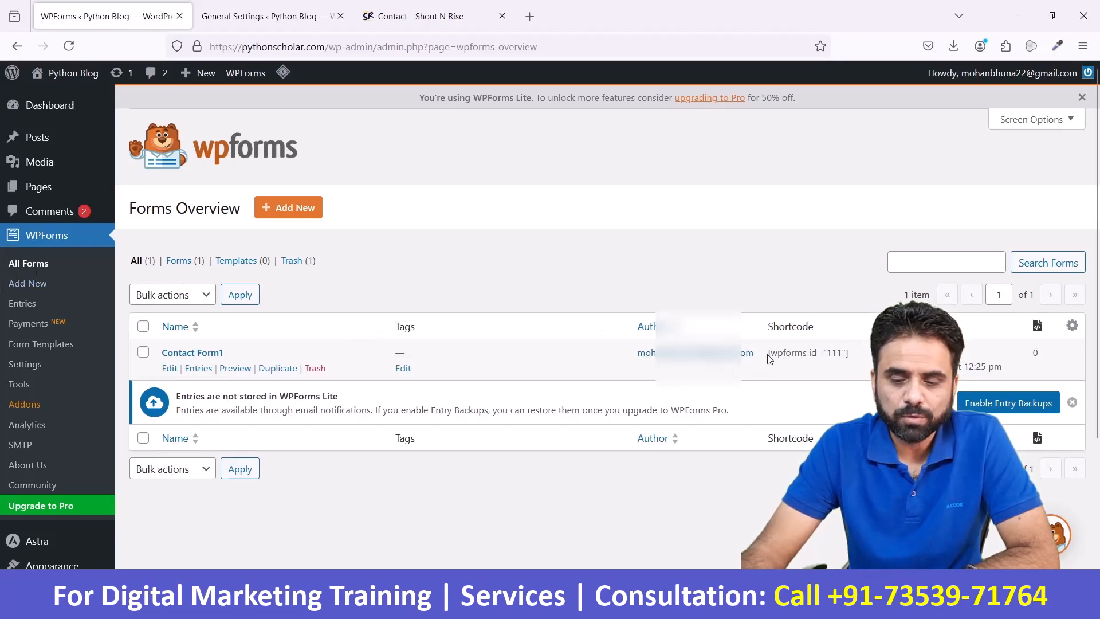
{"action": "left_click_drag", "start_coordinate": [769, 352], "coordinate": [852, 357]}
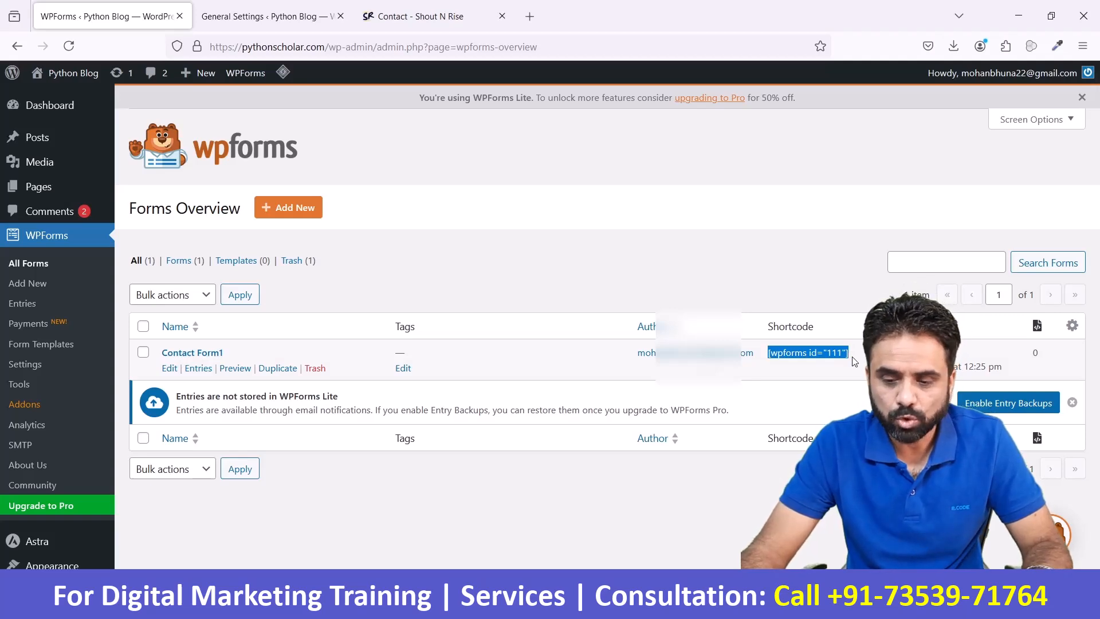
- From the site's list of pages, open the Contact Us page for editing in a new browser tab
{"action": "left_click", "coordinate": [295, 17]}
{"action": "mouse_move", "coordinate": [69, 187]}
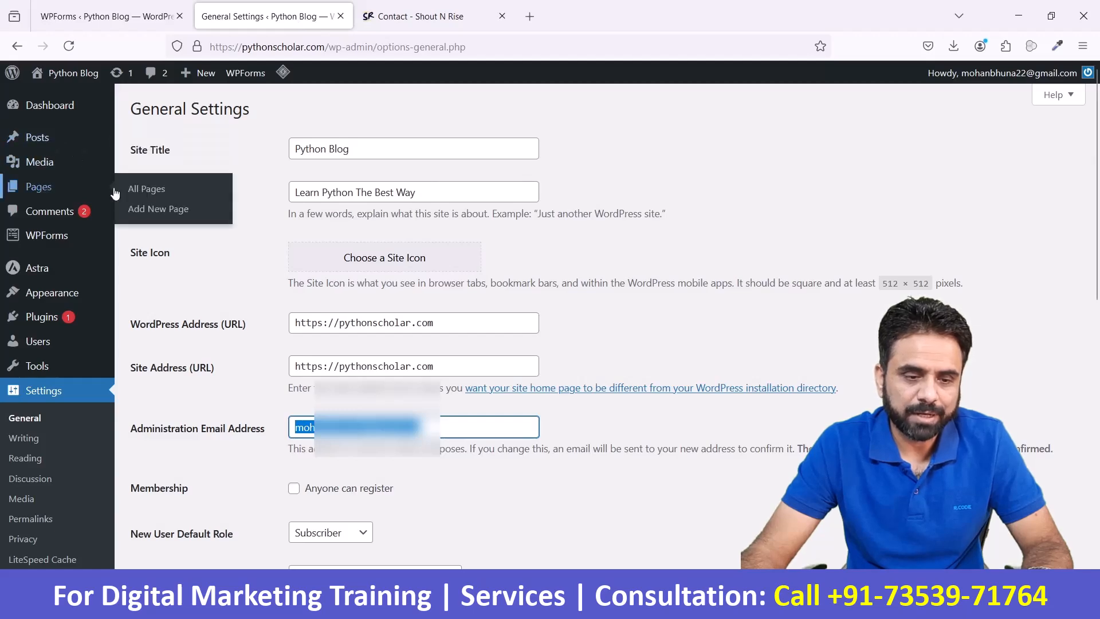
{"action": "left_click", "coordinate": [144, 187]}
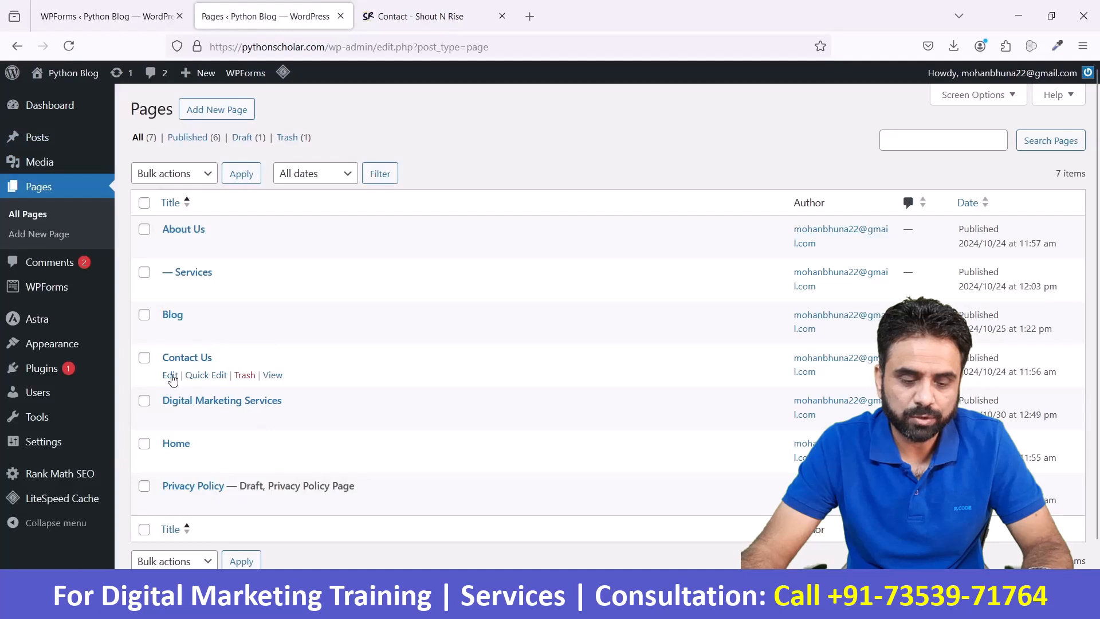
{"action": "right_click", "coordinate": [178, 384]}
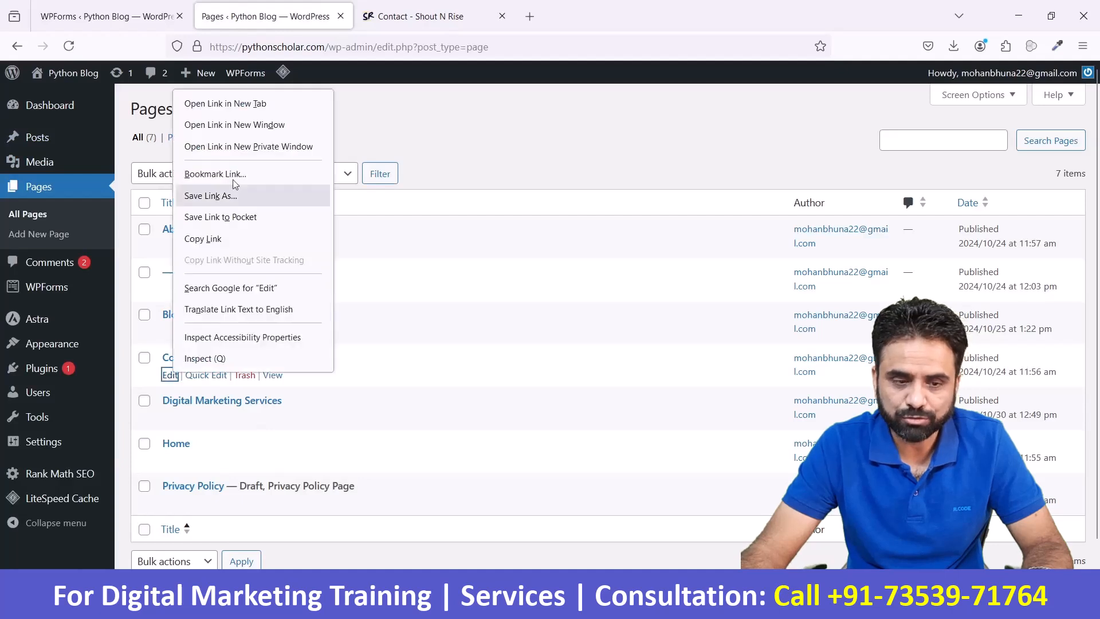
{"action": "left_click", "coordinate": [247, 103]}
{"action": "left_click", "coordinate": [401, 16]}
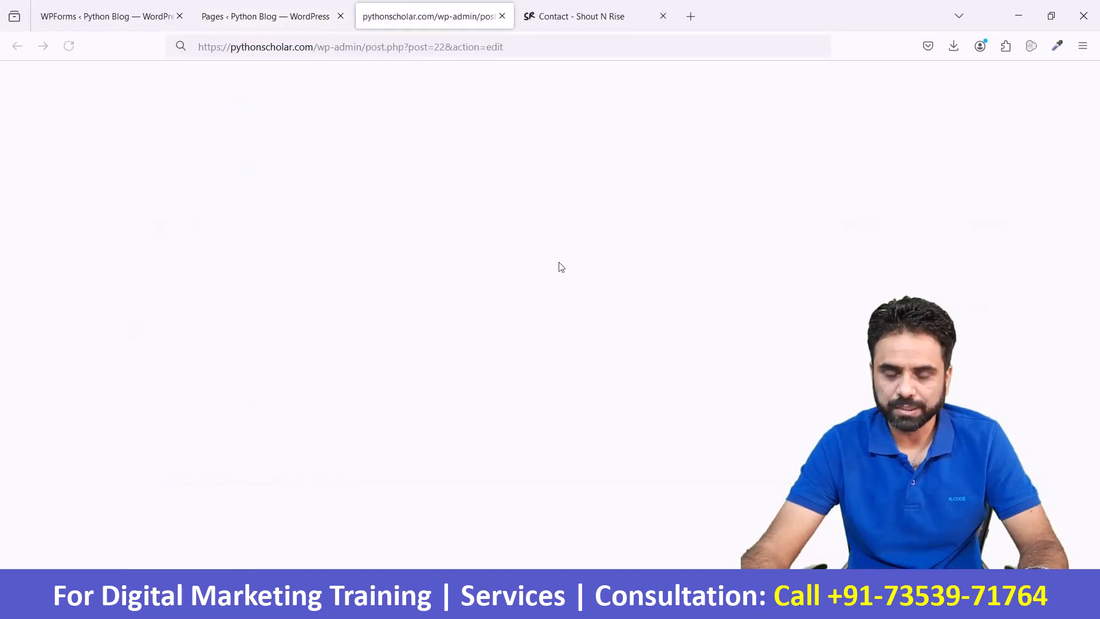
- Add a Shortcode block containing [wpforms id="111"] to the Contact Us page and save the page
{"action": "left_click", "coordinate": [318, 244]}
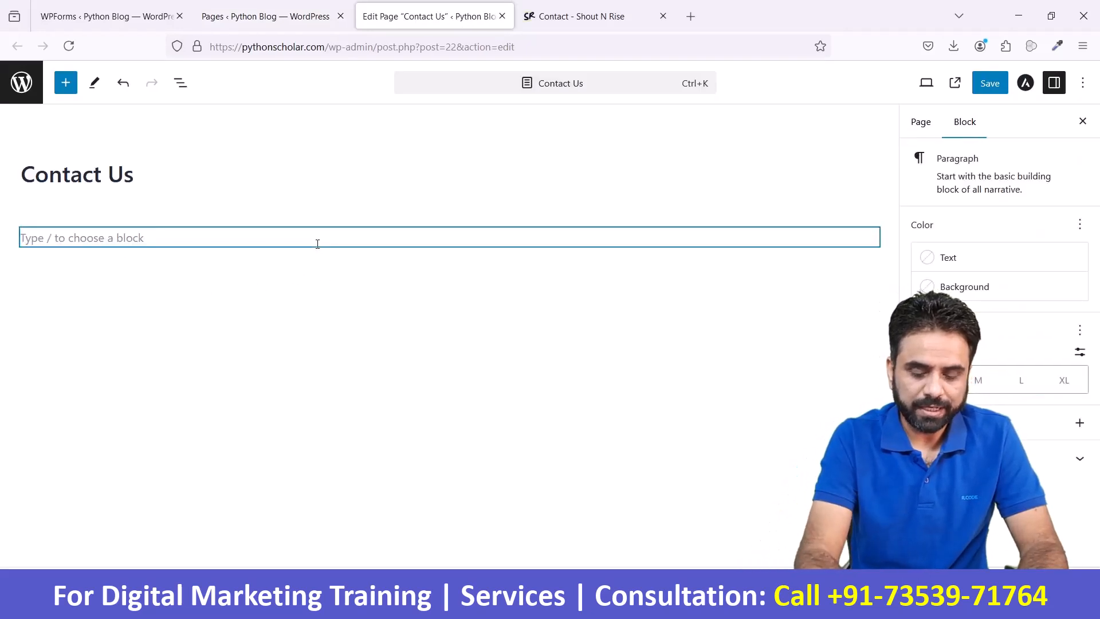
{"action": "type", "text": "/short"}
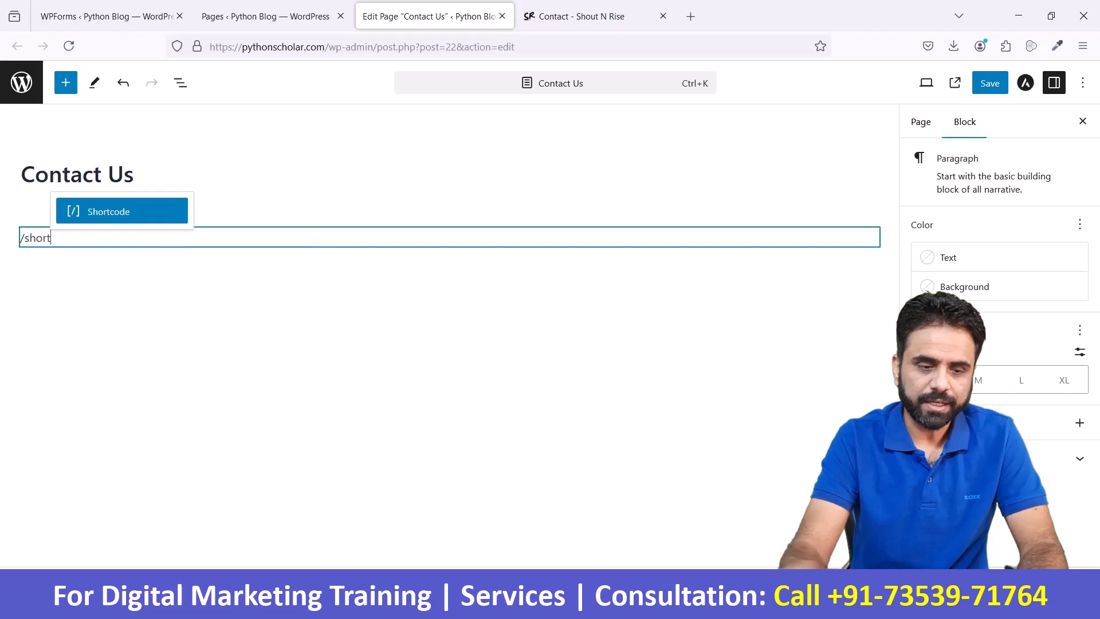
{"action": "key", "text": "Return"}
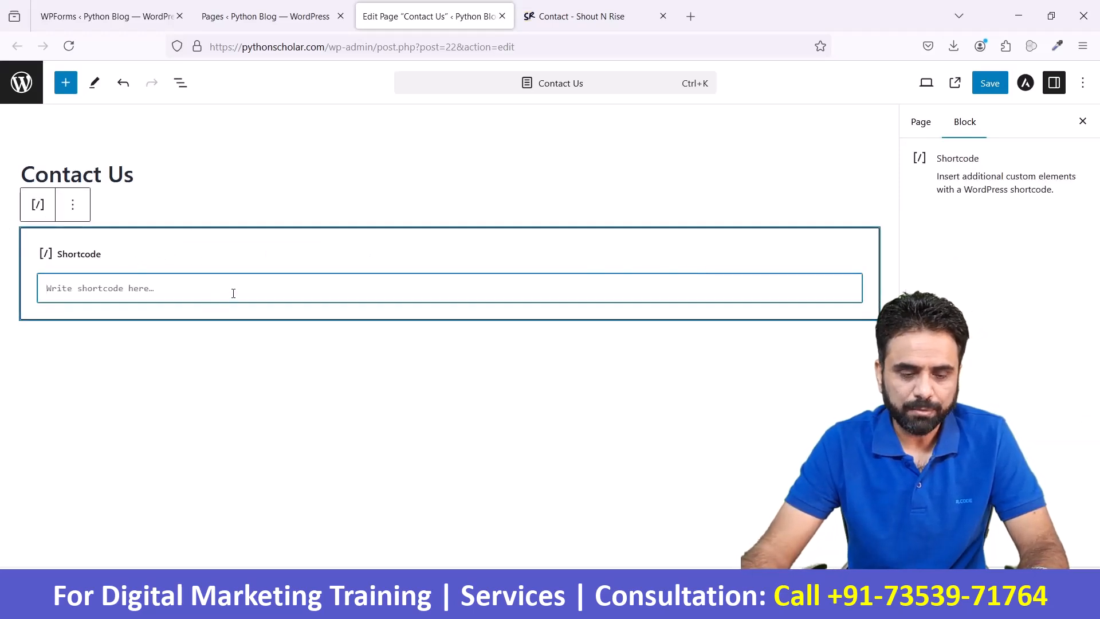
{"action": "left_click", "coordinate": [987, 85]}
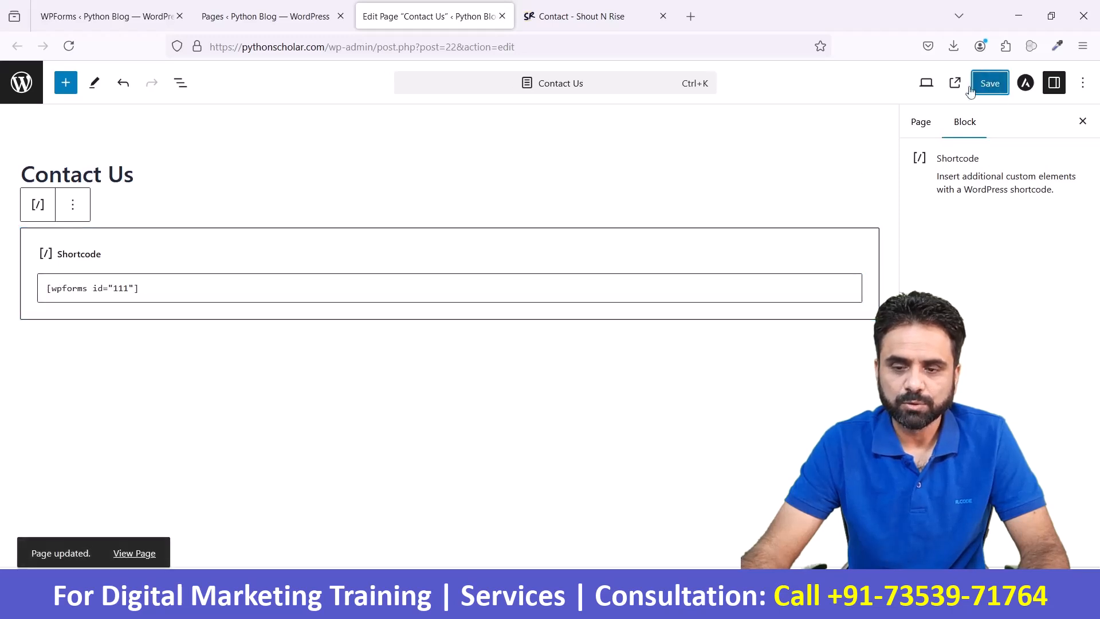
- View the published Contact Us page and check the embedded contact form
{"action": "left_click", "coordinate": [940, 82]}
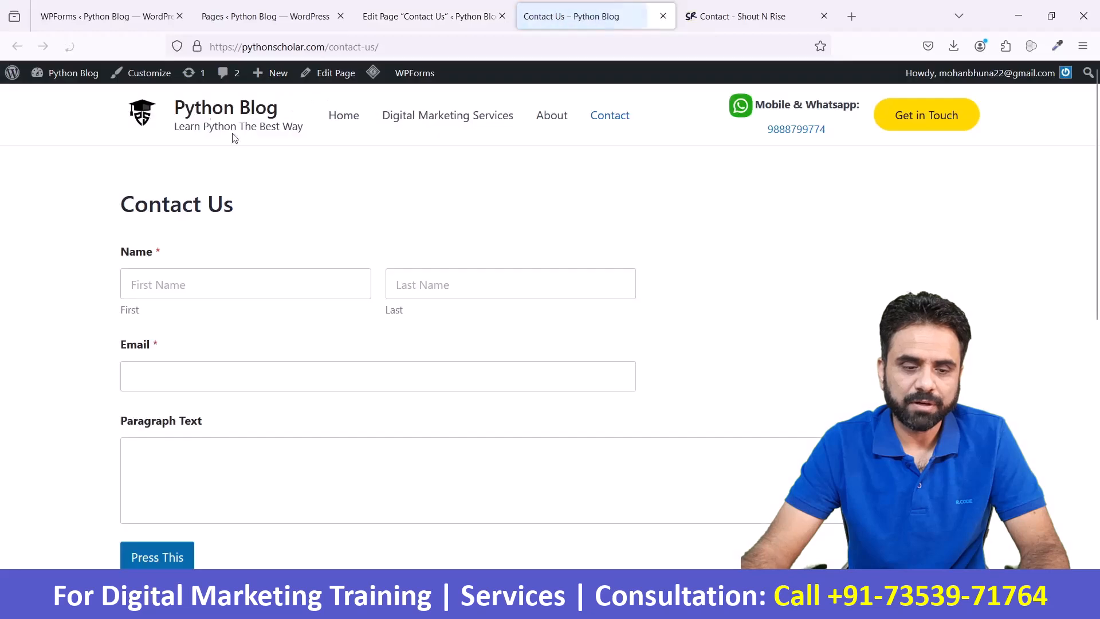
{"action": "scroll", "coordinate": [316, 378], "scroll_direction": "down", "scroll_amount": 5}
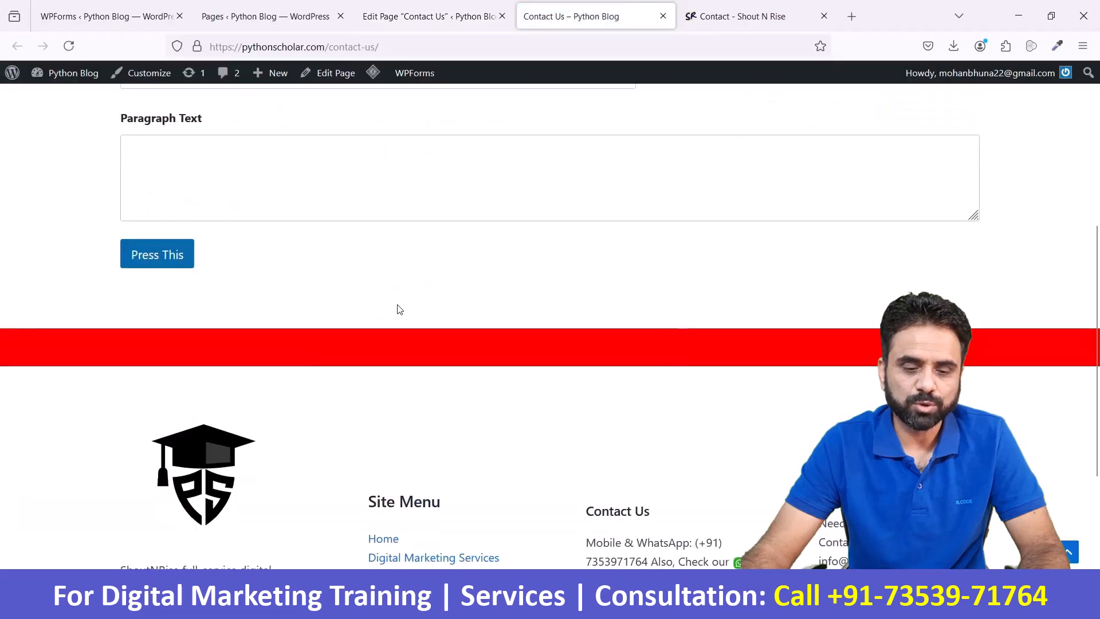
{"action": "scroll", "coordinate": [344, 327], "scroll_direction": "up", "scroll_amount": 5}
- Insert a WPForms block below the shortcode on the Contact Us page, select Contact Form1, and inspect its preview
{"action": "key", "text": "ctrl+shift+Tab"}
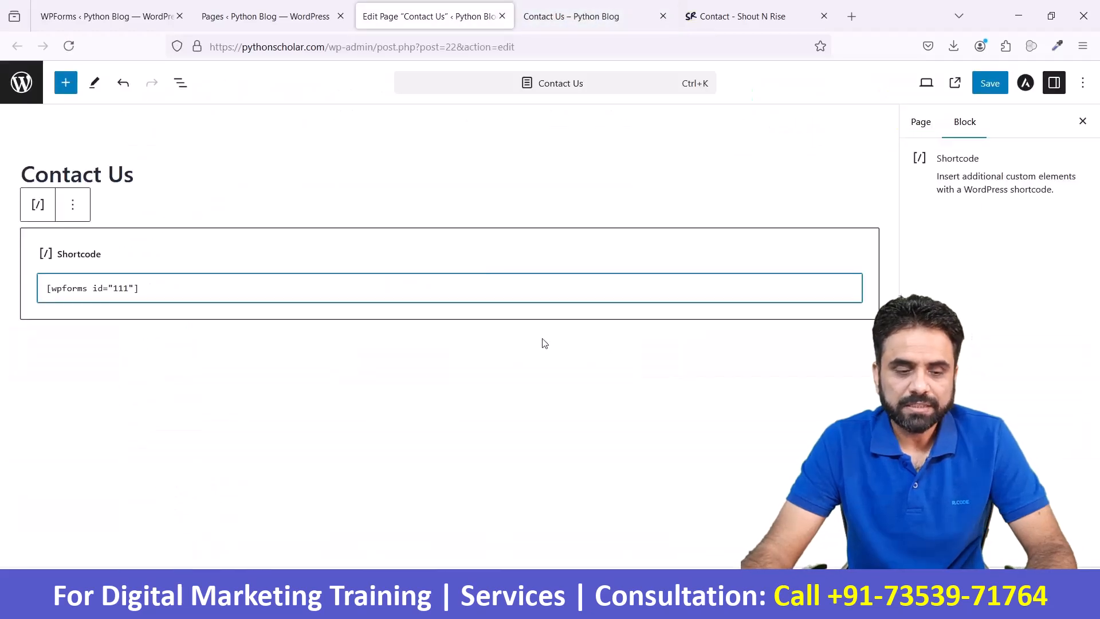
{"action": "left_click", "coordinate": [337, 337]}
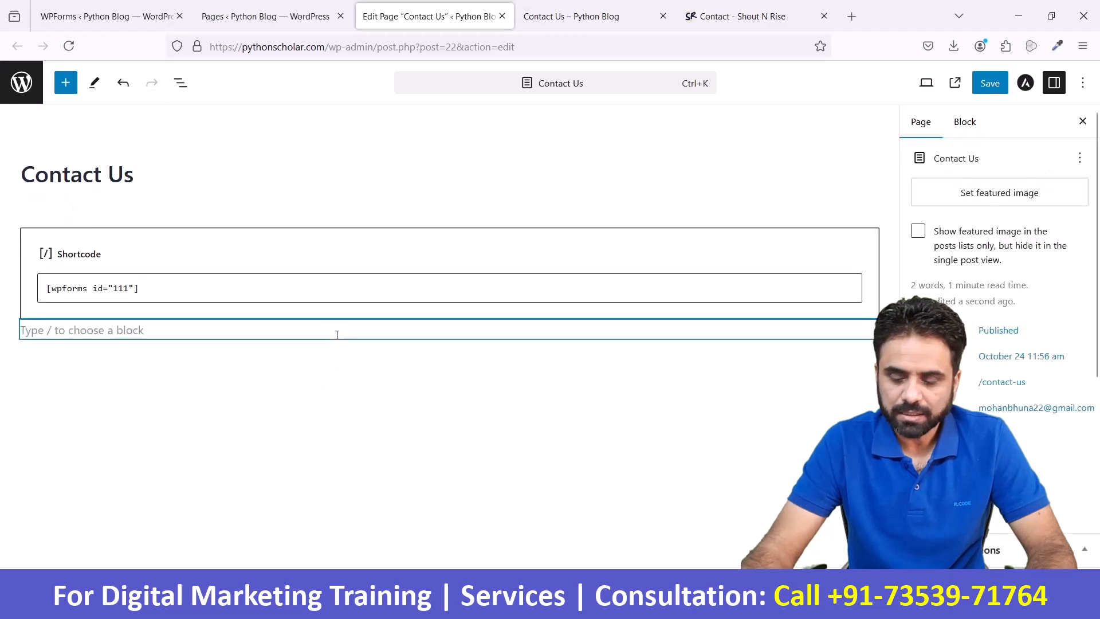
{"action": "left_click", "coordinate": [337, 335]}
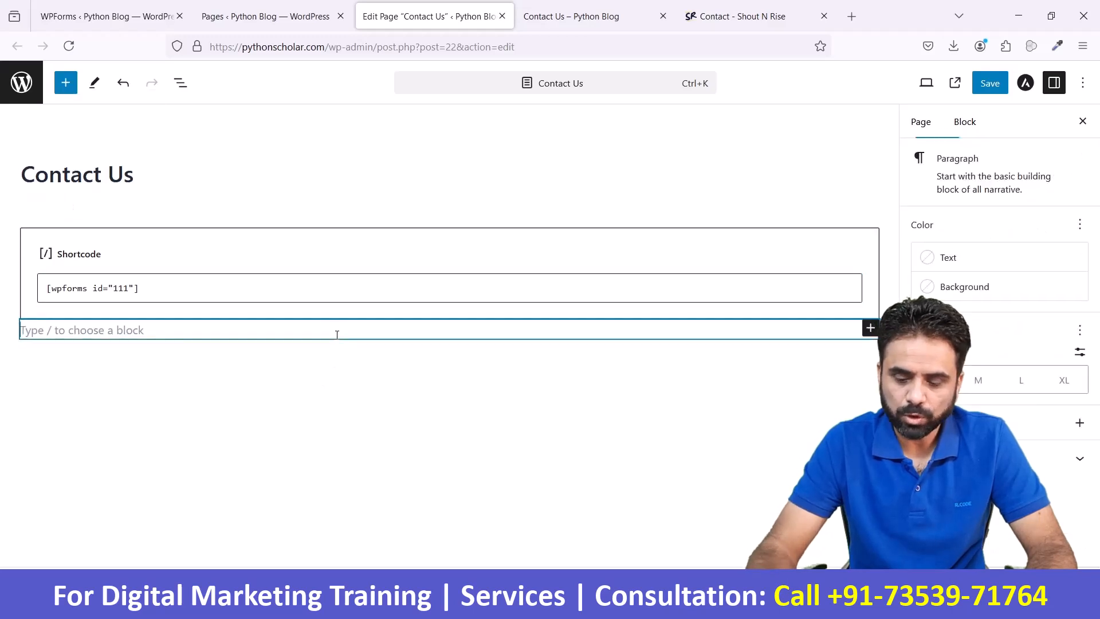
{"action": "type", "text": "/"}
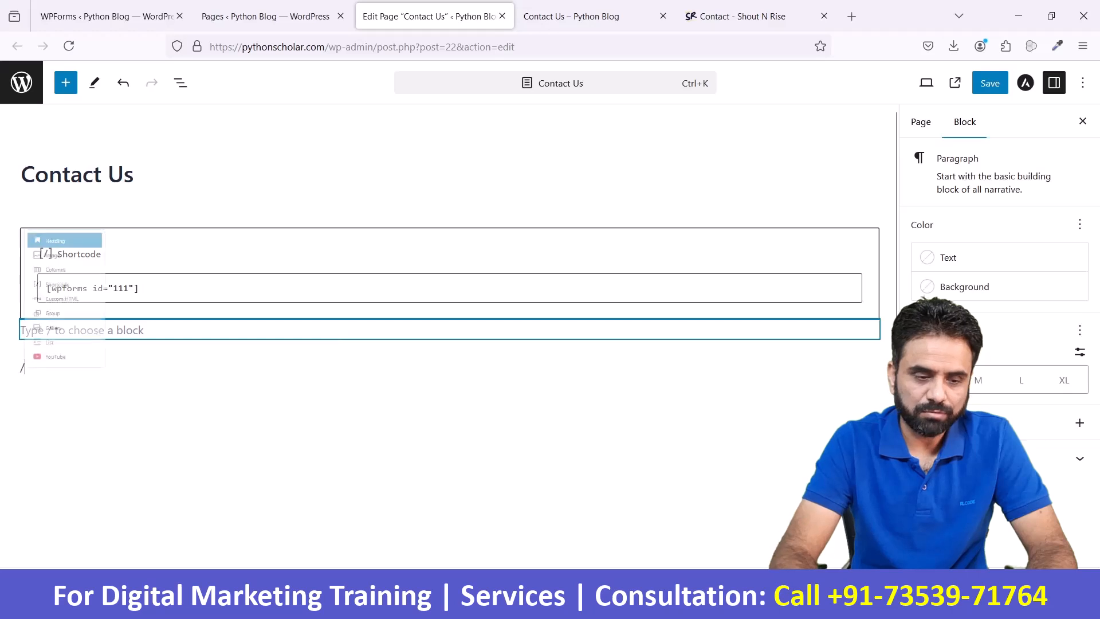
{"action": "type", "text": "wp"}
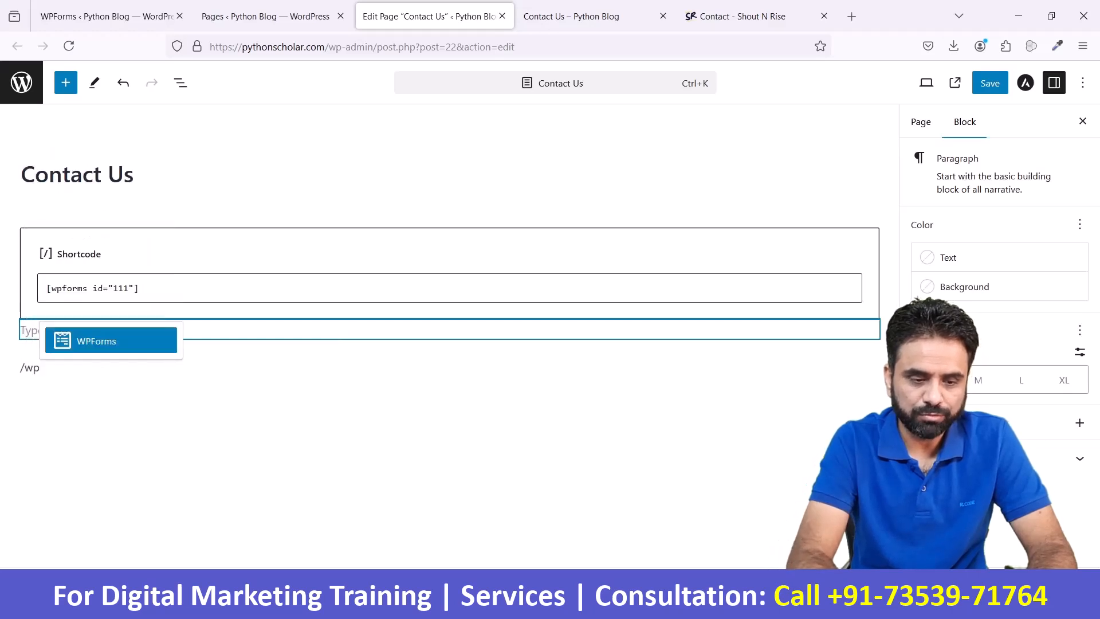
{"action": "left_click", "coordinate": [119, 347]}
{"action": "left_click", "coordinate": [441, 472]}
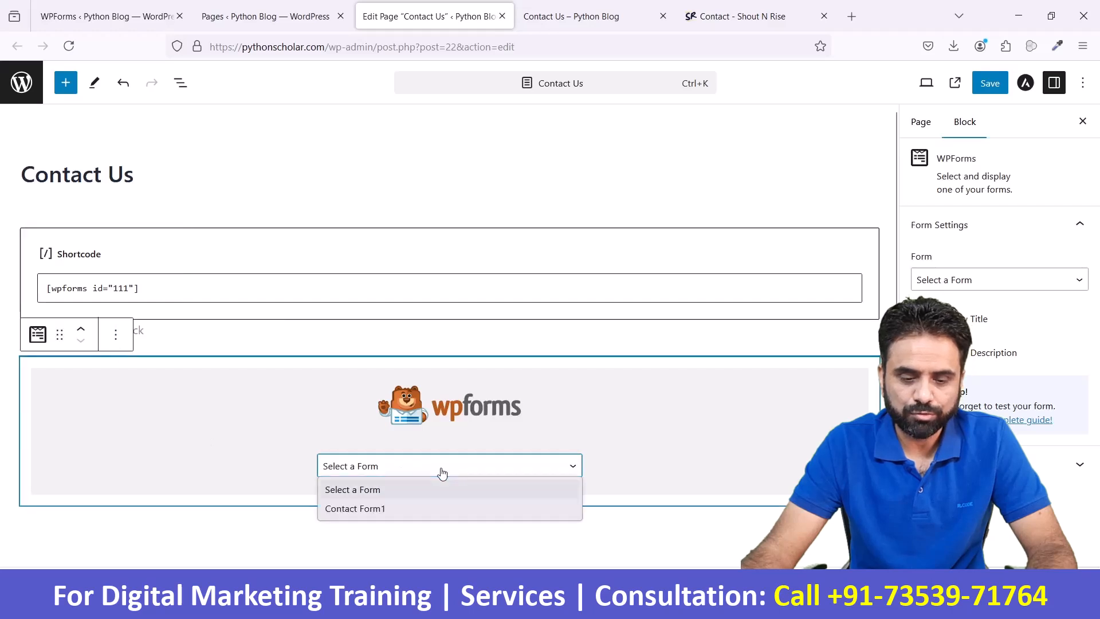
{"action": "left_click", "coordinate": [420, 511]}
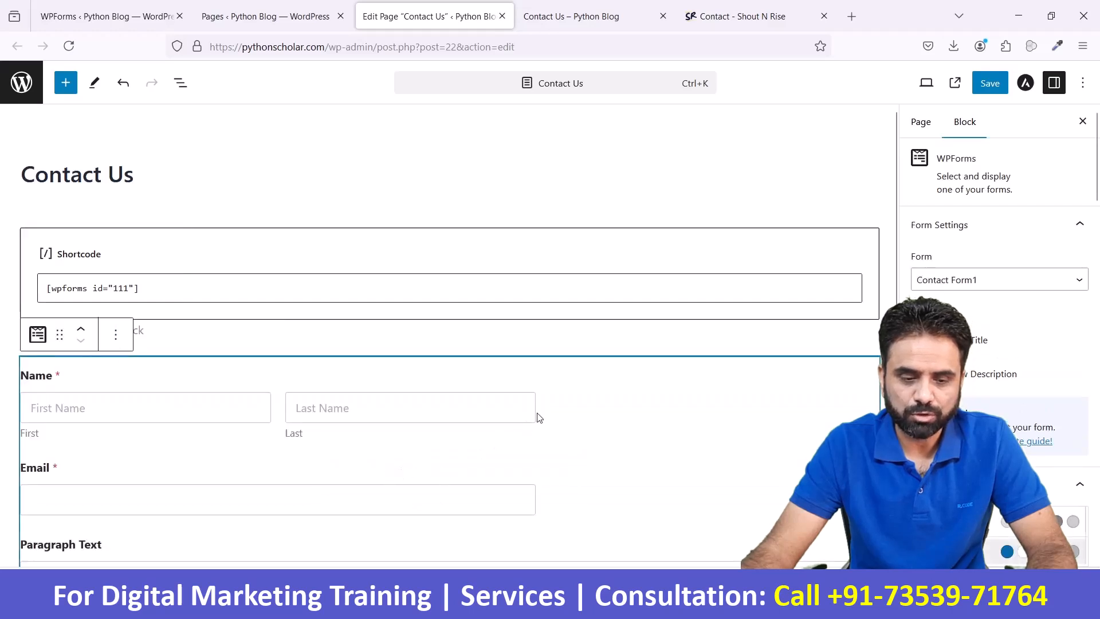
{"action": "scroll", "coordinate": [538, 418], "scroll_direction": "down", "scroll_amount": 2}
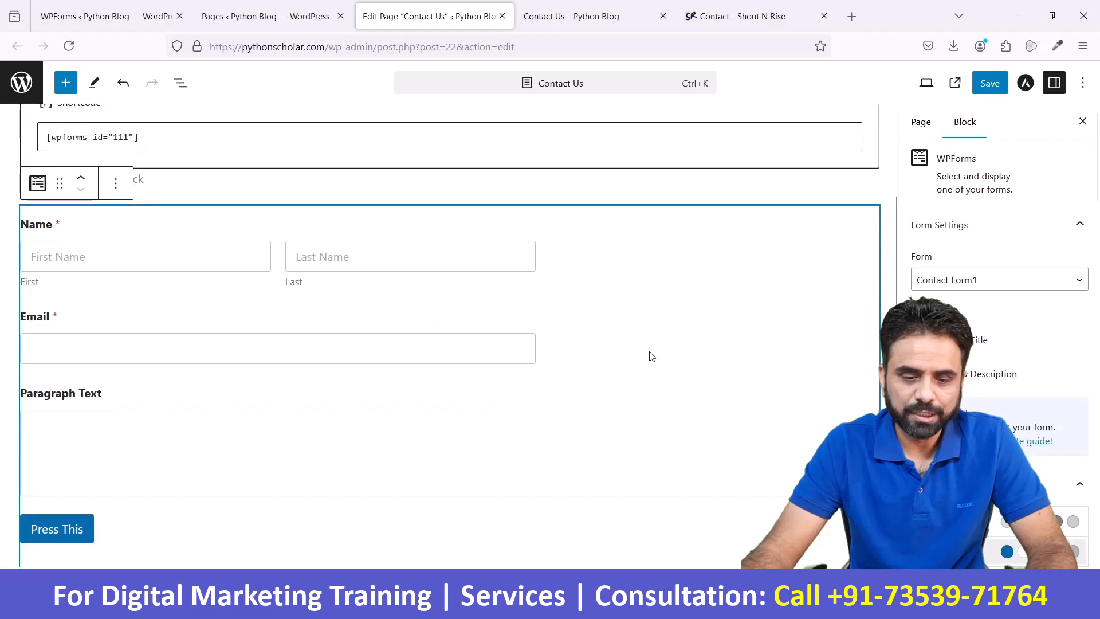
{"action": "scroll", "coordinate": [652, 356], "scroll_direction": "down", "scroll_amount": 1}
{"action": "scroll", "coordinate": [652, 356], "scroll_direction": "up", "scroll_amount": 1}
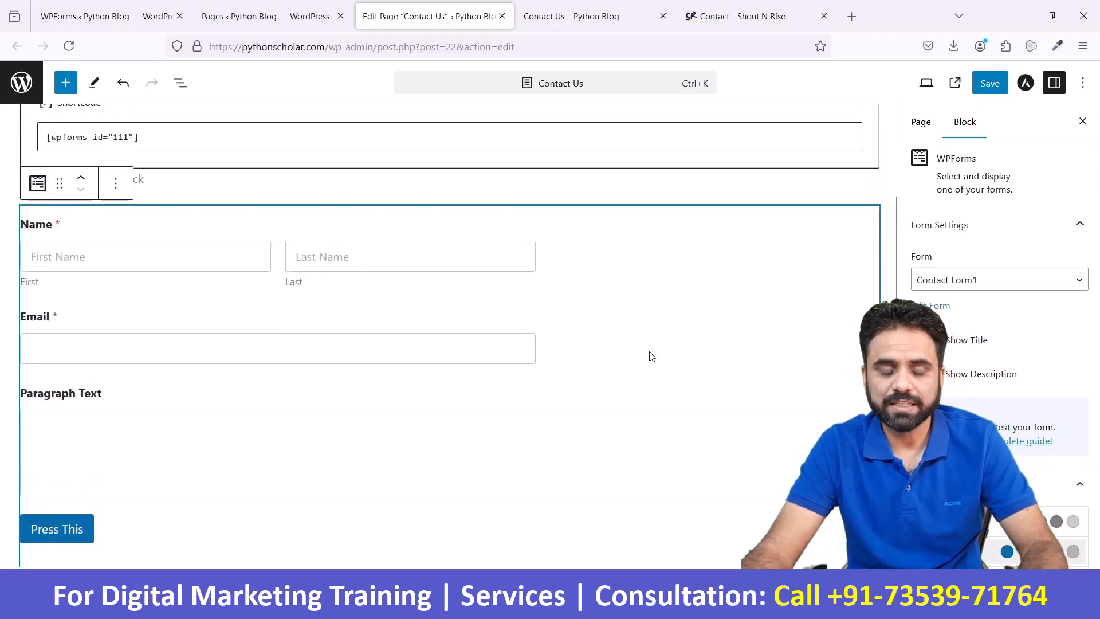
{"action": "scroll", "coordinate": [272, 340], "scroll_direction": "up", "scroll_amount": 1}
{"action": "scroll", "coordinate": [272, 340], "scroll_direction": "up", "scroll_amount": 1}
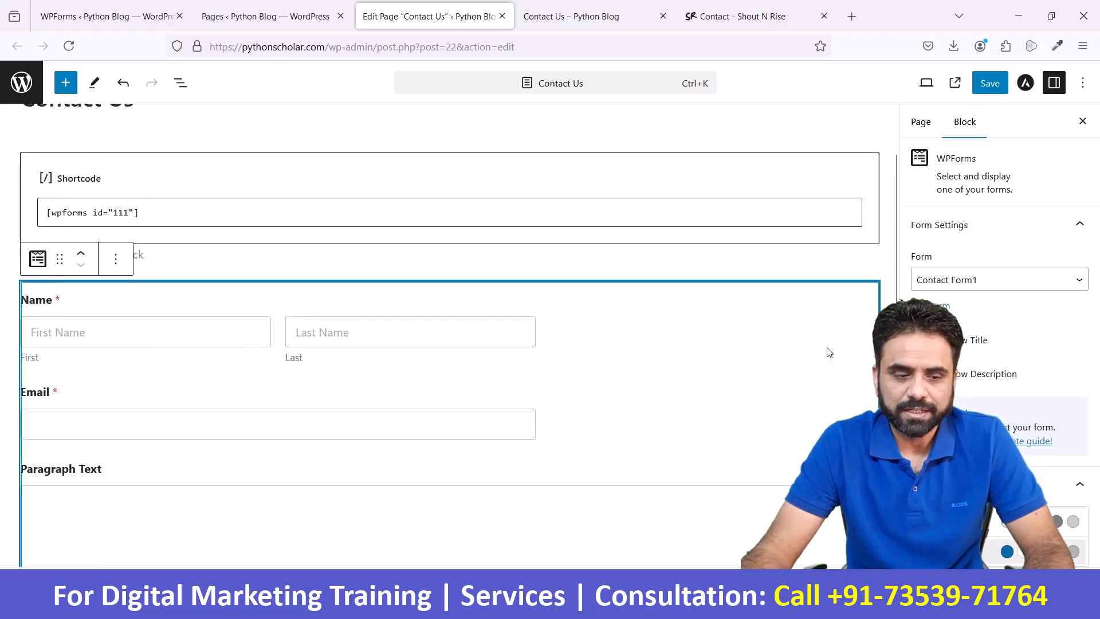
- Delete the WPForms block from the Contact Us page and save the page
{"action": "left_click", "coordinate": [116, 259]}
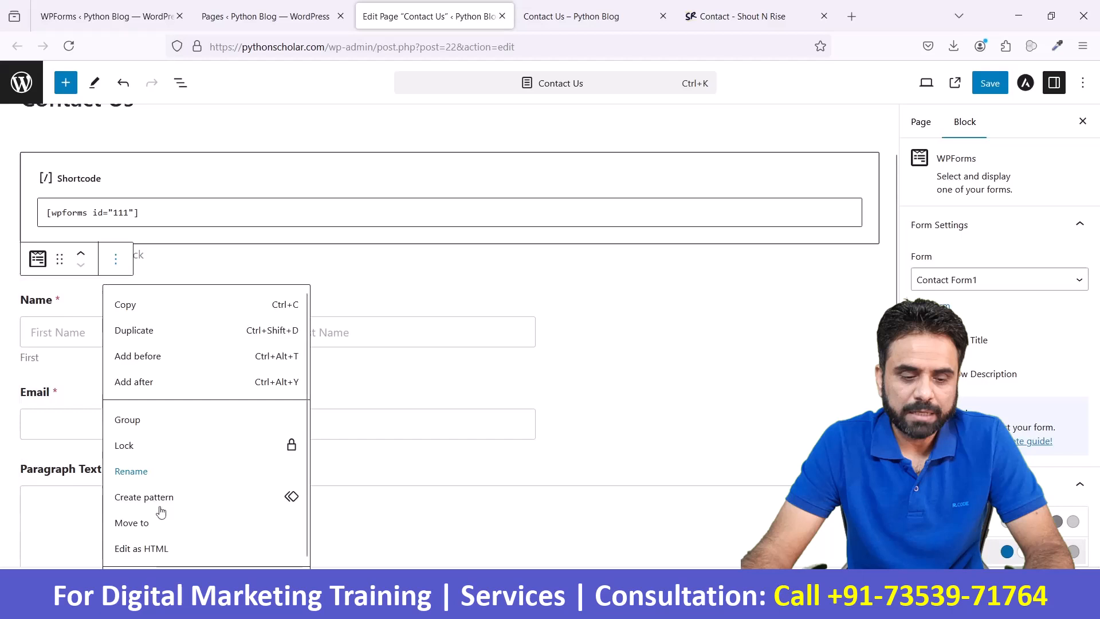
{"action": "scroll", "coordinate": [150, 554], "scroll_direction": "down", "scroll_amount": 1}
{"action": "left_click", "coordinate": [142, 561]}
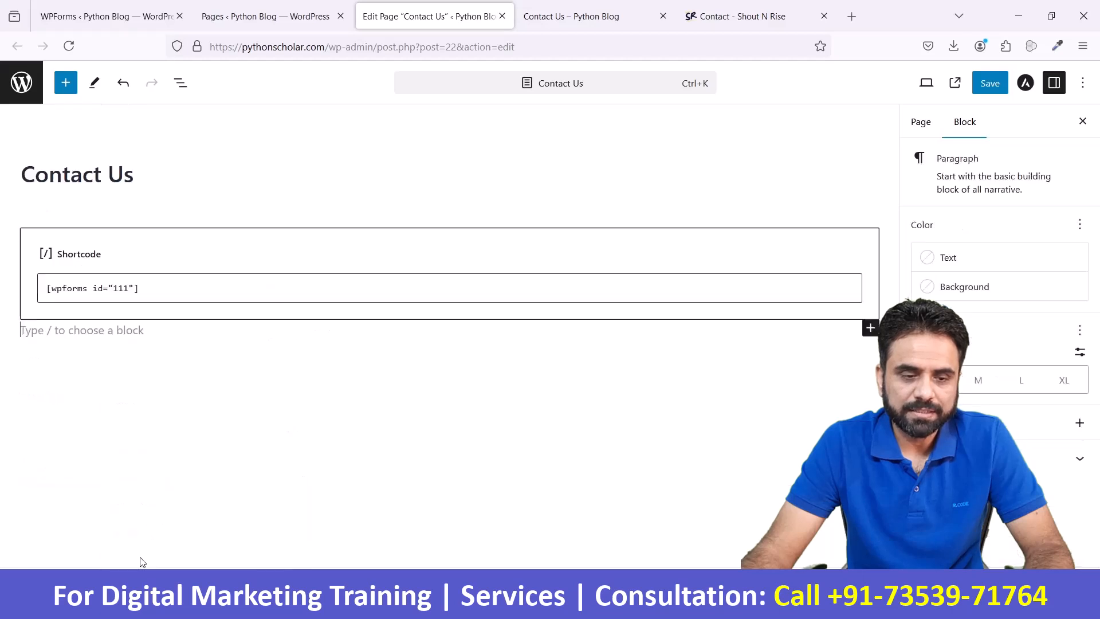
{"action": "left_click", "coordinate": [1001, 87]}
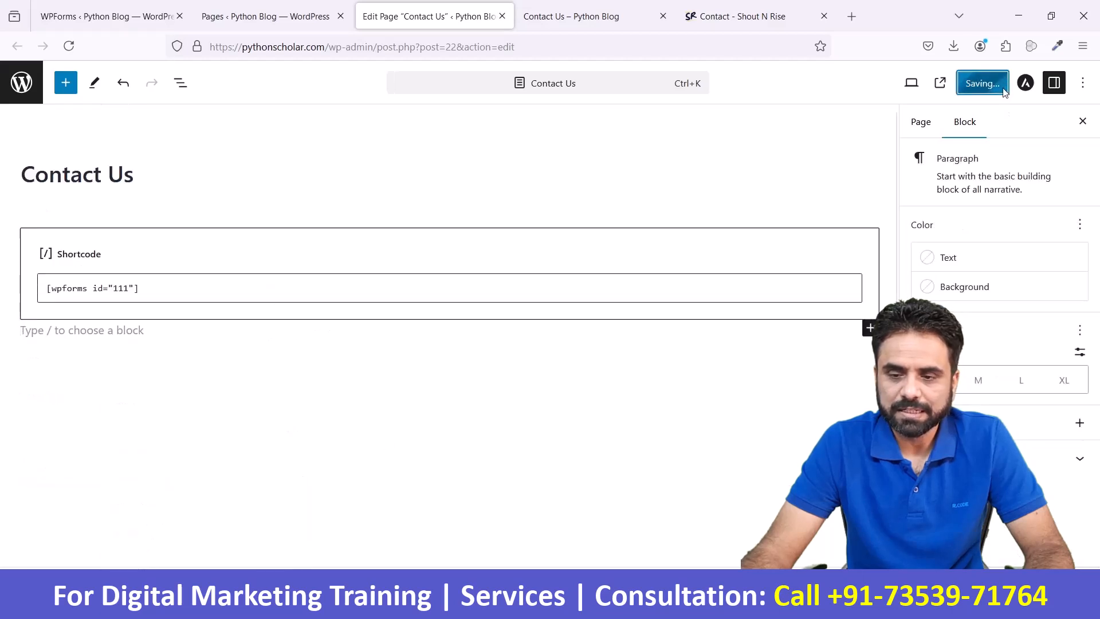
- Compare the published Contact Us page with the Shout N Rise contact page's layout and feedback form
{"action": "left_click", "coordinate": [607, 9]}
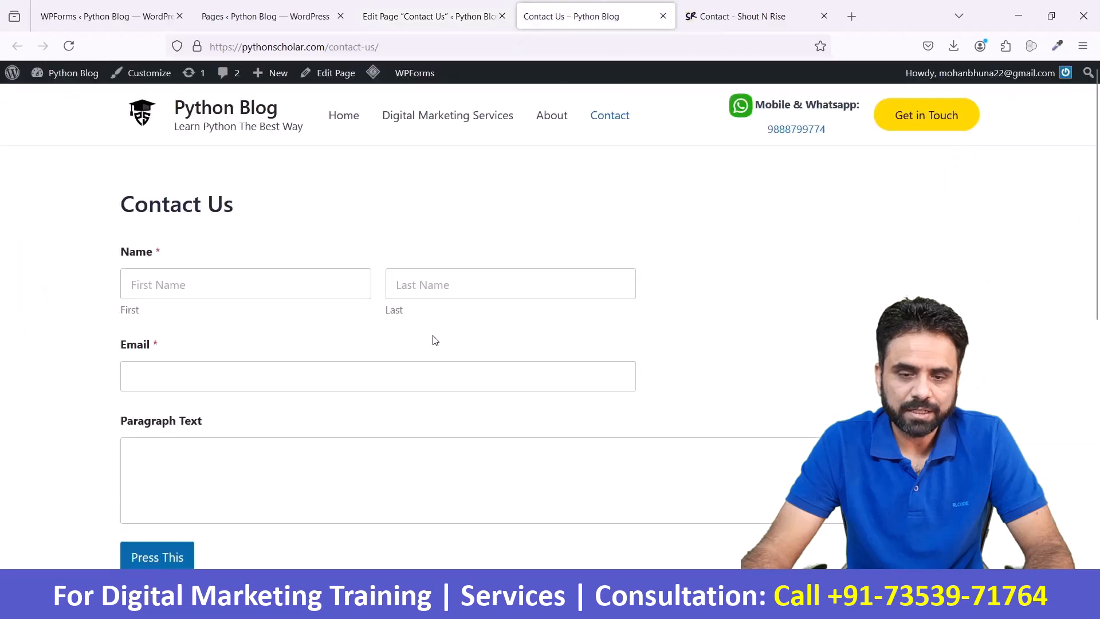
{"action": "left_click", "coordinate": [725, 18]}
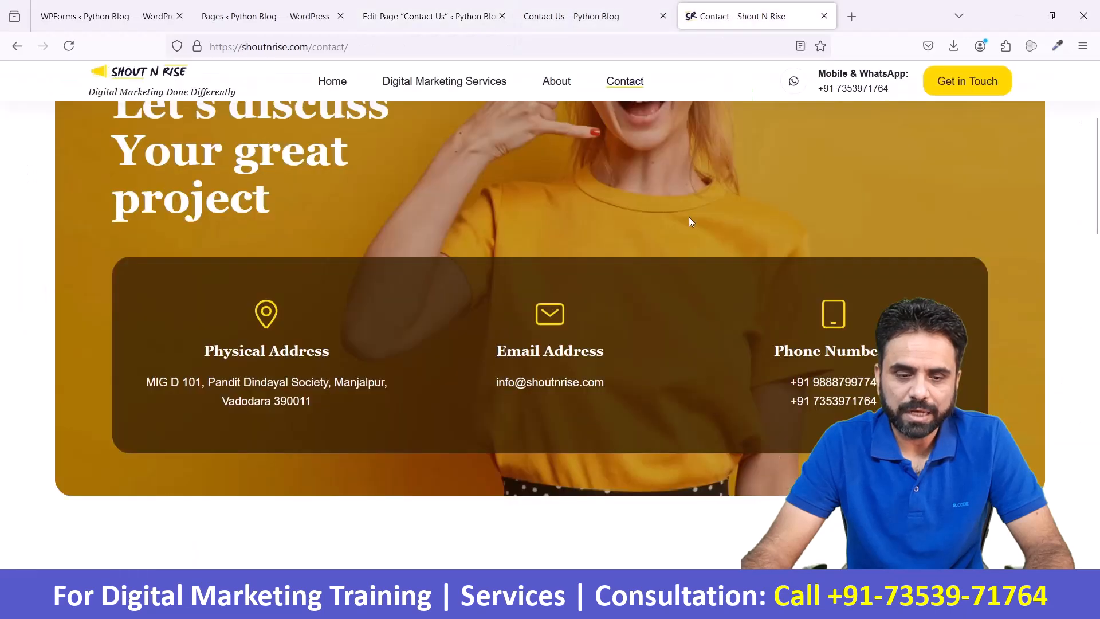
{"action": "scroll", "coordinate": [703, 267], "scroll_direction": "down", "scroll_amount": 8}
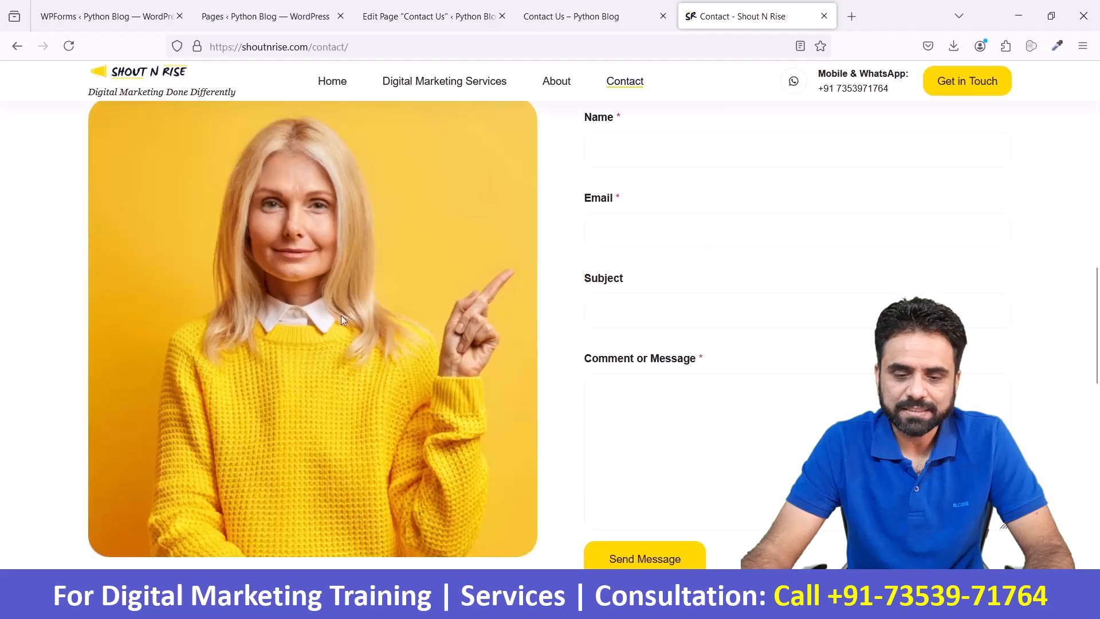
{"action": "scroll", "coordinate": [616, 381], "scroll_direction": "up", "scroll_amount": 3}
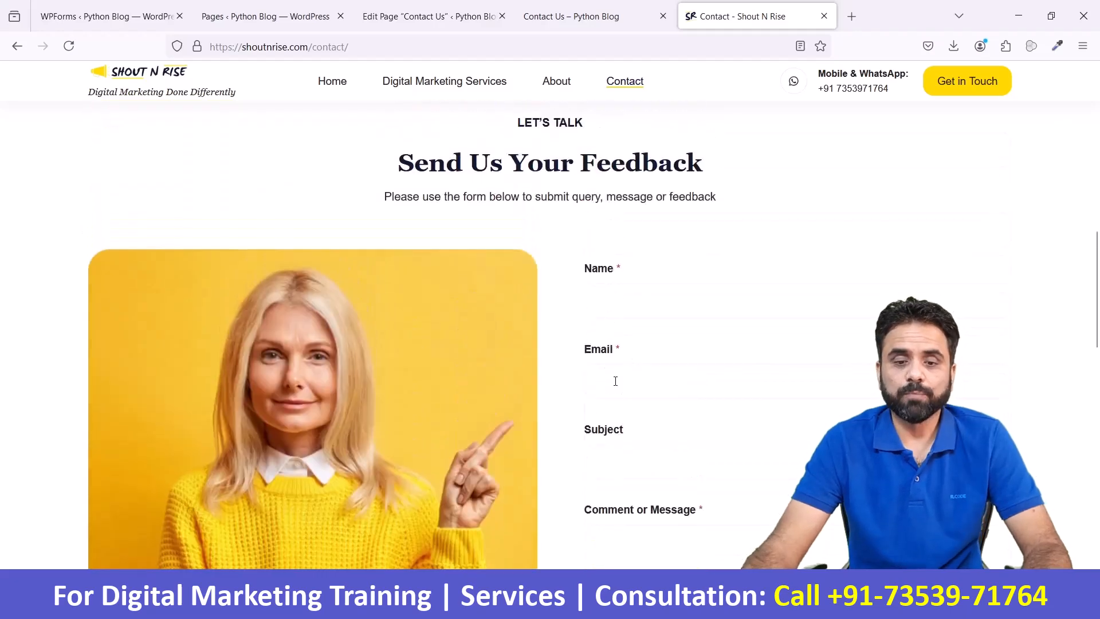
{"action": "scroll", "coordinate": [614, 381], "scroll_direction": "up", "scroll_amount": 2}
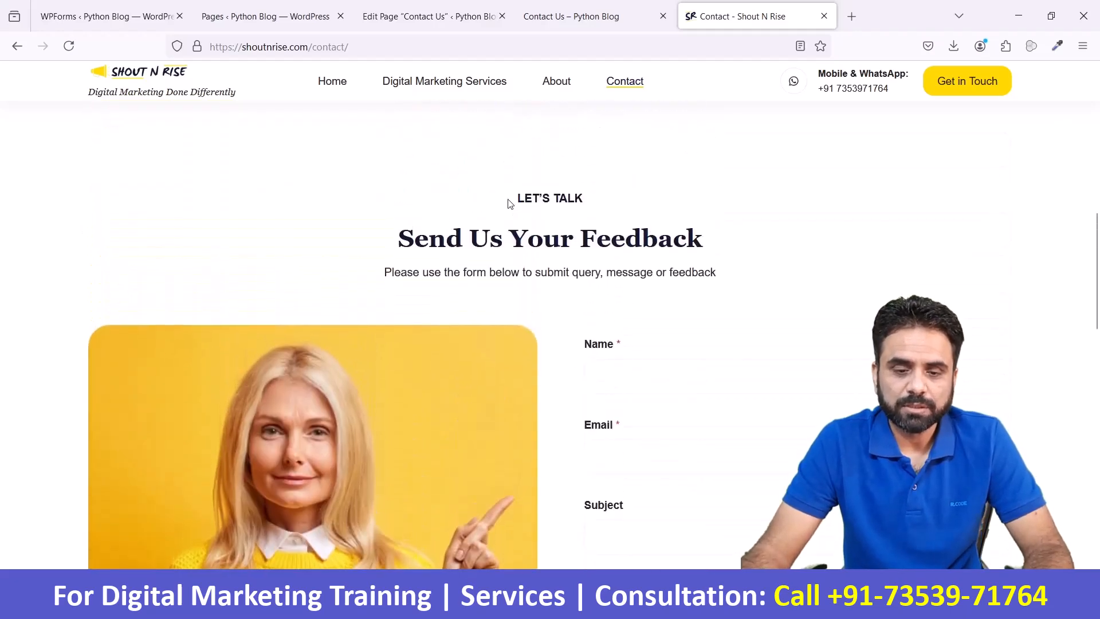
- Using the reference page's "LET'S TALK" label as a model, add a "Let's talk" paragraph above the shortcode on the Contact Us page
{"action": "left_click_drag", "start_coordinate": [521, 199], "coordinate": [742, 289]}
{"action": "left_click", "coordinate": [541, 221]}
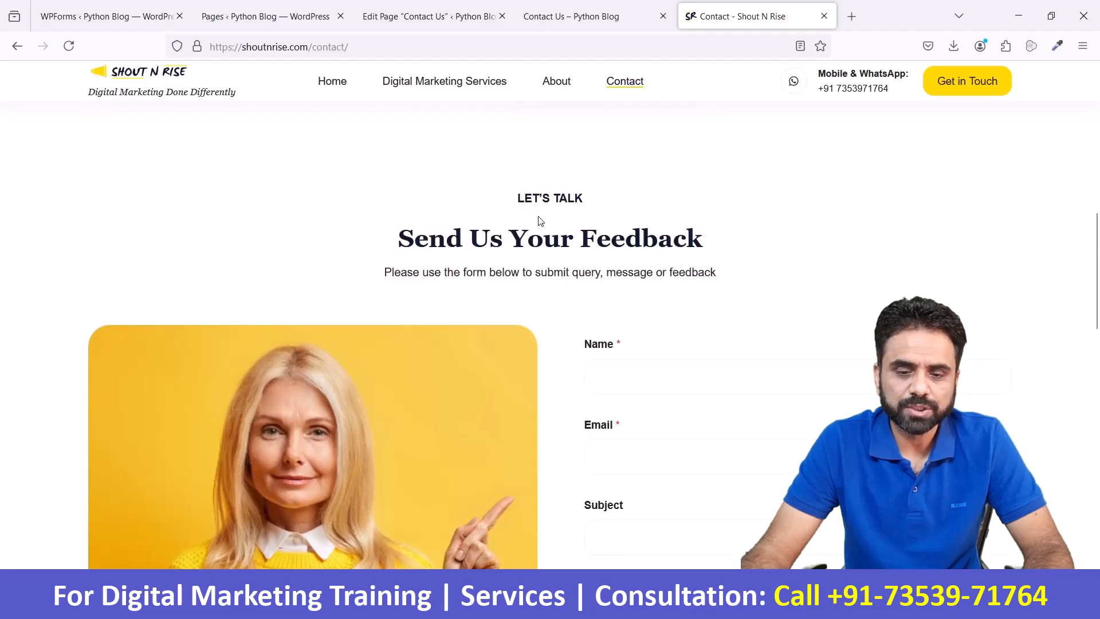
{"action": "left_click_drag", "start_coordinate": [523, 201], "coordinate": [624, 208]}
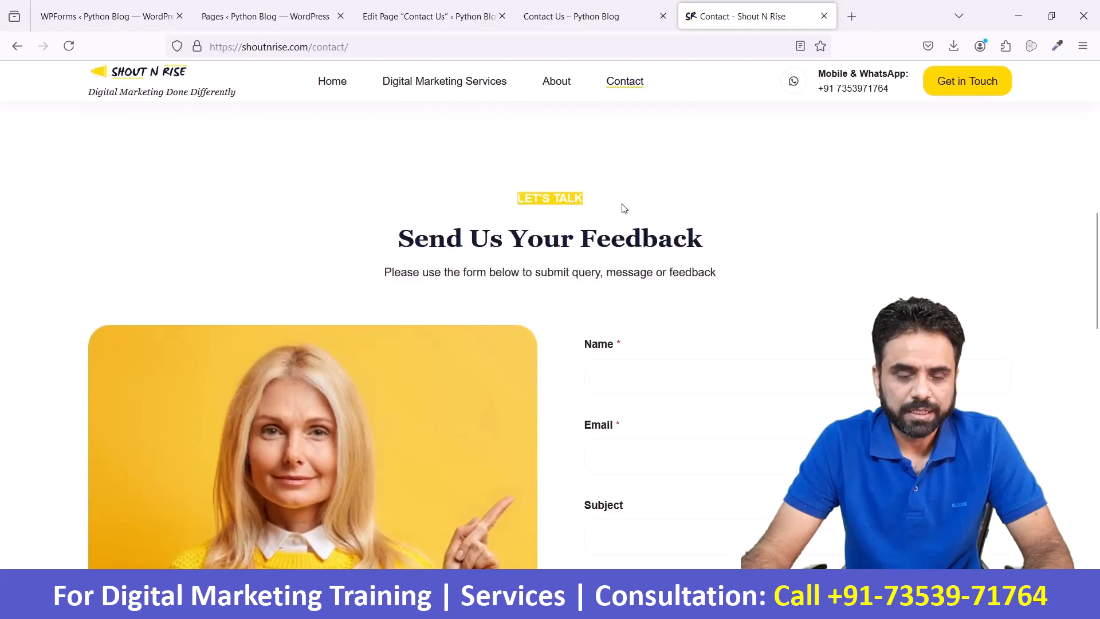
{"action": "left_click", "coordinate": [429, 17]}
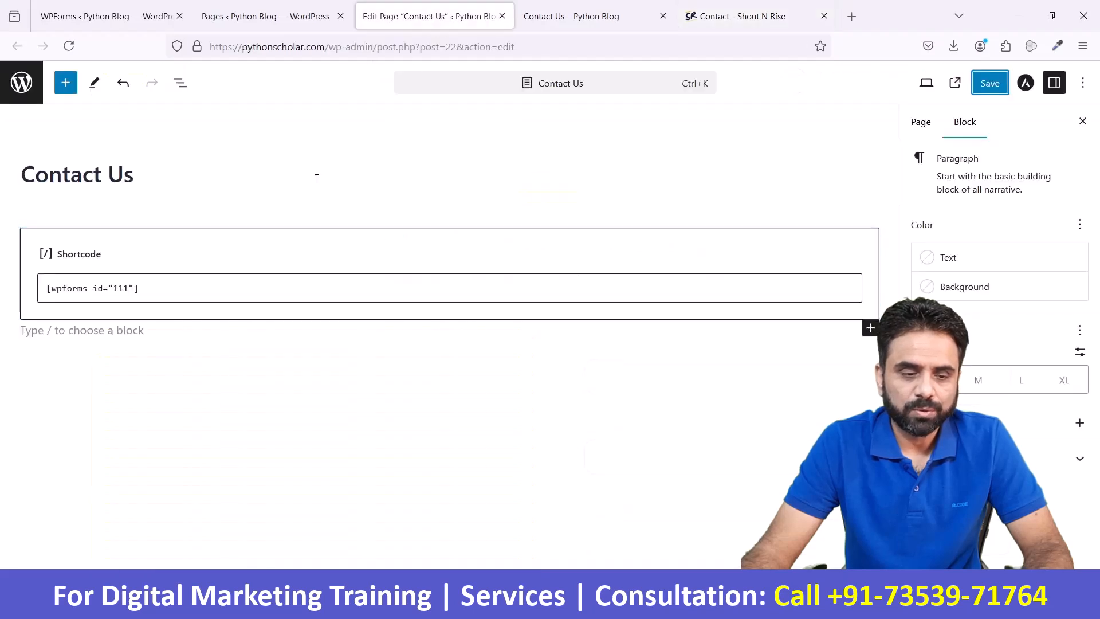
{"action": "left_click", "coordinate": [191, 213]}
{"action": "left_click", "coordinate": [150, 175]}
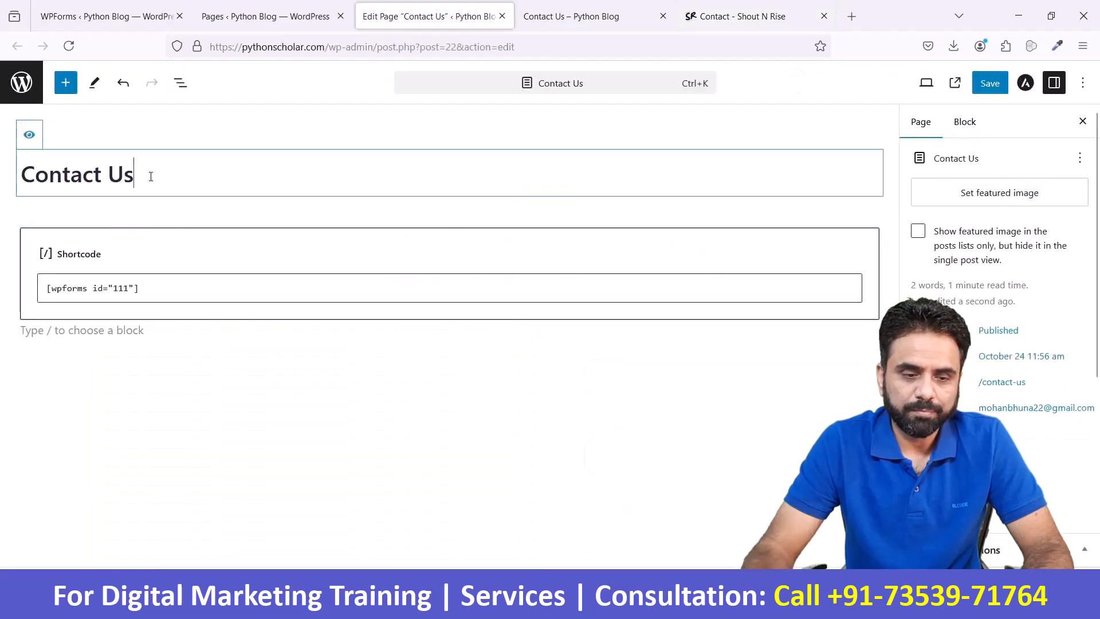
{"action": "key", "text": "Return"}
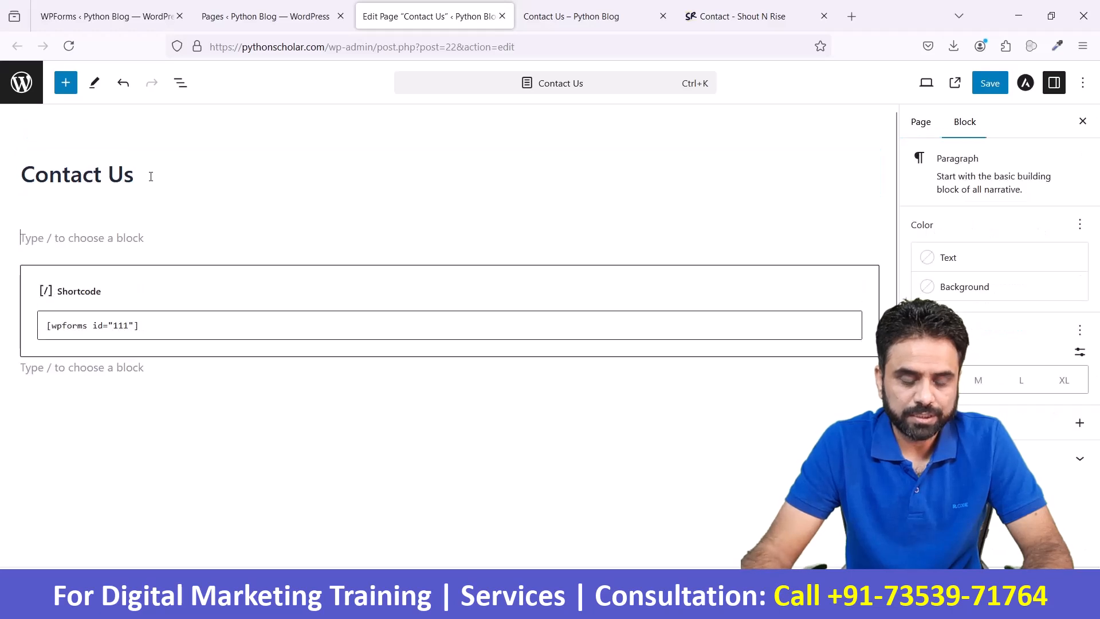
{"action": "type", "text": "Let's talk"}
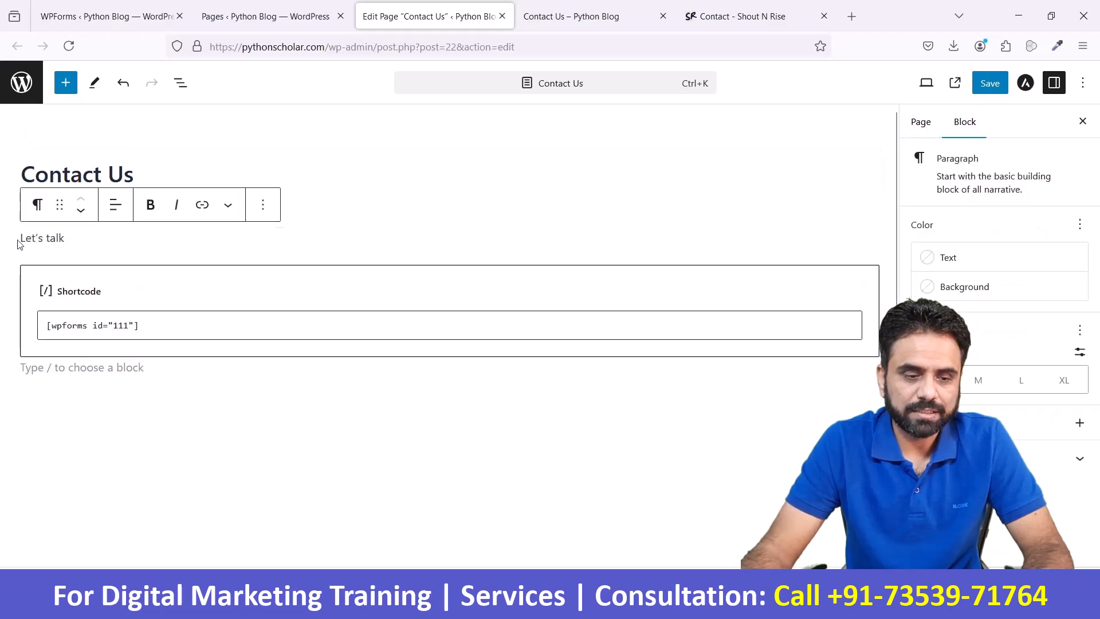
- Convert the "Let's talk" paragraph to a Heading 3 and center its text
{"action": "left_click_drag", "start_coordinate": [18, 242], "coordinate": [65, 241]}
{"action": "left_click", "coordinate": [38, 205]}
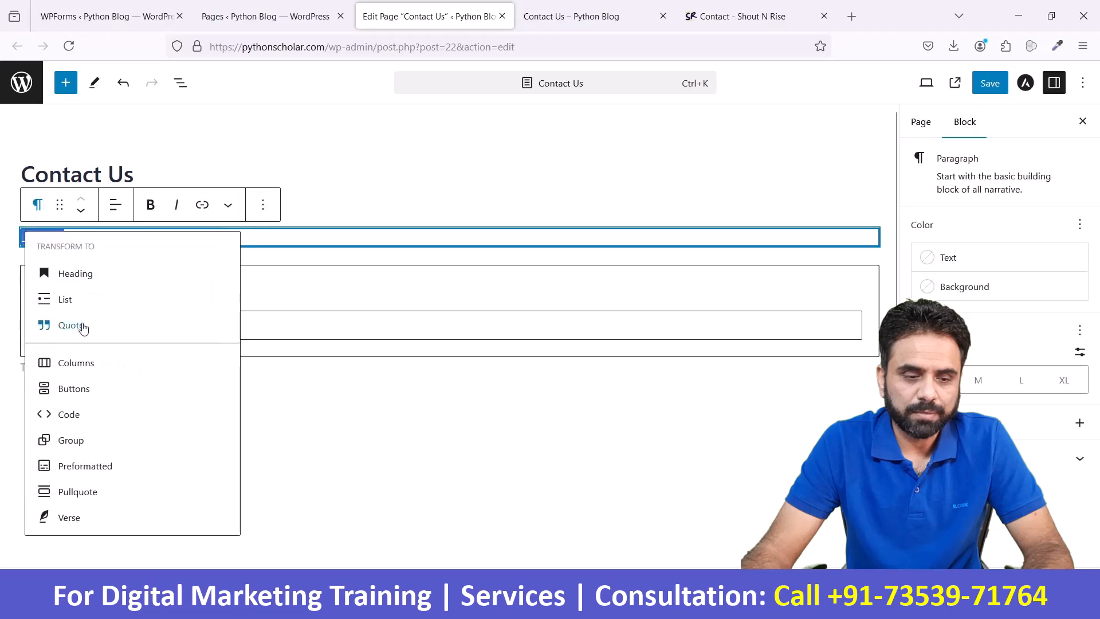
{"action": "left_click", "coordinate": [92, 279]}
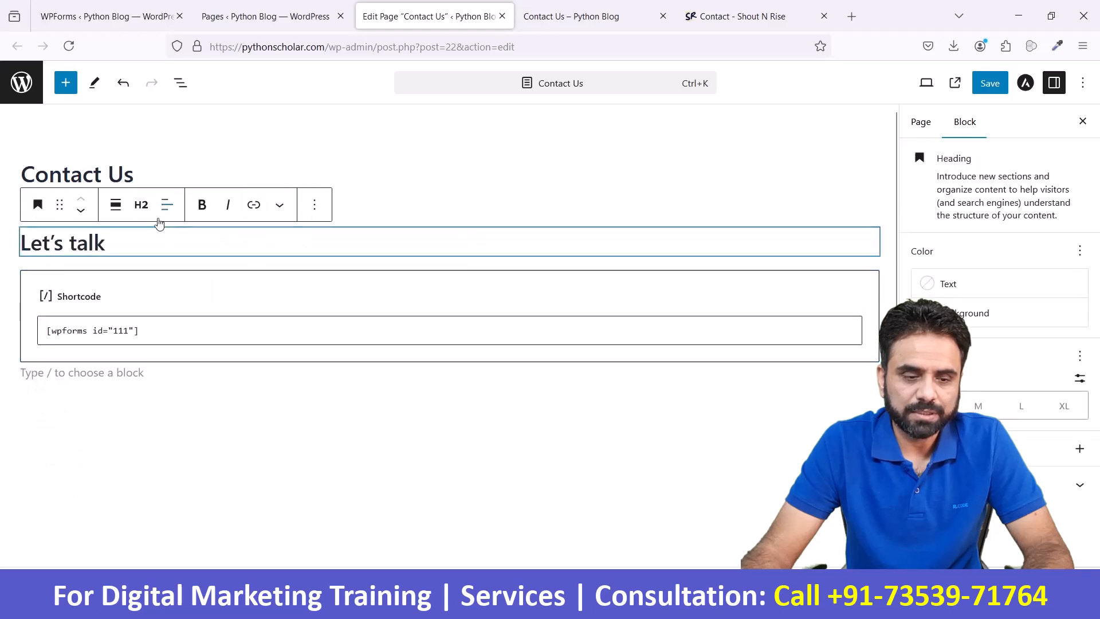
{"action": "left_click", "coordinate": [141, 205]}
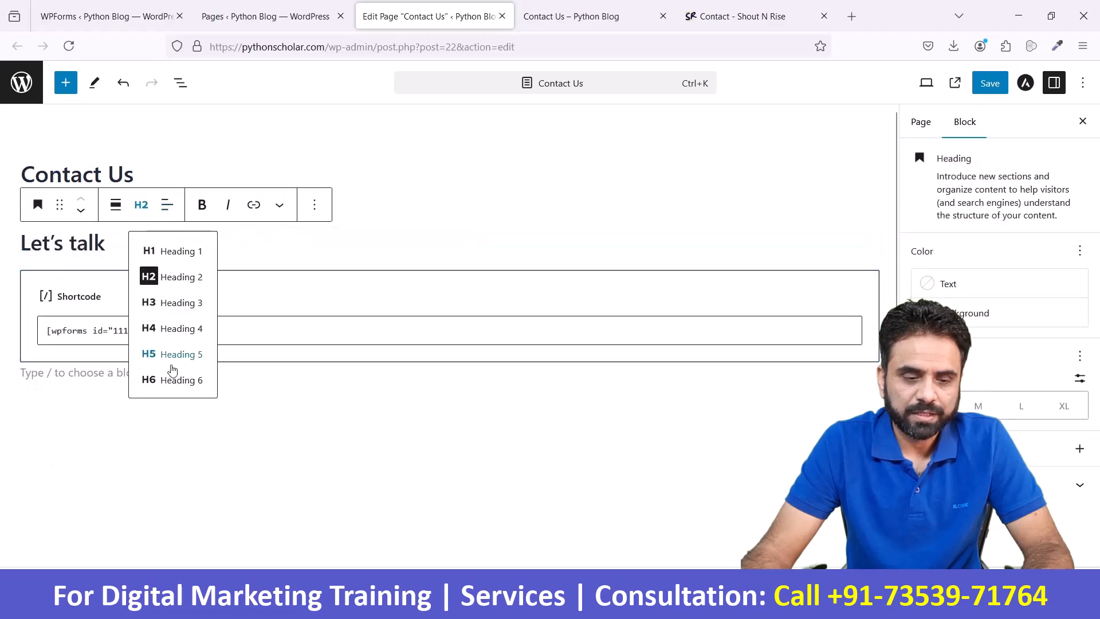
{"action": "left_click", "coordinate": [183, 302]}
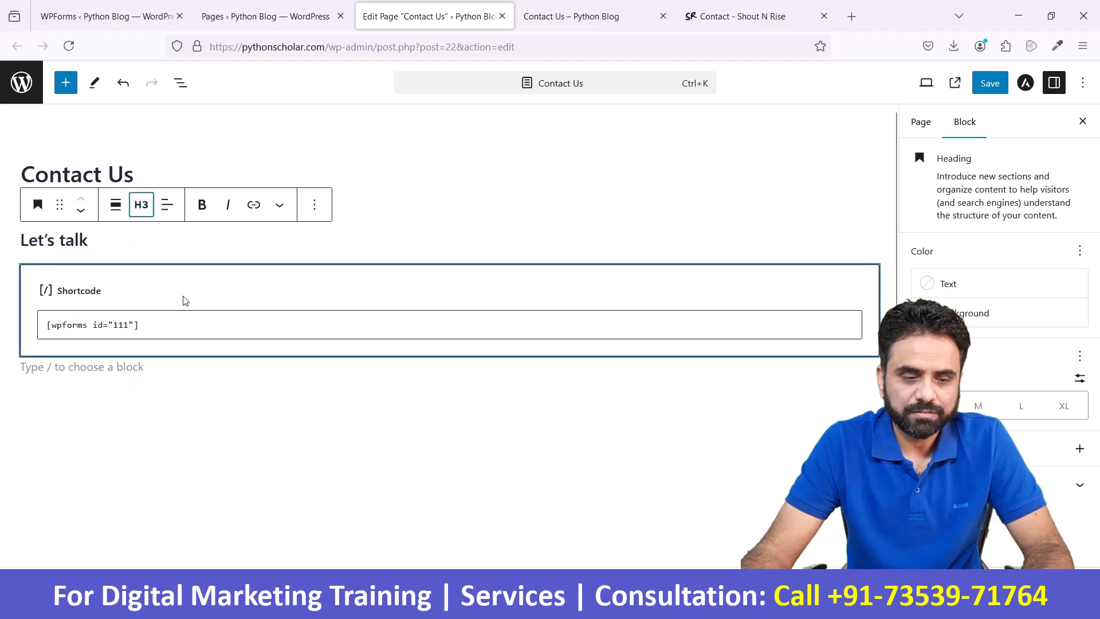
{"action": "triple_click", "coordinate": [61, 235]}
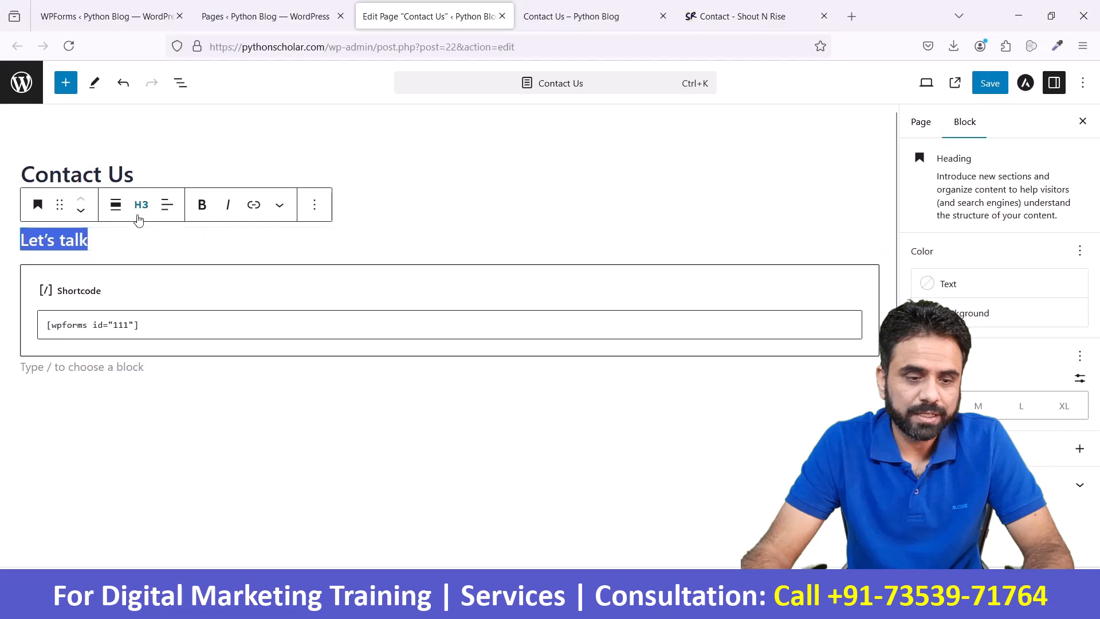
{"action": "left_click", "coordinate": [167, 206]}
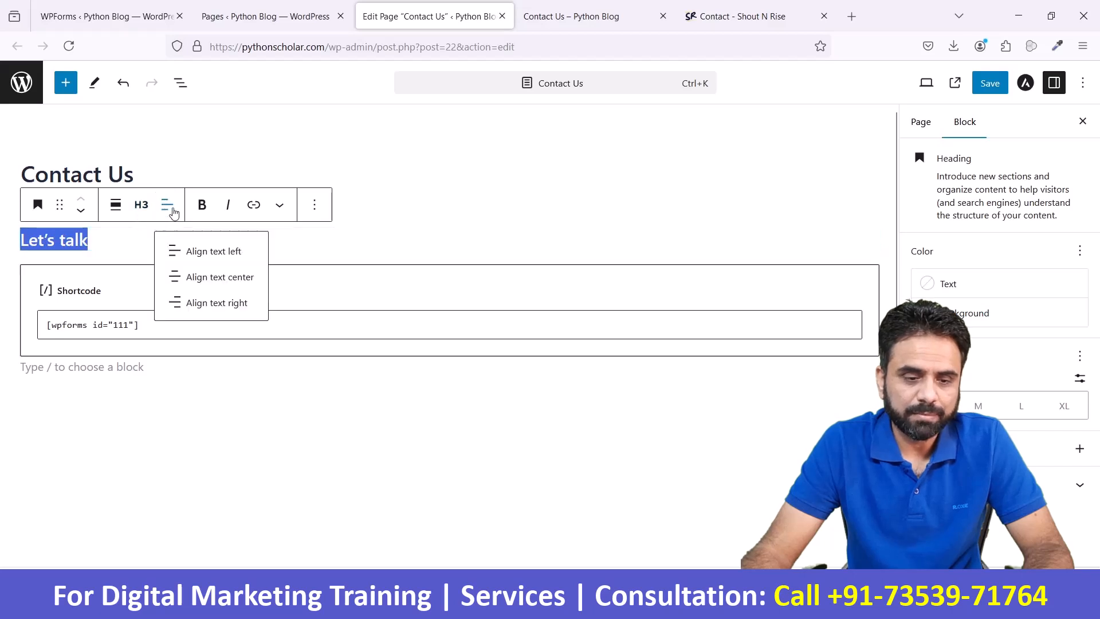
{"action": "left_click", "coordinate": [205, 280]}
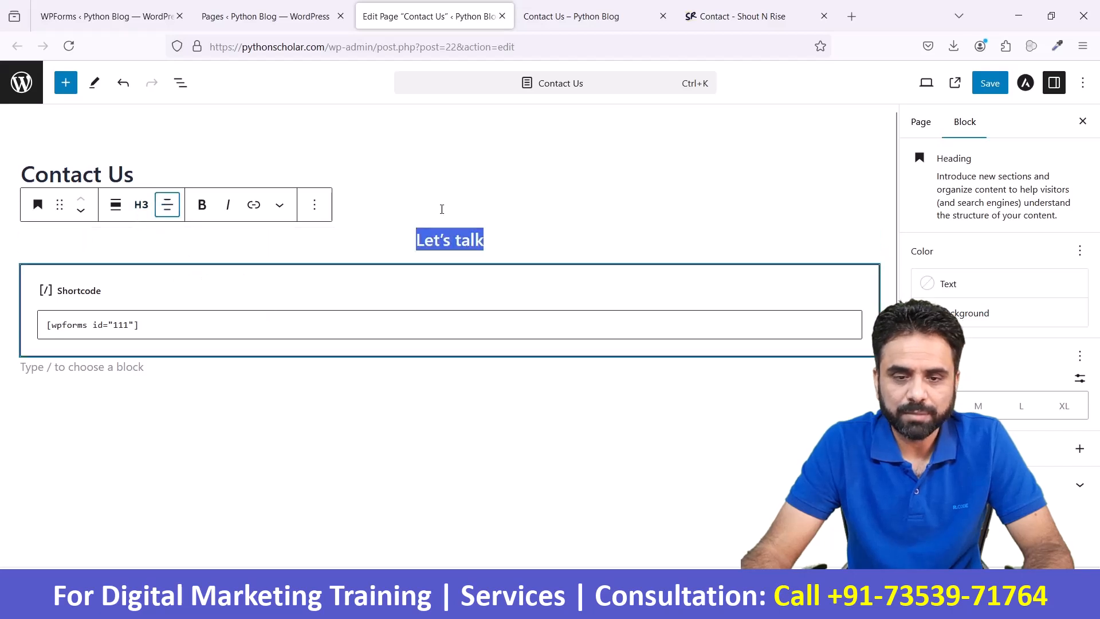
- Copy "Send Us Your Feedback" from the Shout N Rise contact page into a new heading block below "Let's talk"
{"action": "left_click", "coordinate": [585, 15]}
{"action": "scroll", "coordinate": [504, 430], "scroll_direction": "down", "scroll_amount": 2}
{"action": "scroll", "coordinate": [505, 429], "scroll_direction": "up", "scroll_amount": 2}
{"action": "left_click_drag", "start_coordinate": [742, 16], "coordinate": [610, 21]}
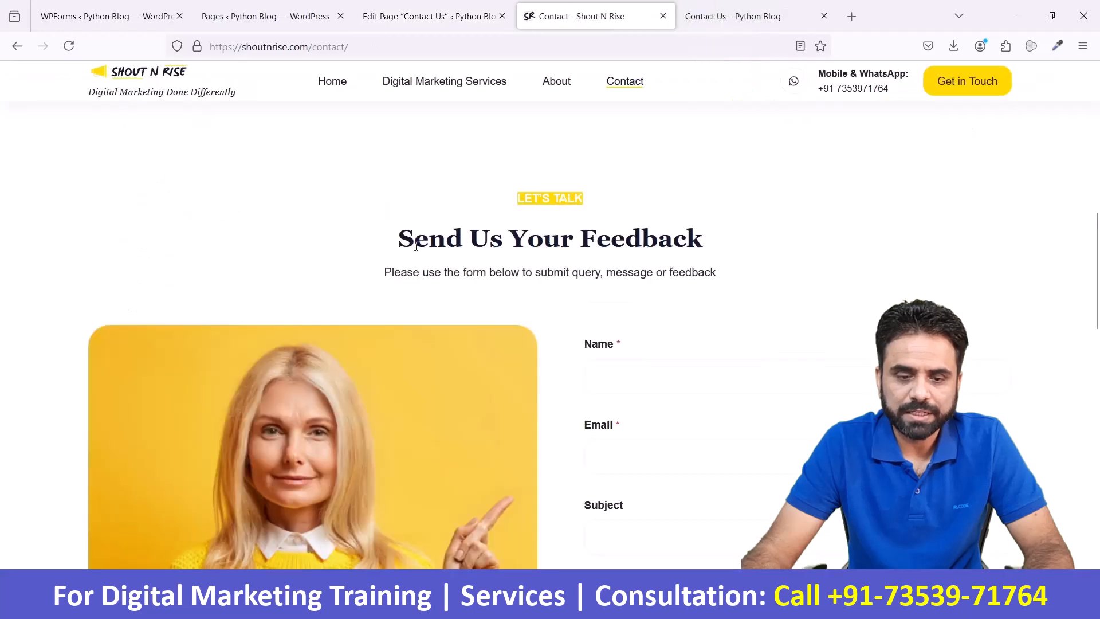
{"action": "left_click_drag", "start_coordinate": [401, 236], "coordinate": [710, 246]}
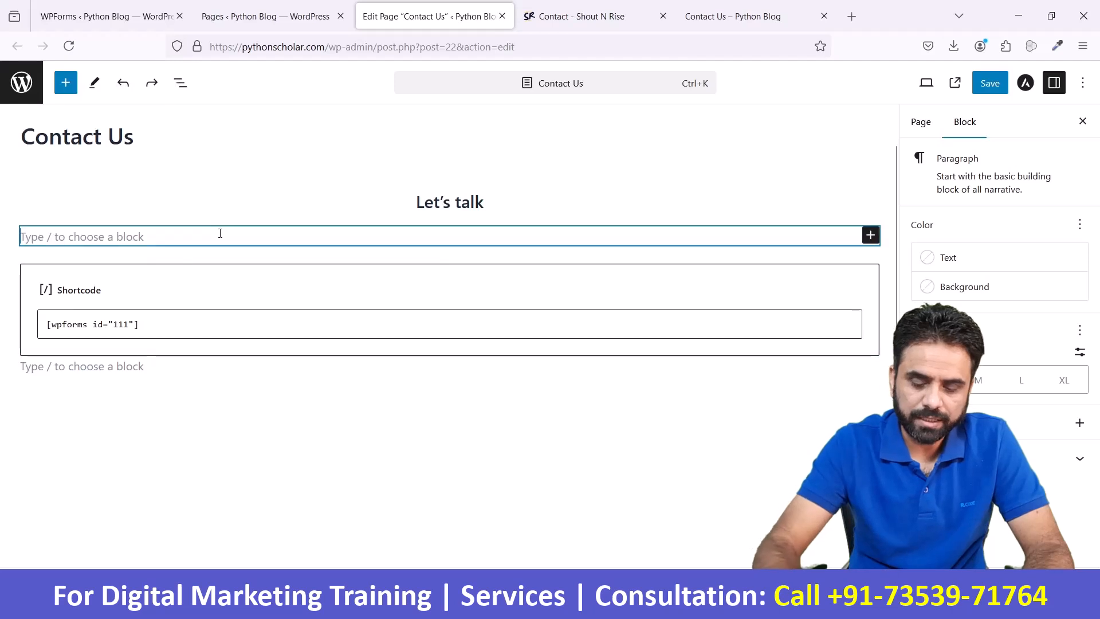
{"action": "type", "text": "/he"}
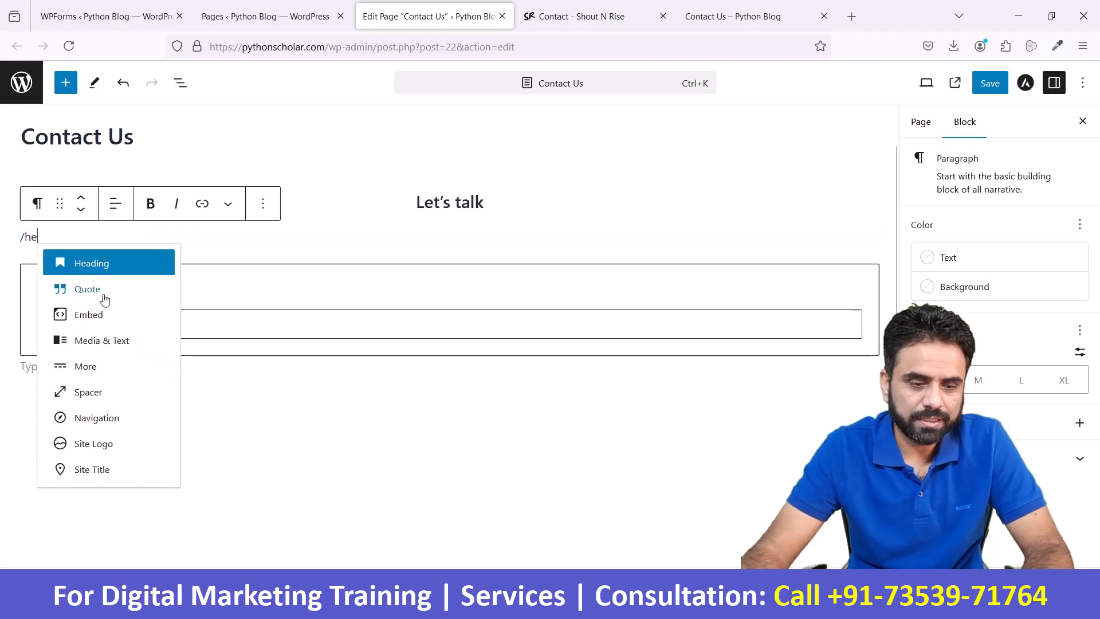
{"action": "left_click", "coordinate": [97, 275]}
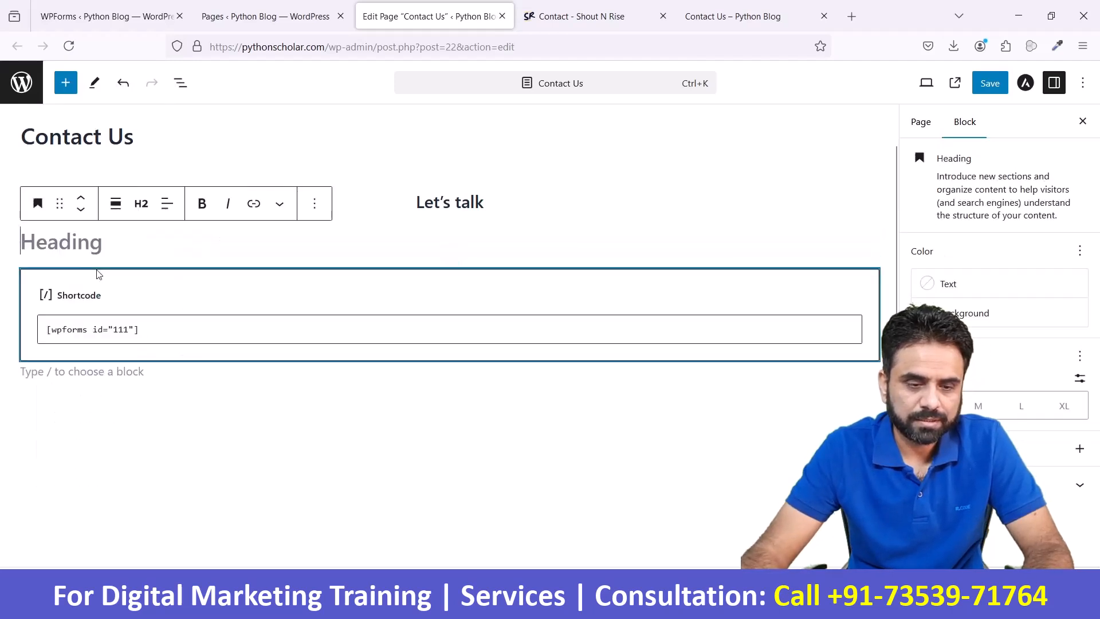
{"action": "type", "text": "Send Us Your Feedback"}
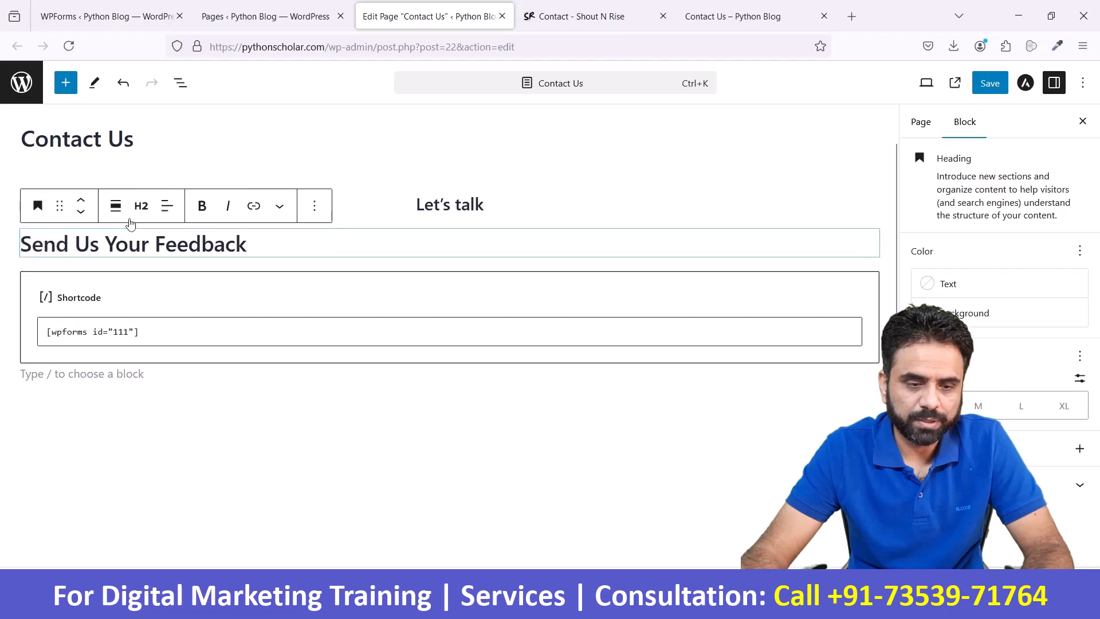
- Set the "Send Us Your Feedback" heading to Heading 3 and center its text
{"action": "left_click", "coordinate": [141, 205]}
{"action": "left_click", "coordinate": [183, 304]}
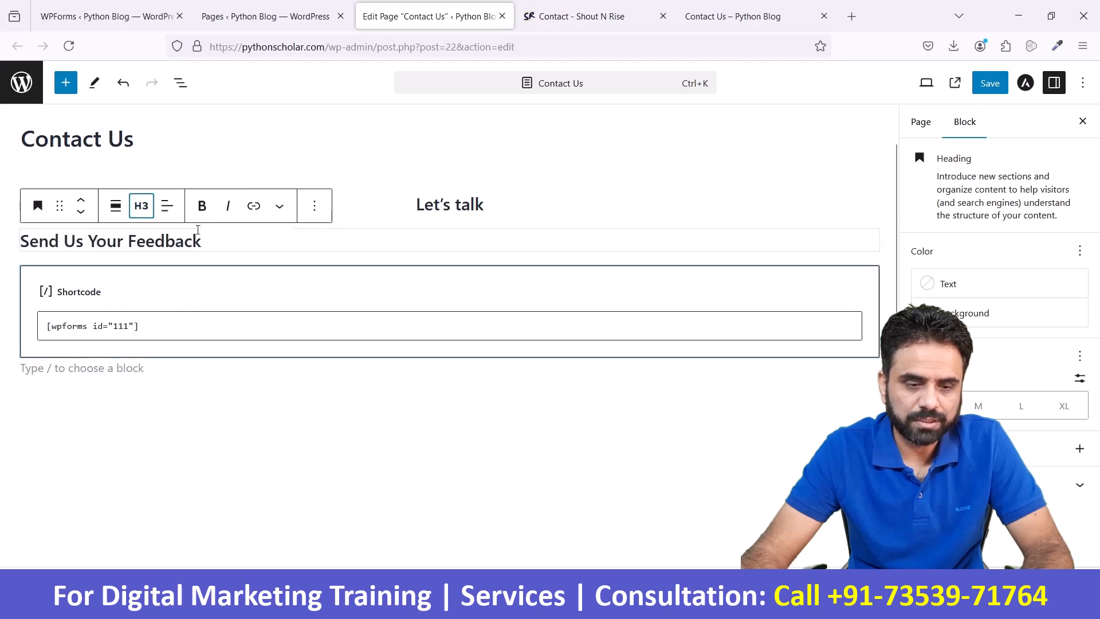
{"action": "left_click", "coordinate": [167, 206]}
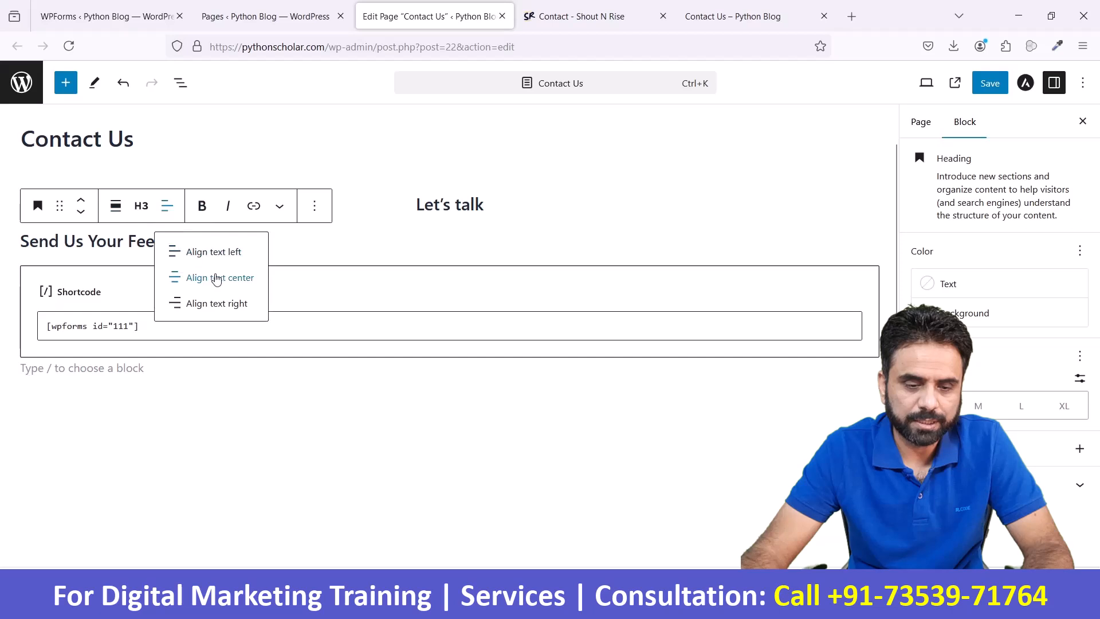
{"action": "left_click", "coordinate": [216, 279]}
- Delete the WPForms shortcode block from the Contact Us page
{"action": "left_click", "coordinate": [430, 302]}
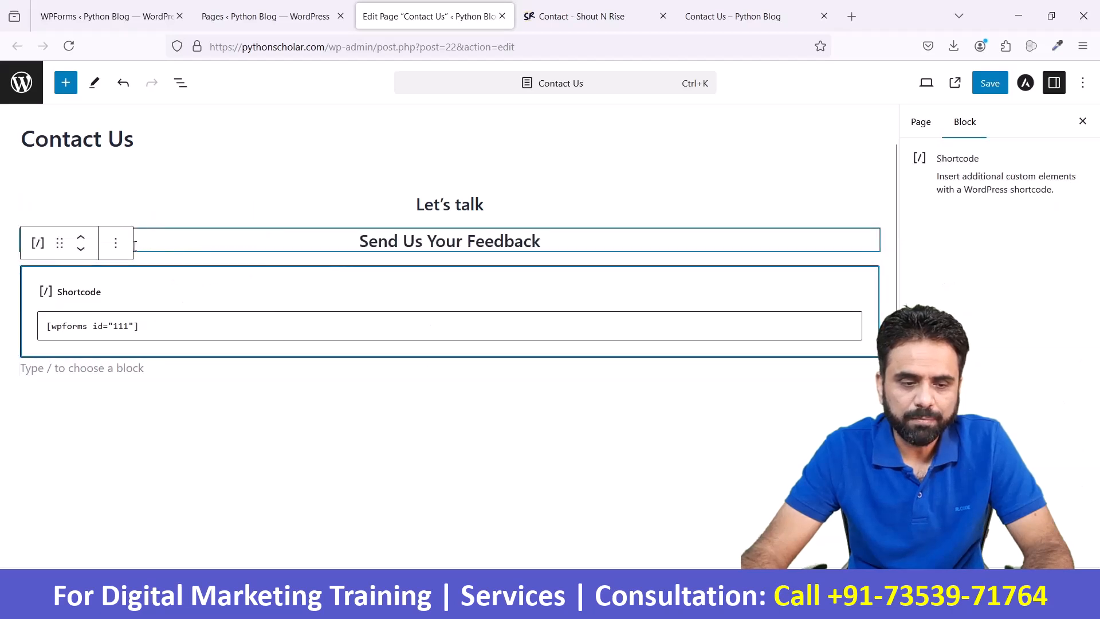
{"action": "left_click", "coordinate": [123, 320]}
{"action": "key", "text": "ctrl+a"}
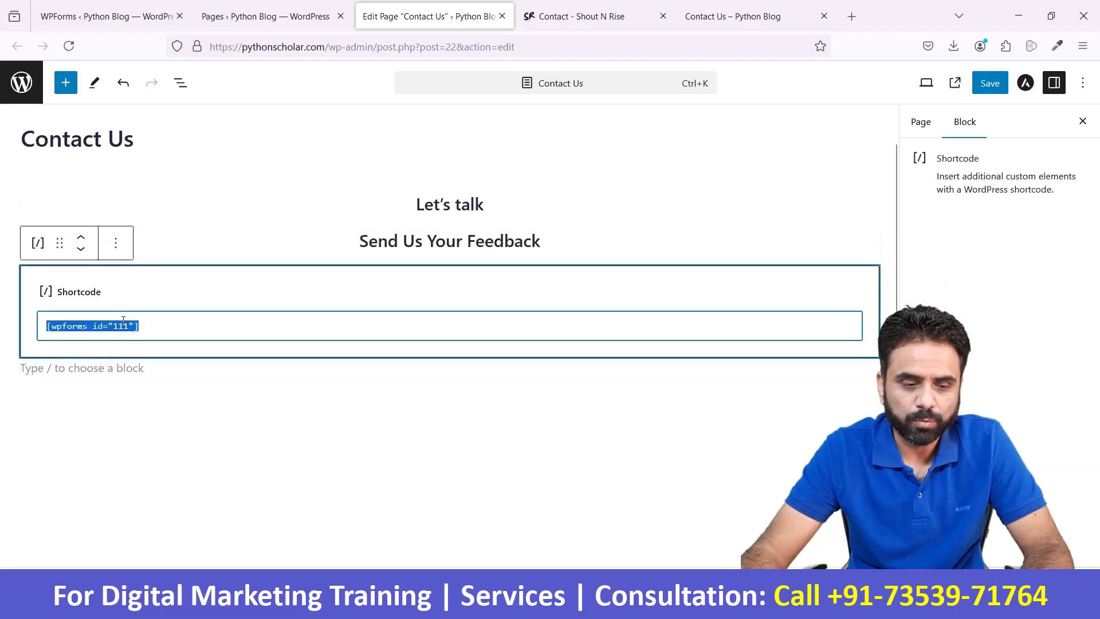
{"action": "left_click", "coordinate": [115, 243]}
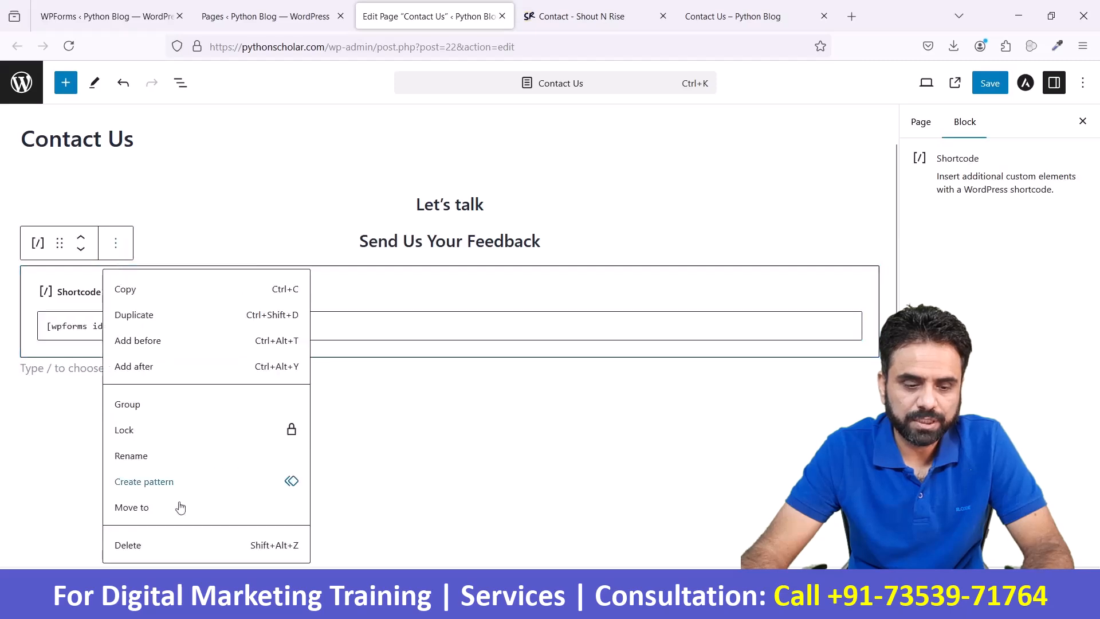
{"action": "left_click", "coordinate": [175, 547]}
- Open the image beside the Shout N Rise feedback form in a new tab and select its web address
{"action": "left_click", "coordinate": [717, 16]}
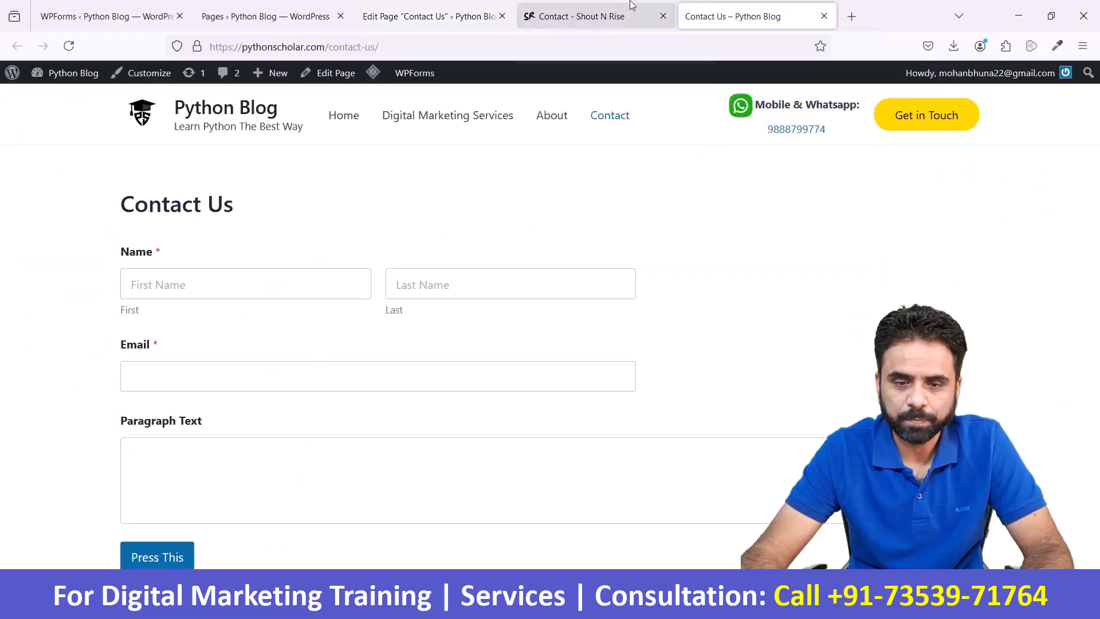
{"action": "left_click", "coordinate": [608, 16]}
{"action": "scroll", "coordinate": [468, 338], "scroll_direction": "down", "scroll_amount": 6}
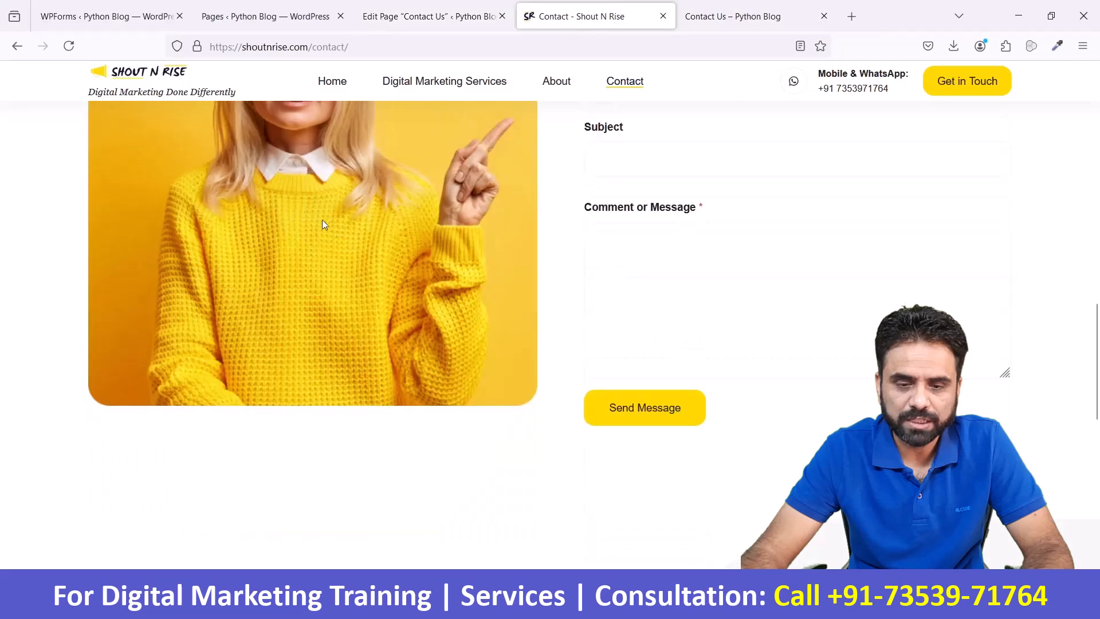
{"action": "scroll", "coordinate": [322, 219], "scroll_direction": "up", "scroll_amount": 3}
{"action": "scroll", "coordinate": [749, 275], "scroll_direction": "up", "scroll_amount": 2}
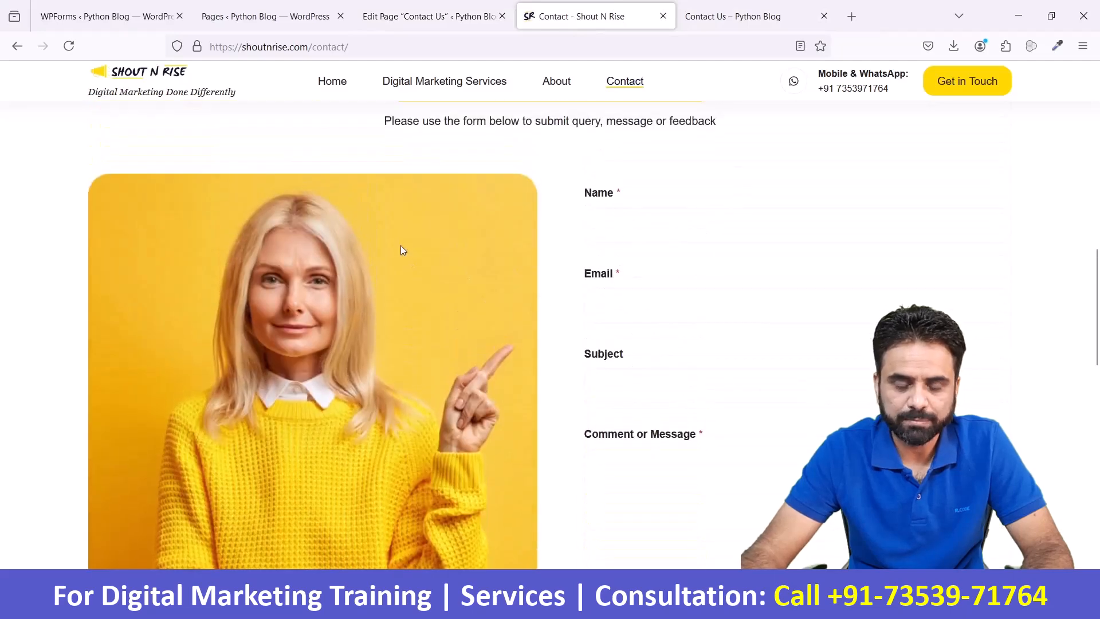
{"action": "right_click", "coordinate": [401, 251]}
{"action": "left_click", "coordinate": [410, 258]}
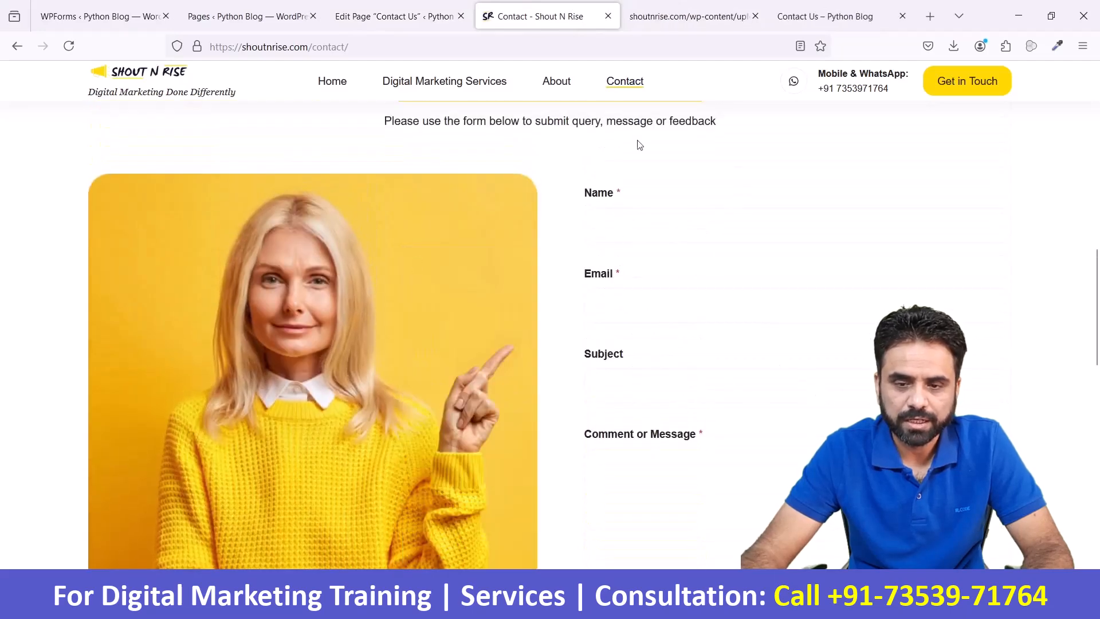
{"action": "left_click", "coordinate": [697, 16]}
{"action": "left_click", "coordinate": [546, 47]}
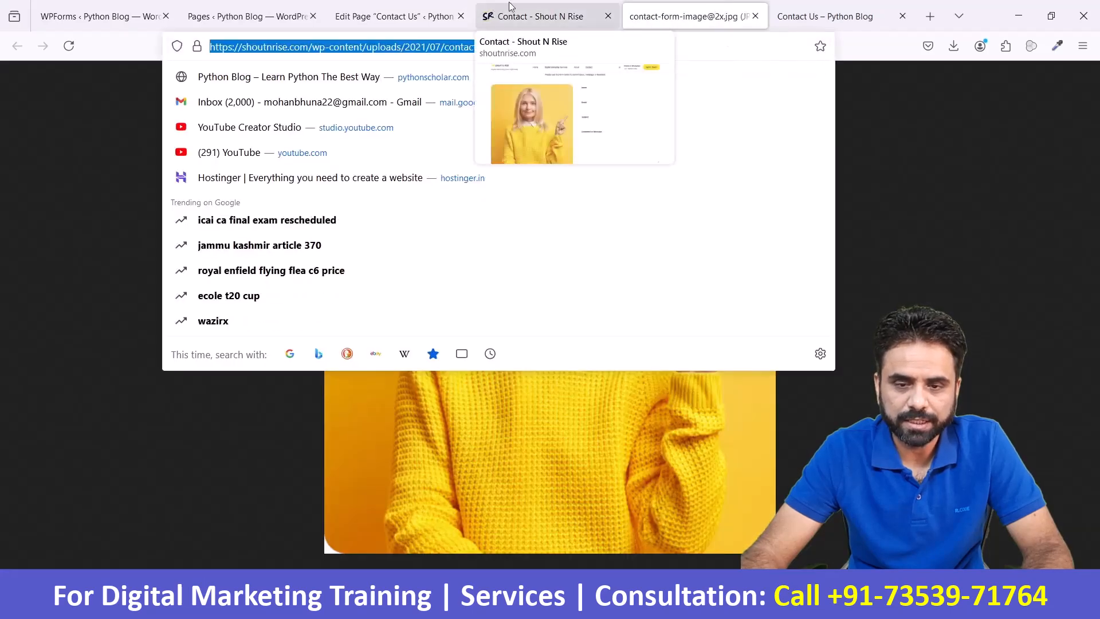
{"action": "left_click", "coordinate": [539, 16]}
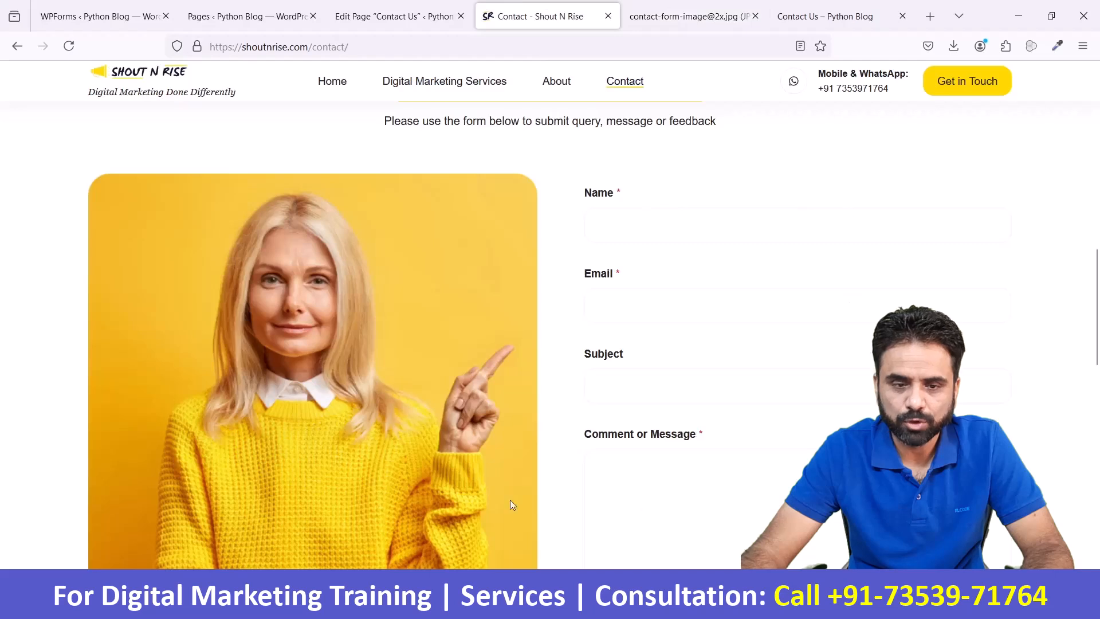
- Add a Columns block with the 50 / 50 layout below the "Send Us Your Feedback" heading on the Contact Us page
{"action": "left_click", "coordinate": [395, 22]}
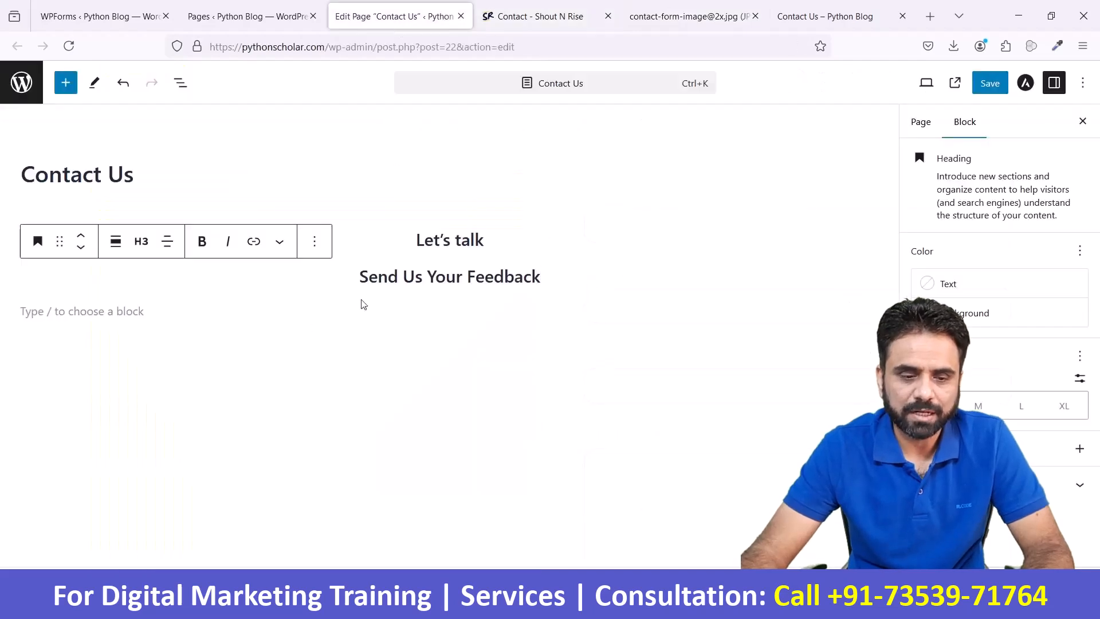
{"action": "left_click", "coordinate": [208, 310]}
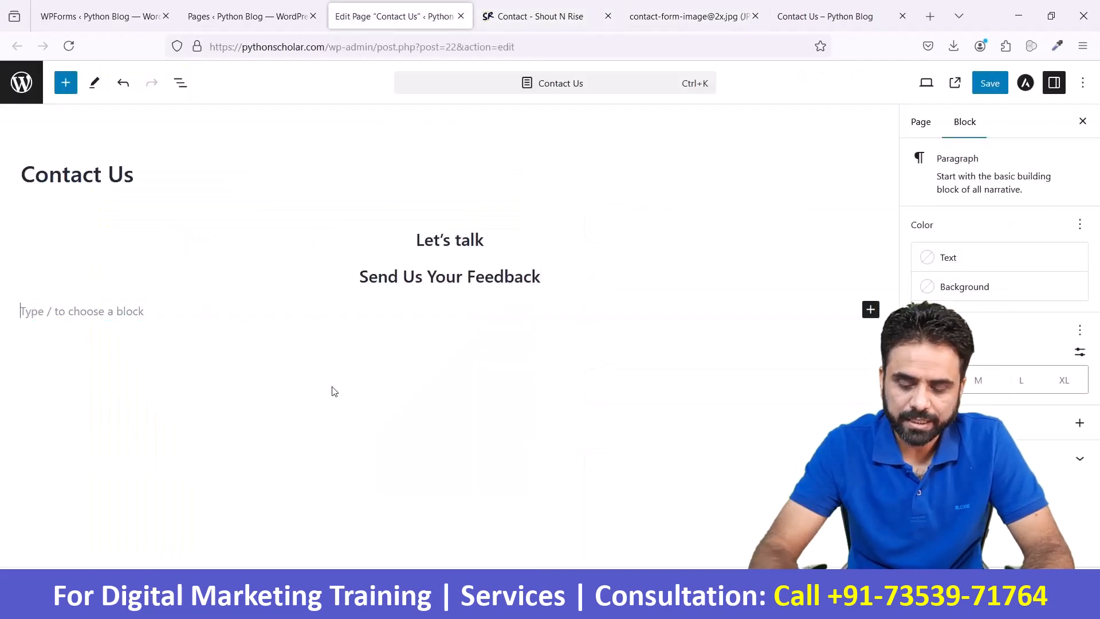
{"action": "type", "text": "/cou"}
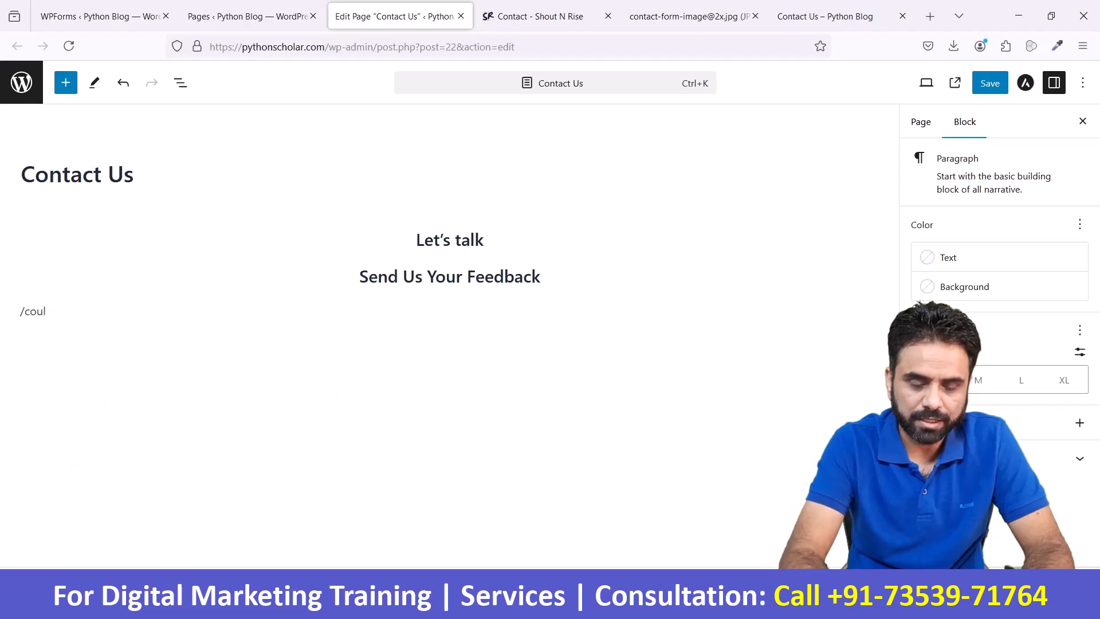
{"action": "key", "text": "BackSpace"}
{"action": "type", "text": "l"}
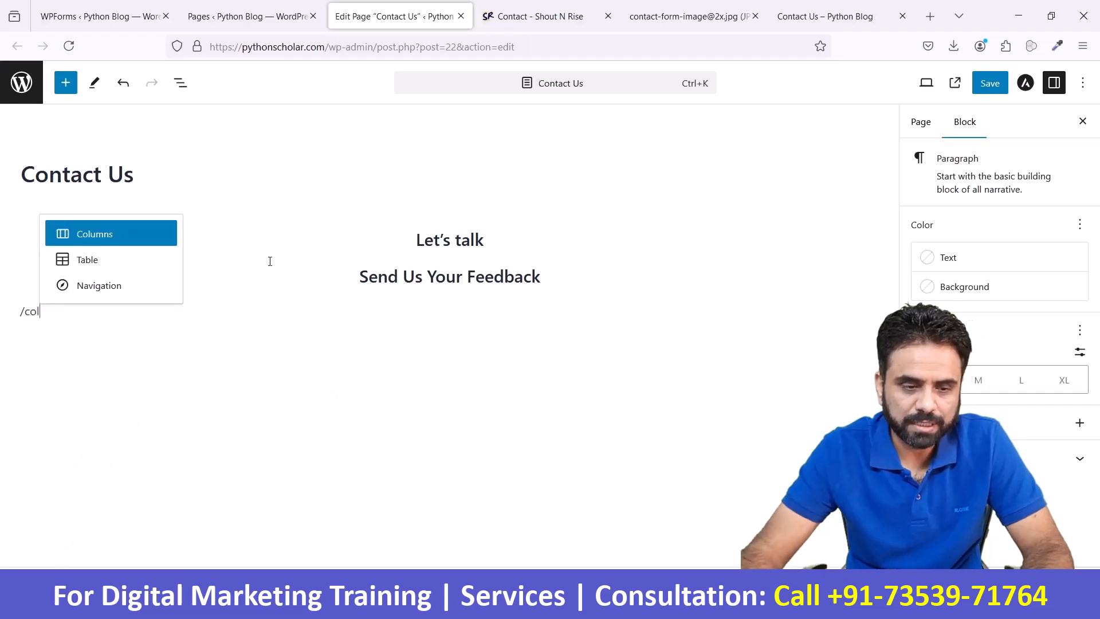
{"action": "left_click", "coordinate": [128, 240]}
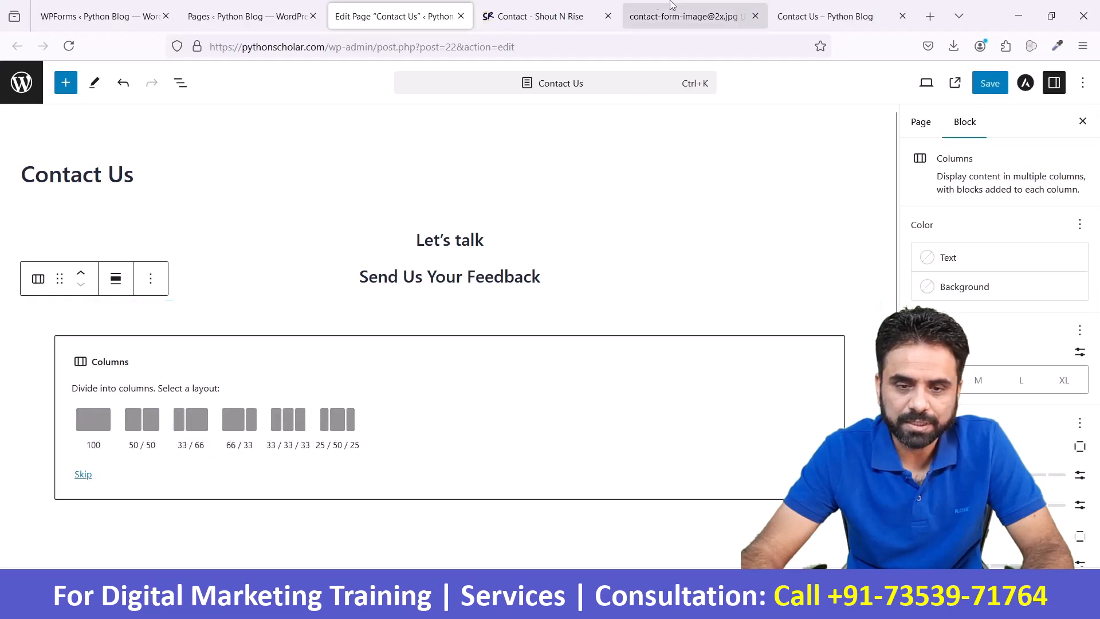
{"action": "left_click", "coordinate": [536, 16]}
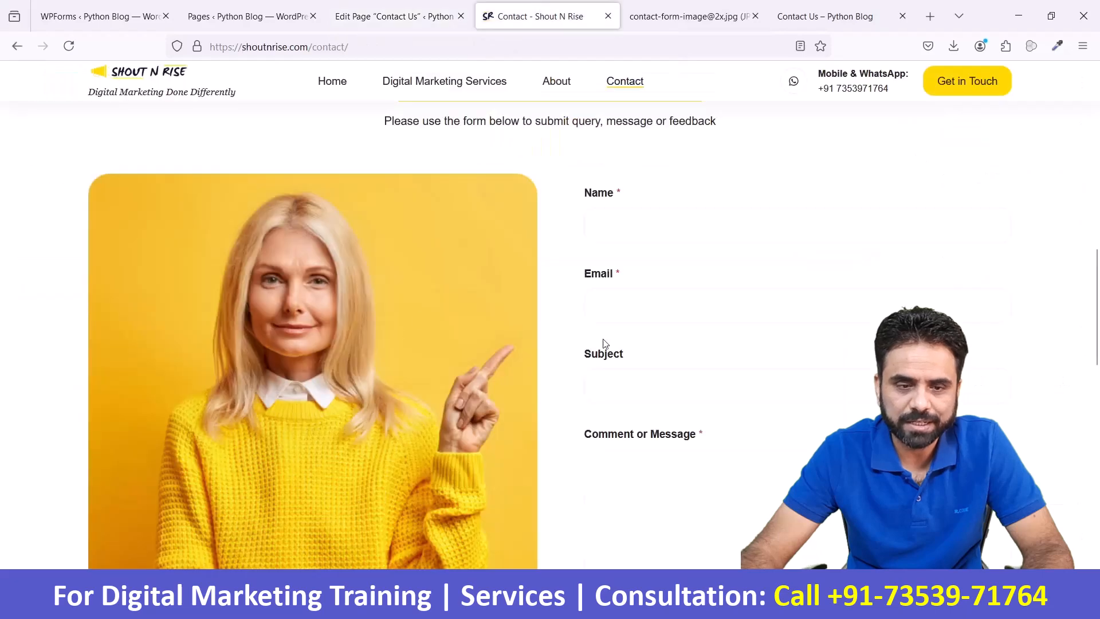
{"action": "left_click", "coordinate": [395, 16]}
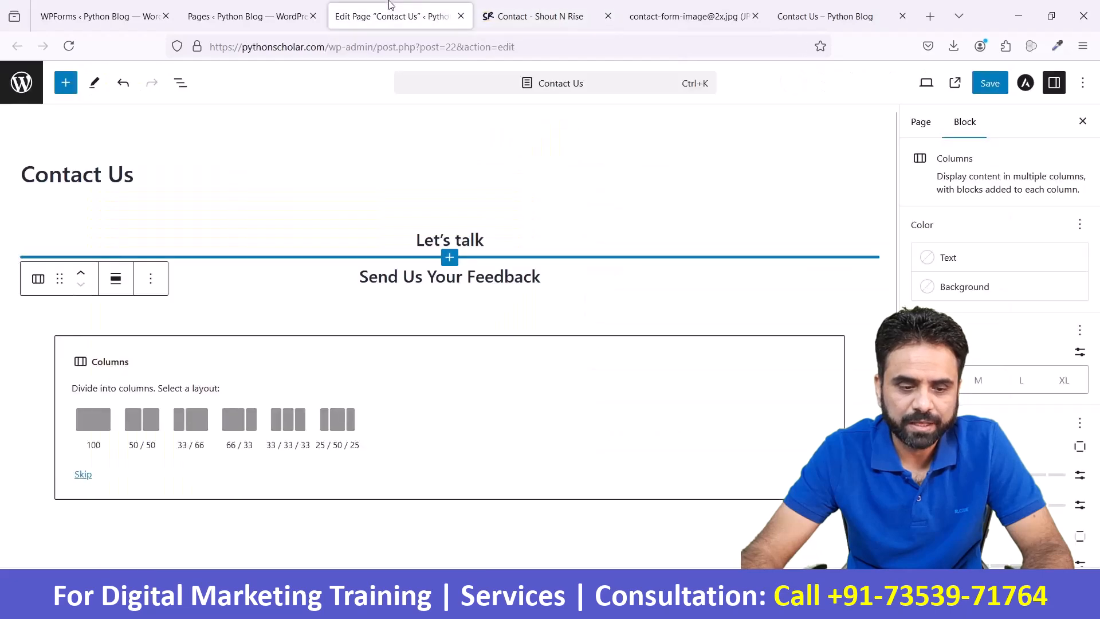
{"action": "left_click", "coordinate": [153, 427]}
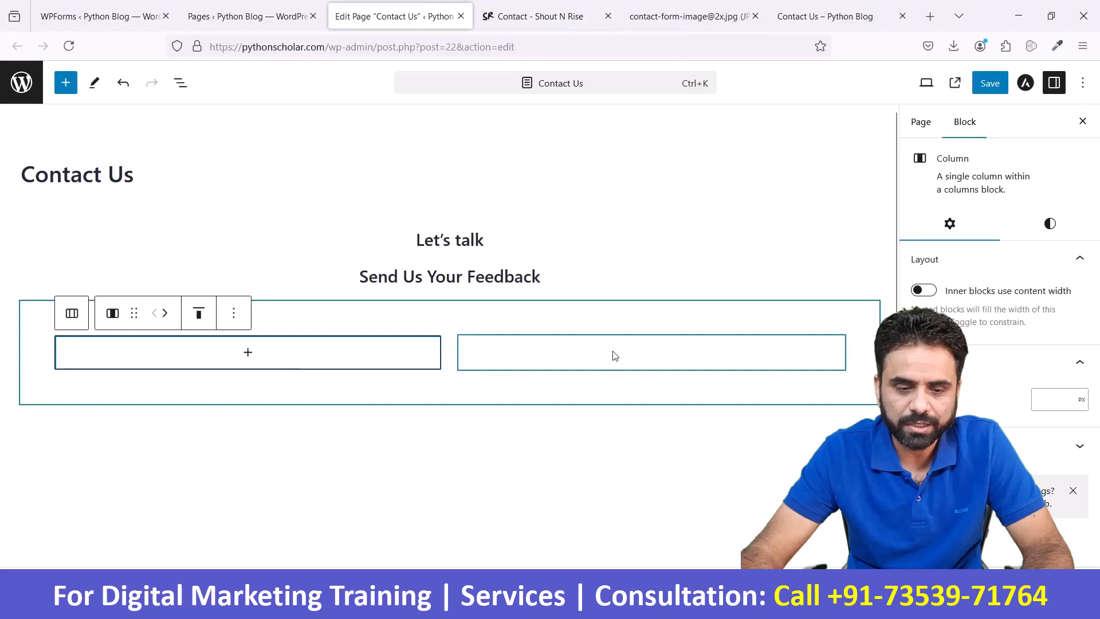
- Add an Image block to the first column and open its option for inserting from a URL
{"action": "left_click", "coordinate": [247, 353]}
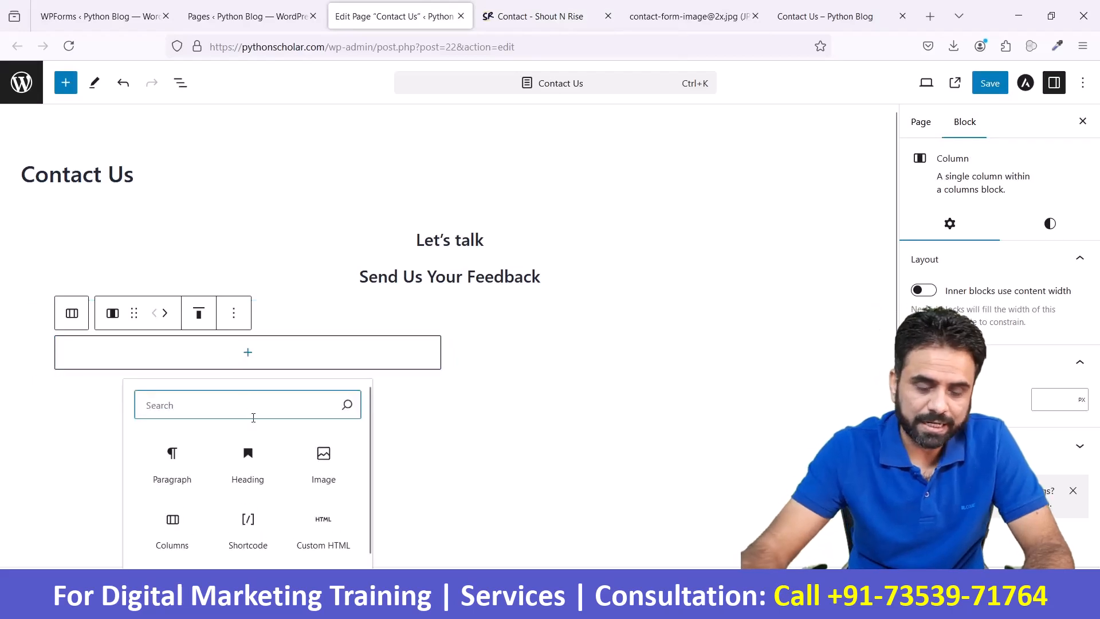
{"action": "left_click", "coordinate": [324, 459]}
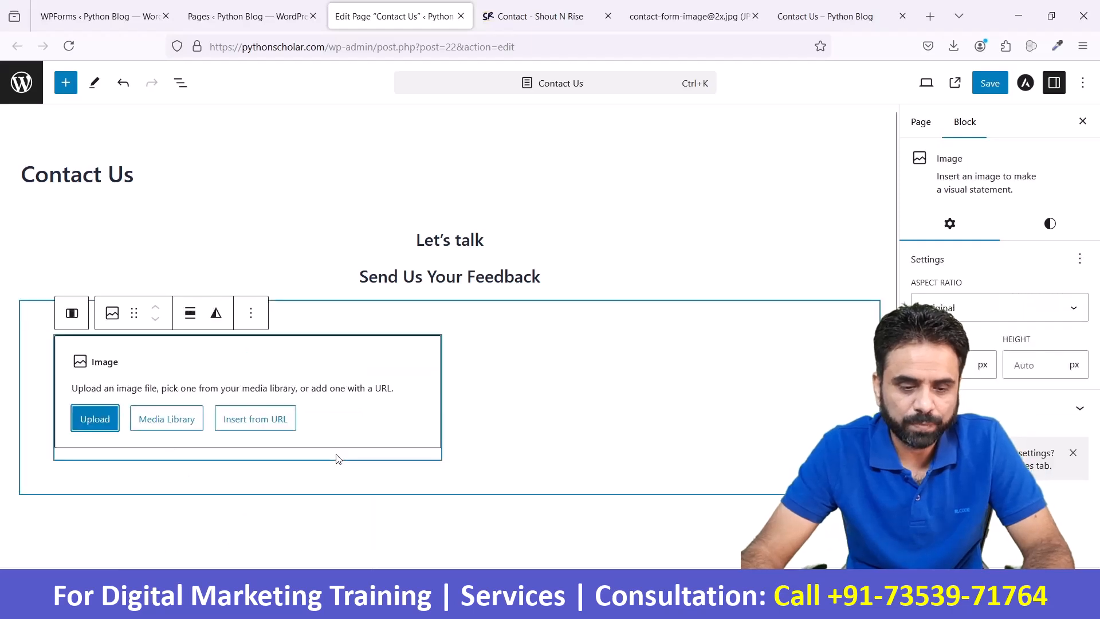
{"action": "left_click", "coordinate": [283, 424]}
{"action": "type", "text": "[wpforms id=\"111\"]"}
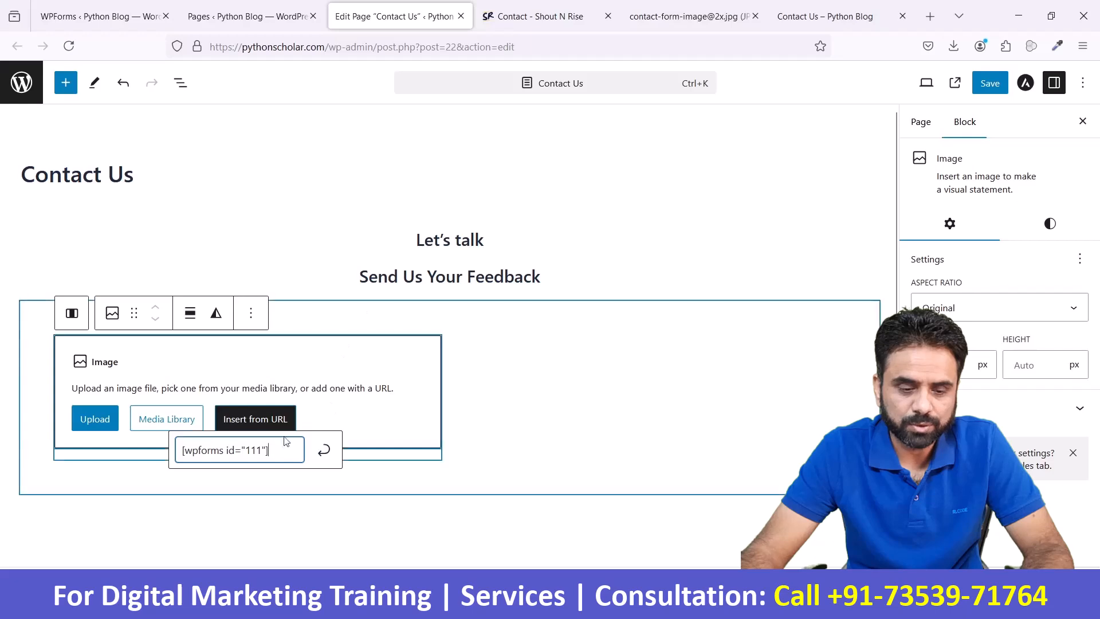
{"action": "left_click_drag", "start_coordinate": [267, 452], "coordinate": [182, 451]}
{"action": "key", "text": "BackSpace"}
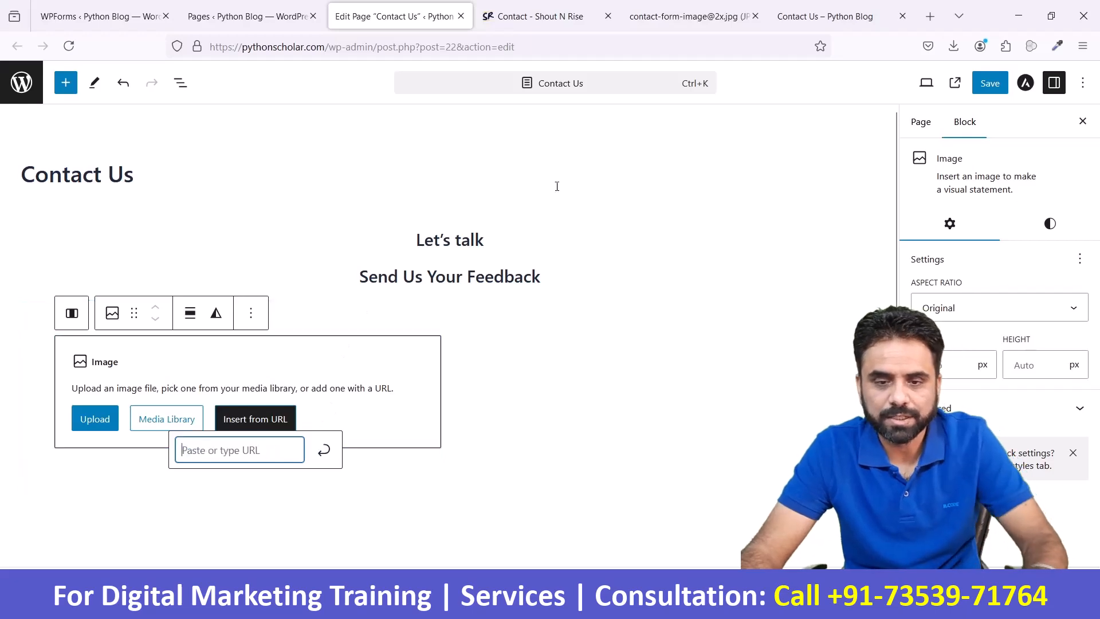
{"action": "left_click", "coordinate": [682, 5]}
{"action": "left_click", "coordinate": [644, 52]}
{"action": "key", "text": "ctrl+c"}
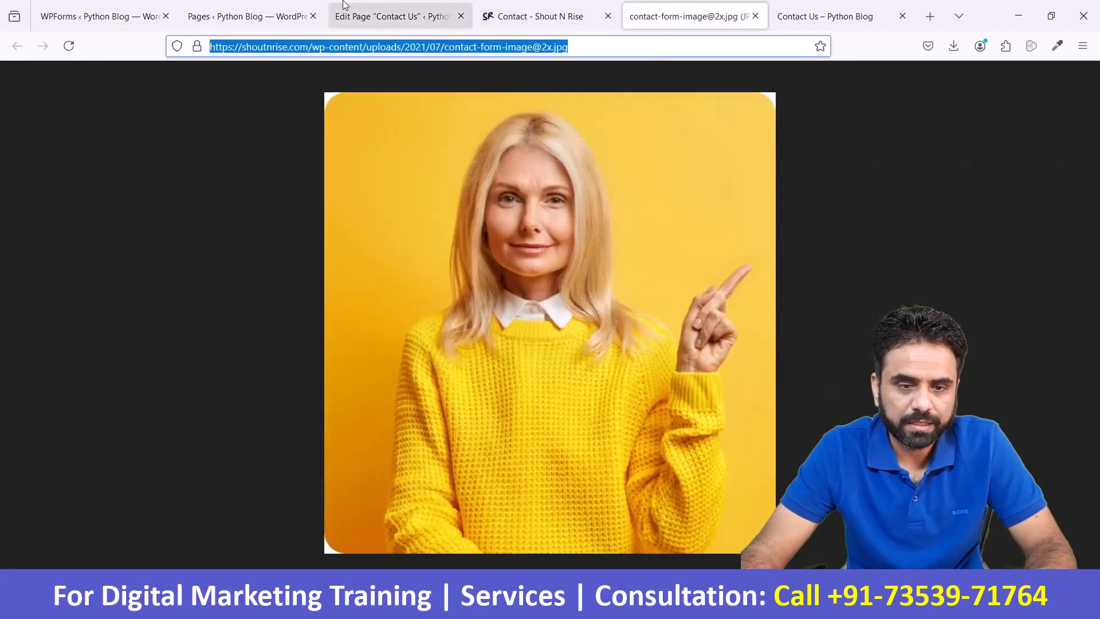
{"action": "left_click", "coordinate": [394, 16]}
{"action": "key", "text": "ctrl+v"}
{"action": "left_click", "coordinate": [326, 453]}
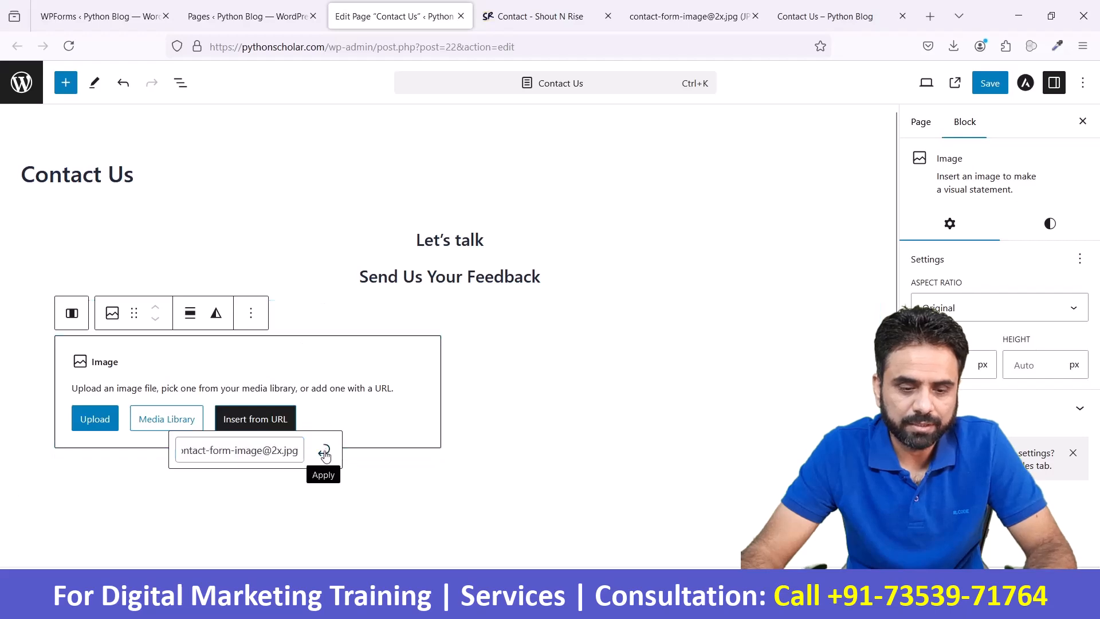
- Add a WPForms block to the empty second column and select Contact Form1 as its form
{"action": "scroll", "coordinate": [344, 405], "scroll_direction": "down", "scroll_amount": 4}
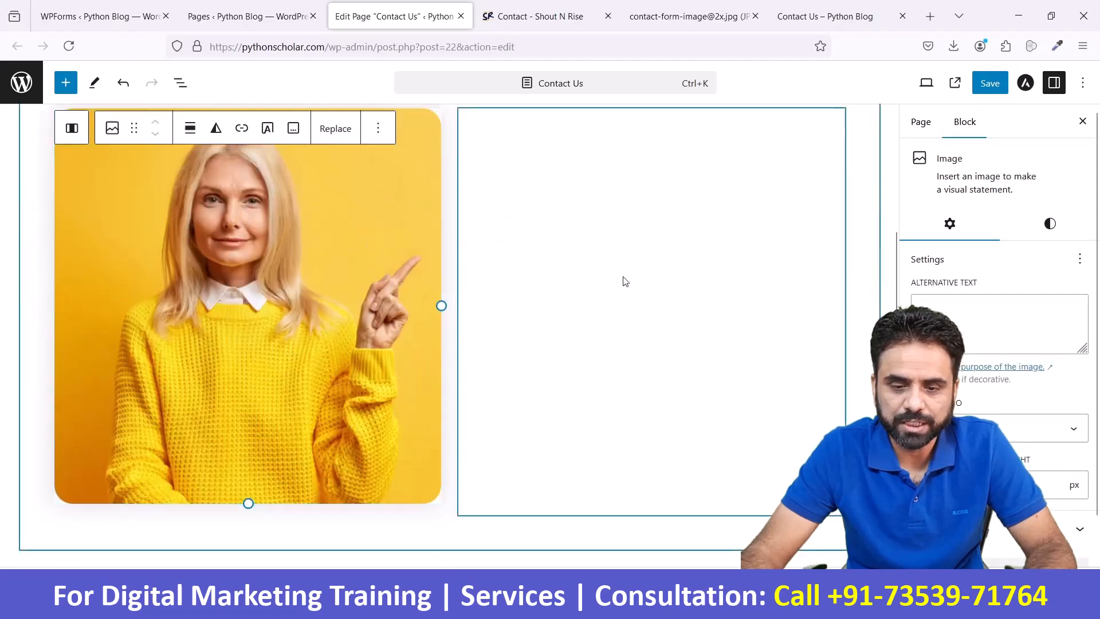
{"action": "scroll", "coordinate": [627, 304], "scroll_direction": "up", "scroll_amount": 3}
{"action": "left_click", "coordinate": [647, 322]}
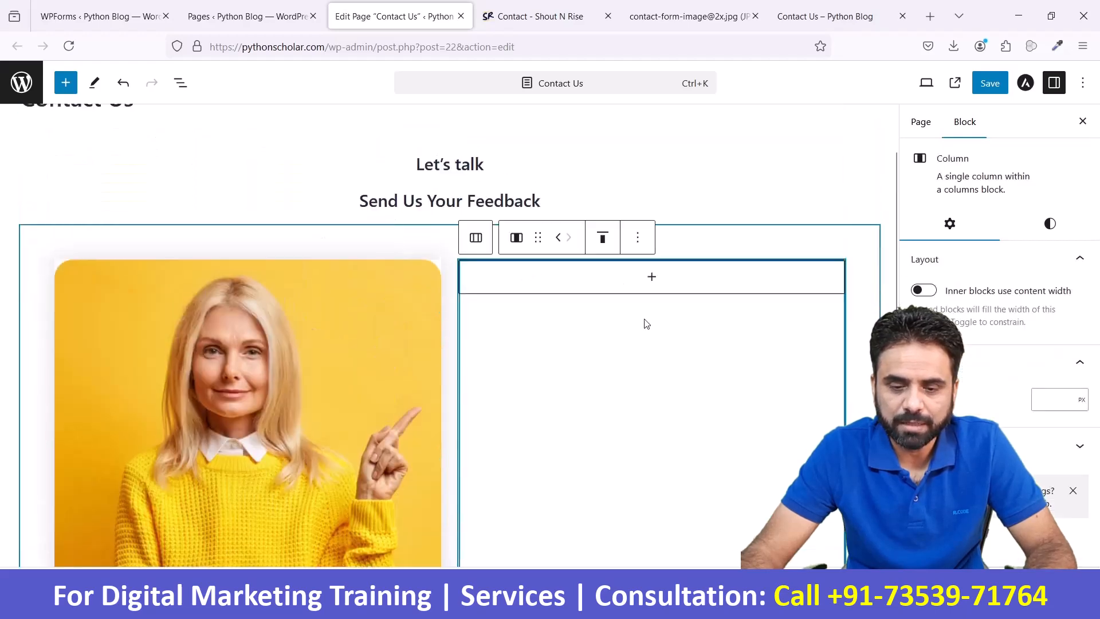
{"action": "left_click", "coordinate": [647, 282]}
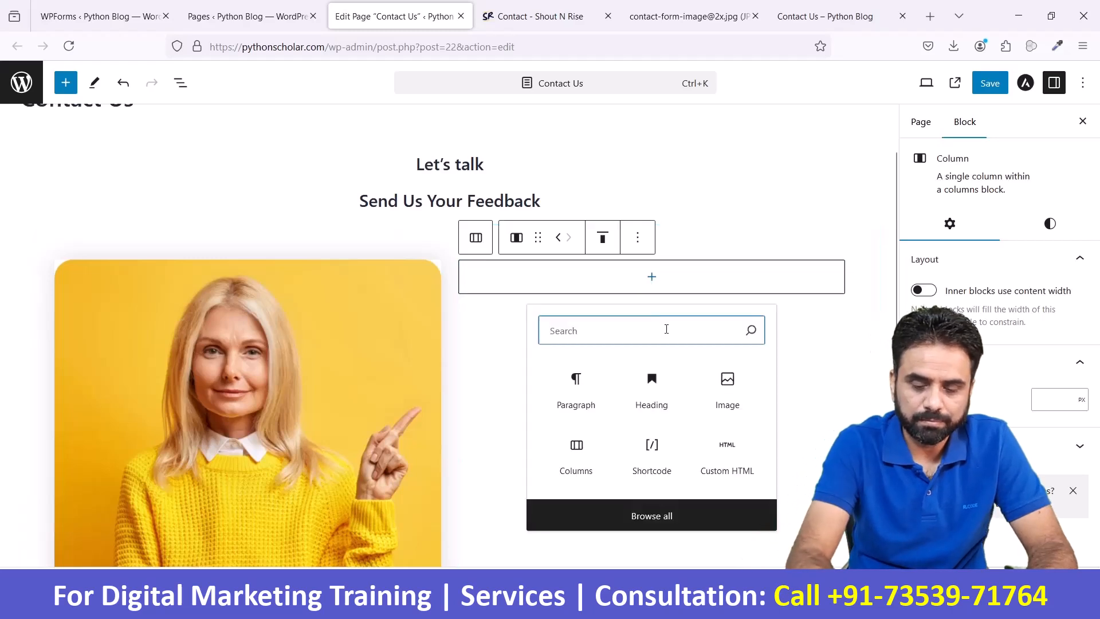
{"action": "type", "text": "wpfor"}
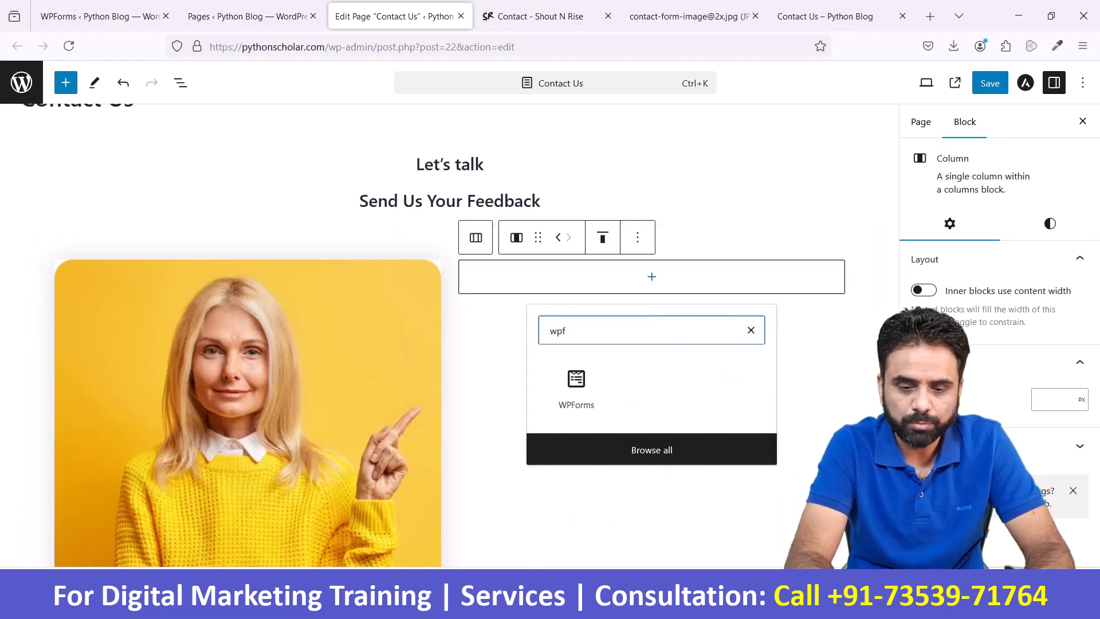
{"action": "left_click", "coordinate": [595, 384]}
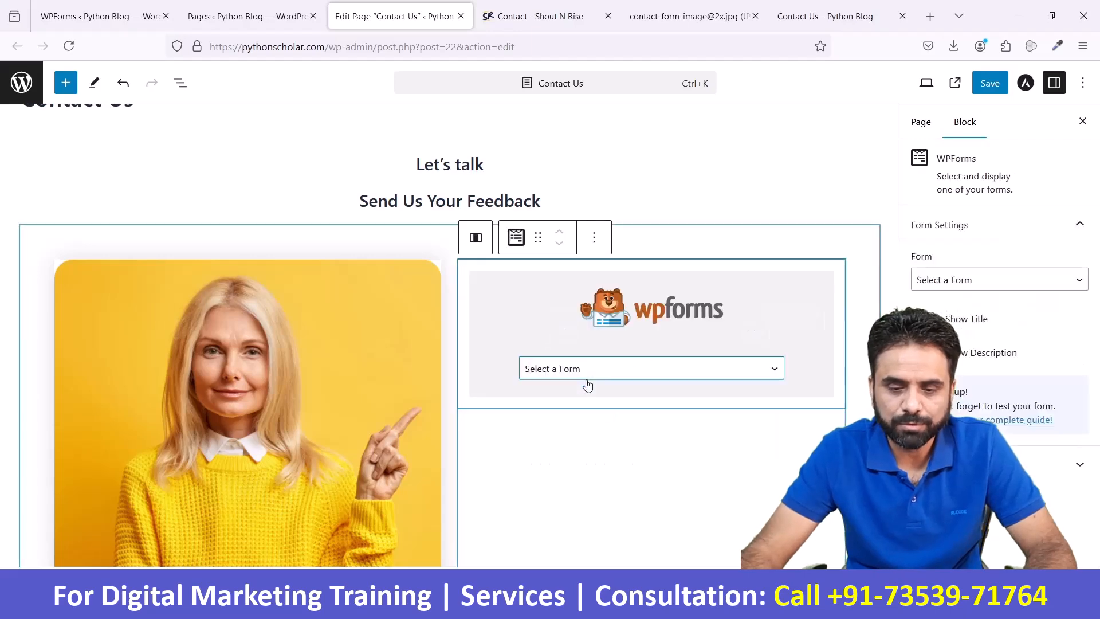
{"action": "left_click", "coordinate": [663, 370]}
{"action": "left_click", "coordinate": [658, 411]}
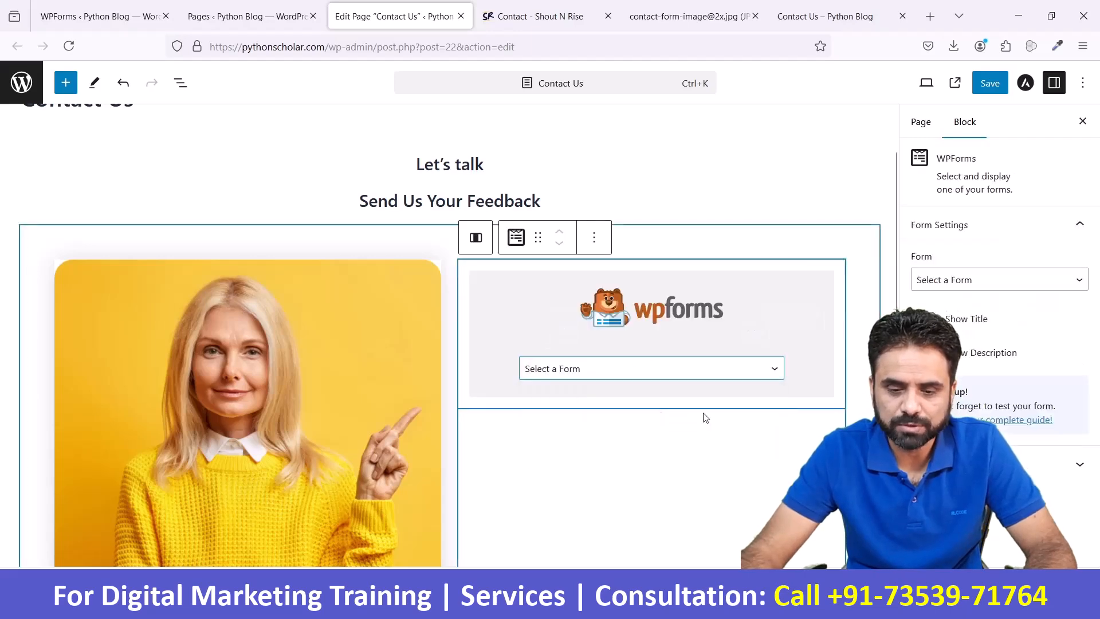
- Save the Contact Us page and reload its live version to check the image and form columns
{"action": "scroll", "coordinate": [726, 418], "scroll_direction": "down", "scroll_amount": 5}
{"action": "scroll", "coordinate": [726, 418], "scroll_direction": "up", "scroll_amount": 5}
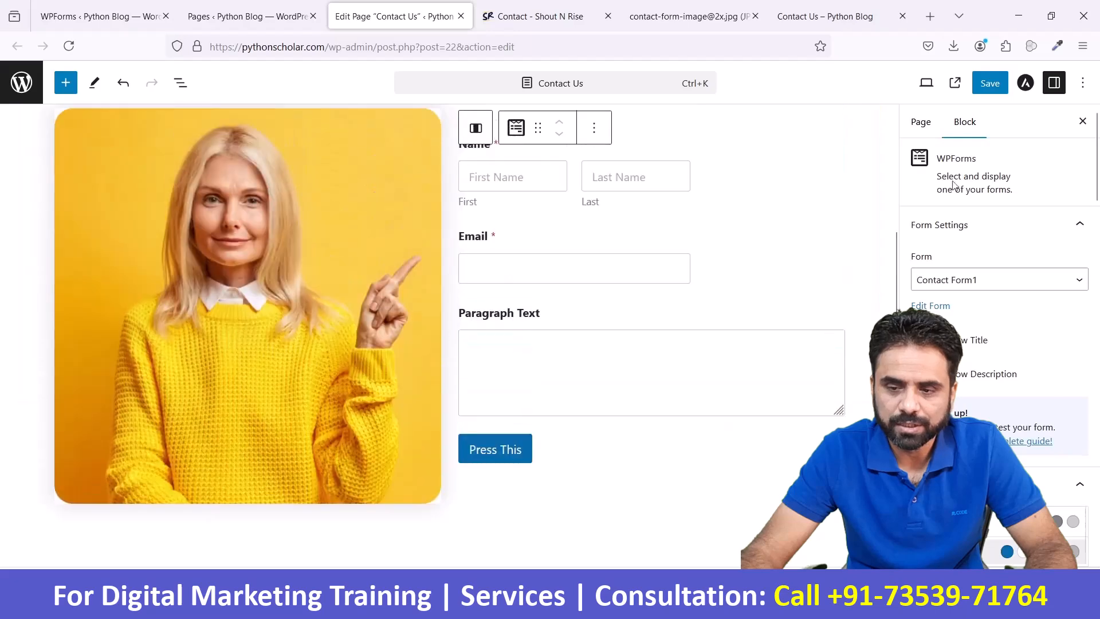
{"action": "left_click", "coordinate": [987, 83]}
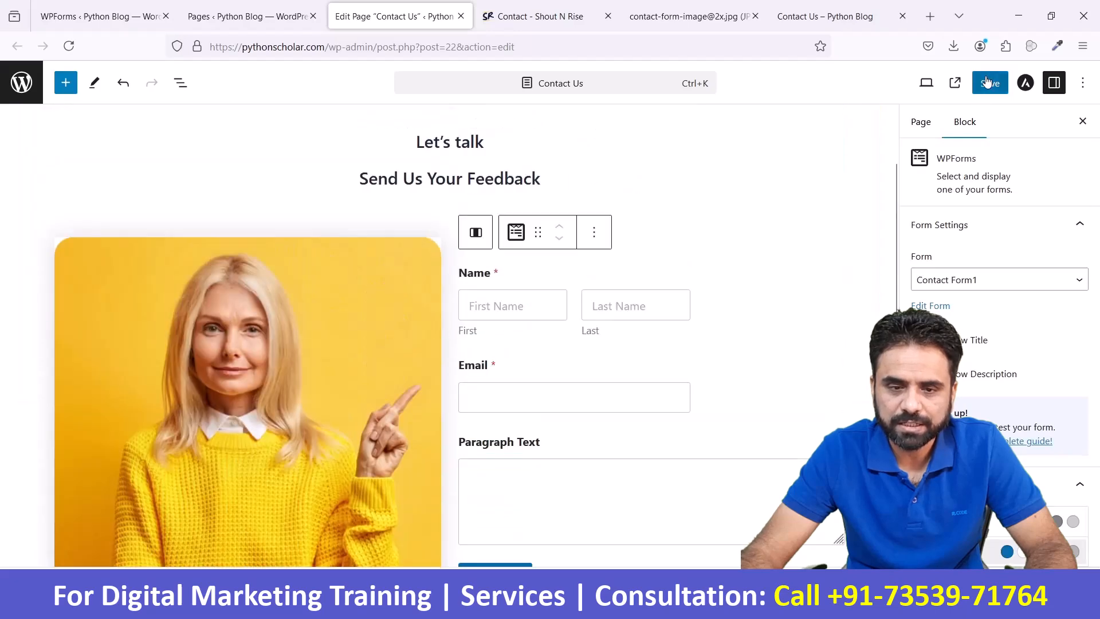
{"action": "left_click", "coordinate": [825, 16]}
{"action": "left_click", "coordinate": [719, 39]}
{"action": "key", "text": "Return"}
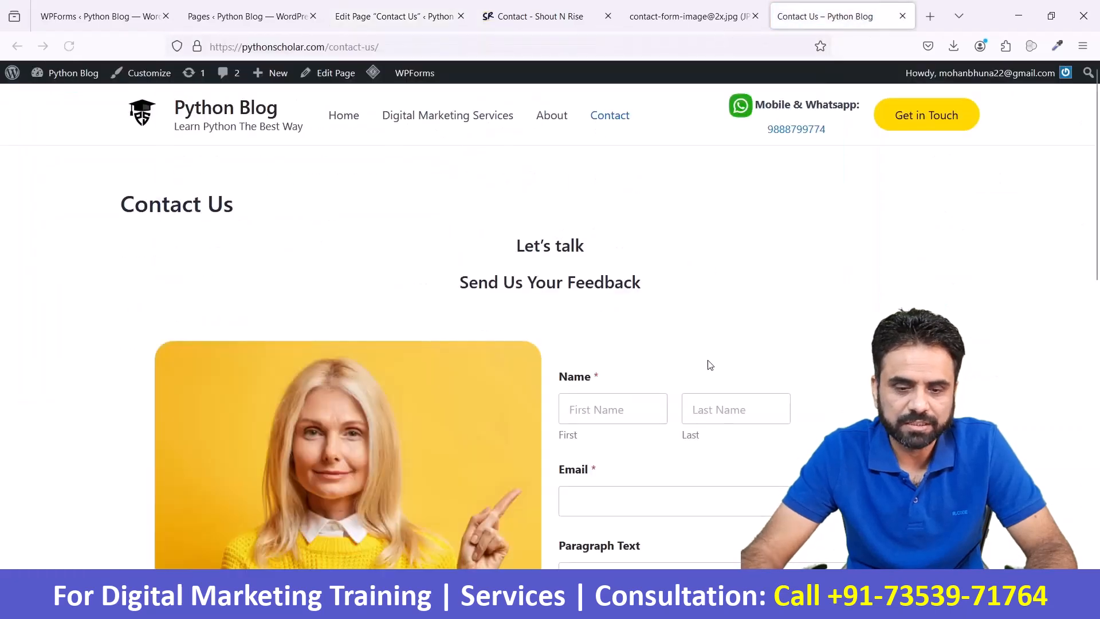
{"action": "scroll", "coordinate": [706, 361], "scroll_direction": "down", "scroll_amount": 5}
{"action": "scroll", "coordinate": [741, 347], "scroll_direction": "up", "scroll_amount": 4}
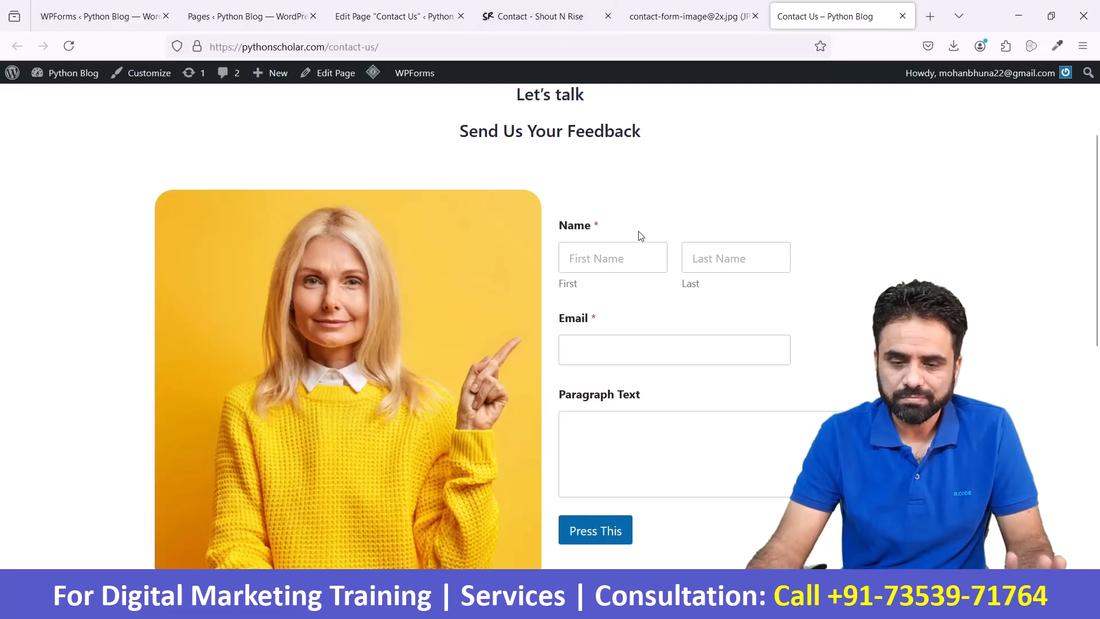
- Fill in the live contact form's first name, last name and email fields with test data
{"action": "left_click", "coordinate": [632, 249]}
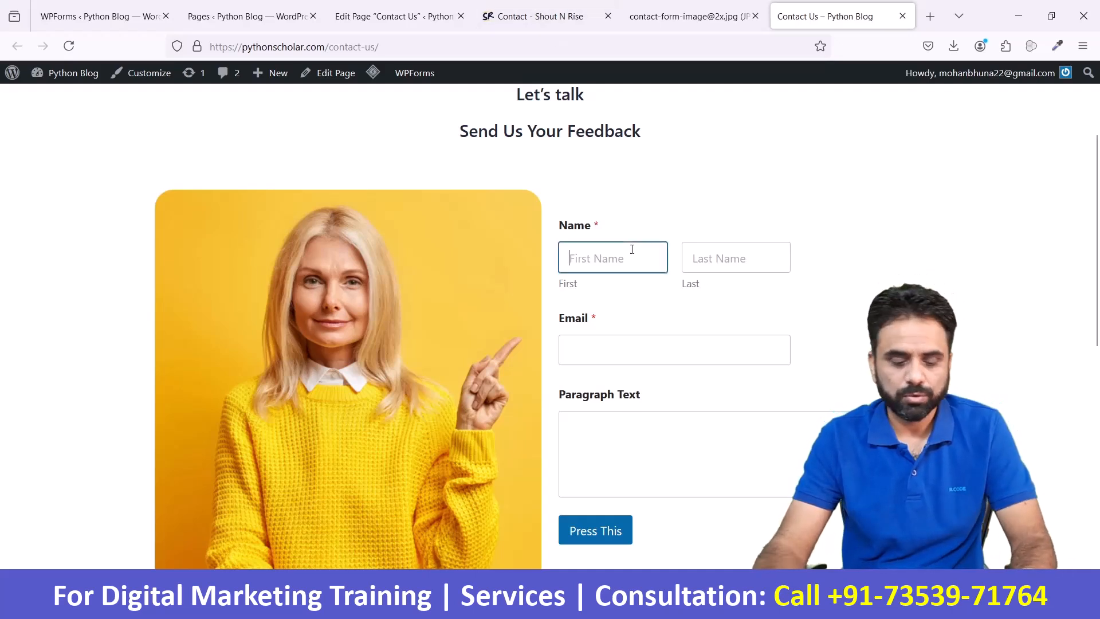
{"action": "key", "text": "Tab"}
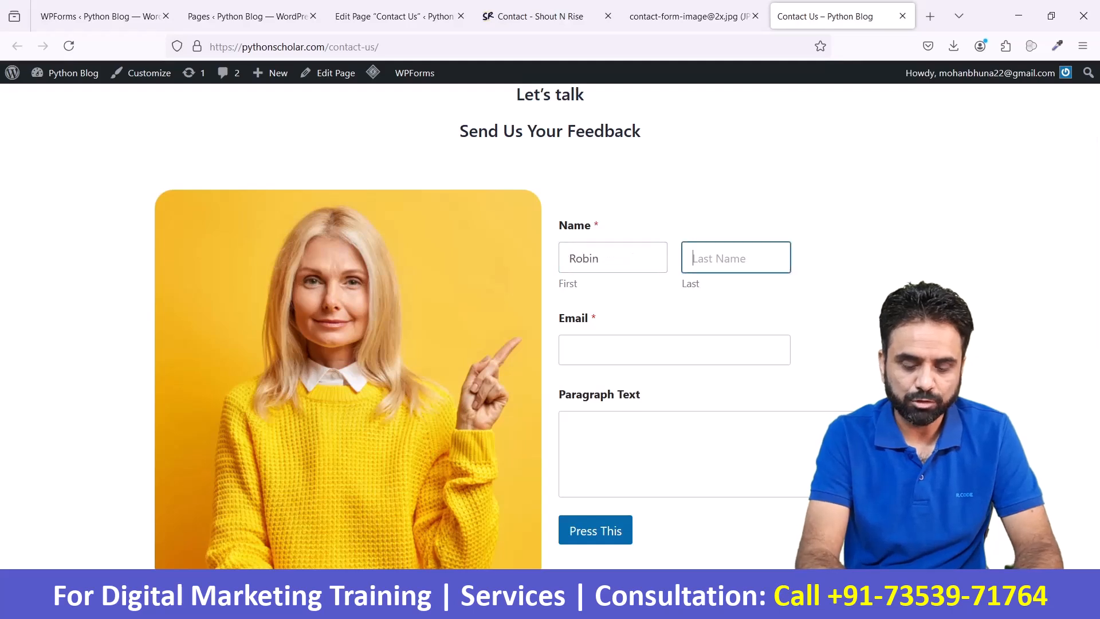
{"action": "key", "text": "Tab"}
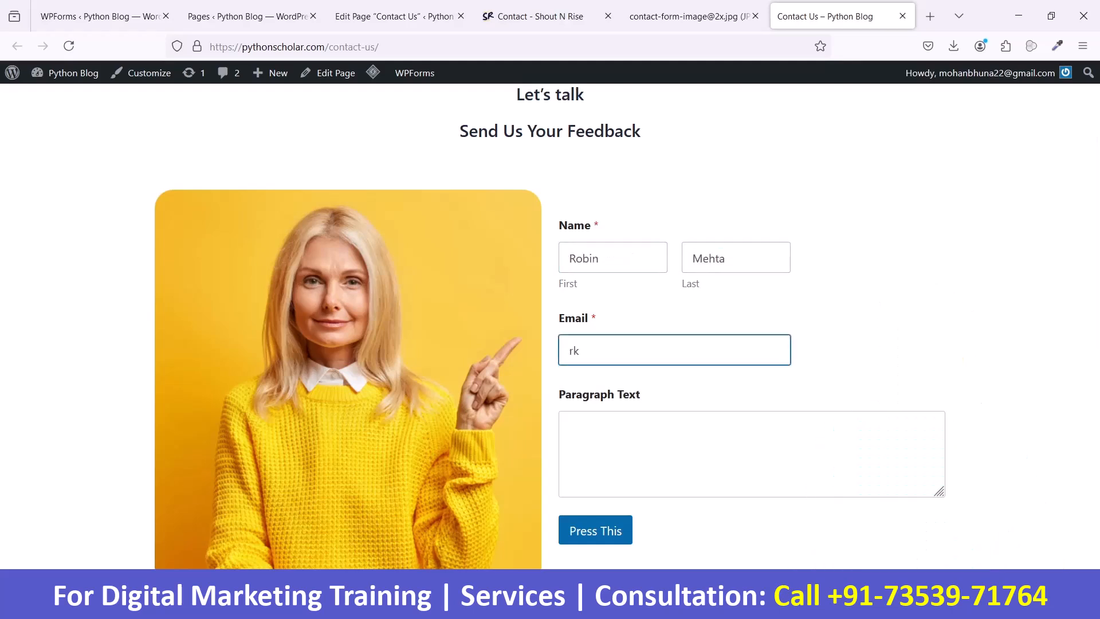
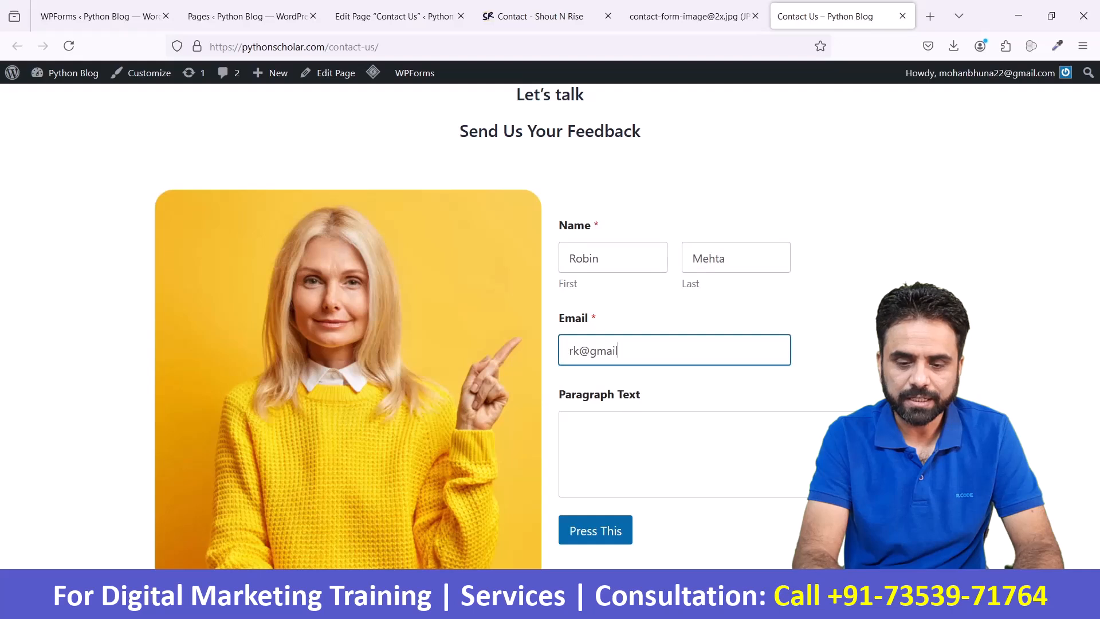
{"action": "key", "text": "Tab"}
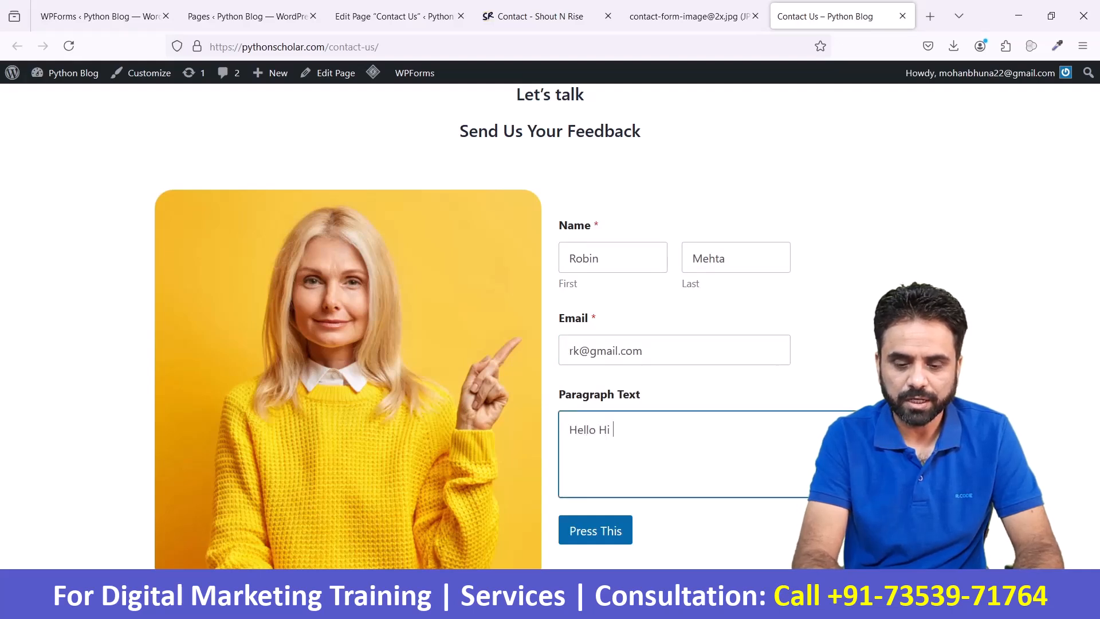
- Enter a test message starting "Hello Hi My name is" plus the sender's first name, and submit the contact form
{"action": "type", "text": "Hello Hi "}
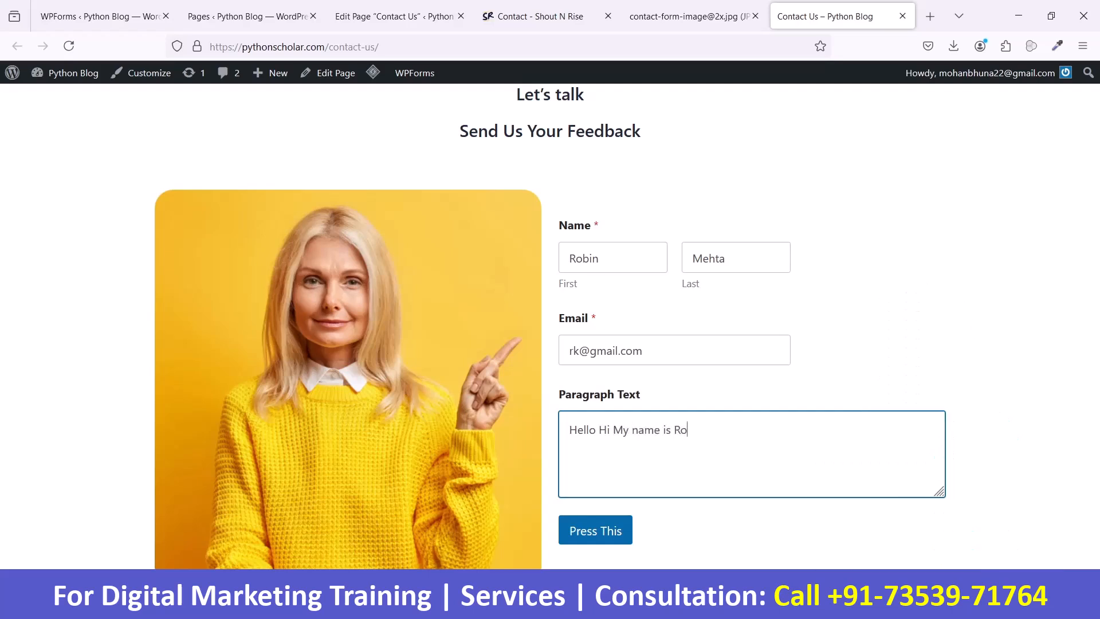
{"action": "type", "text": "My name is Robin"}
{"action": "key", "text": "Tab"}
{"action": "key", "text": "Return"}
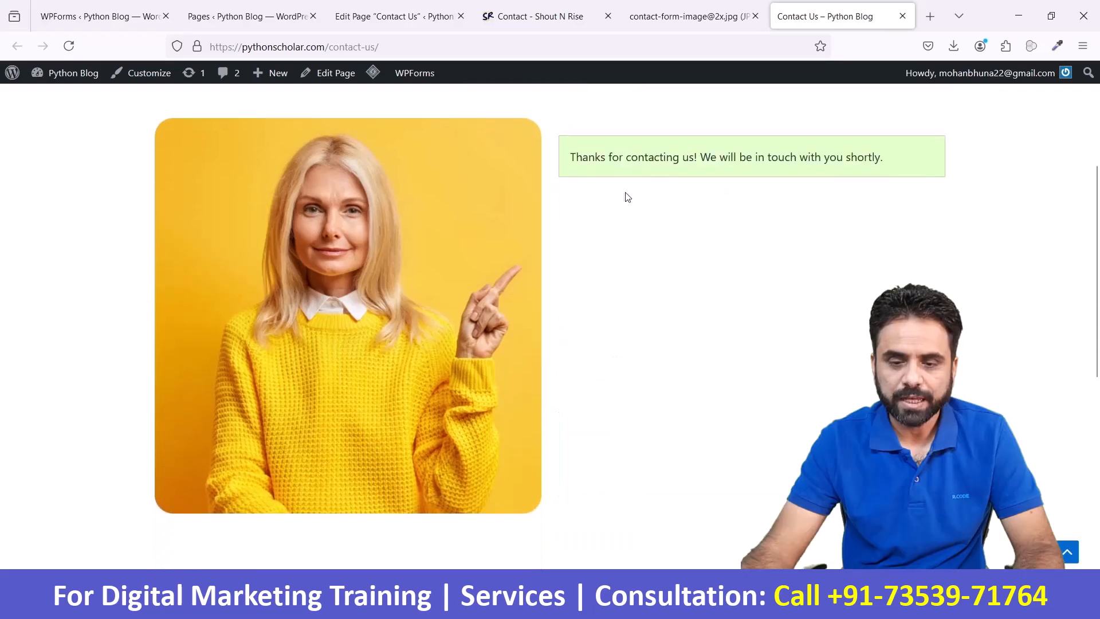
{"action": "left_click_drag", "start_coordinate": [711, 161], "coordinate": [884, 155]}
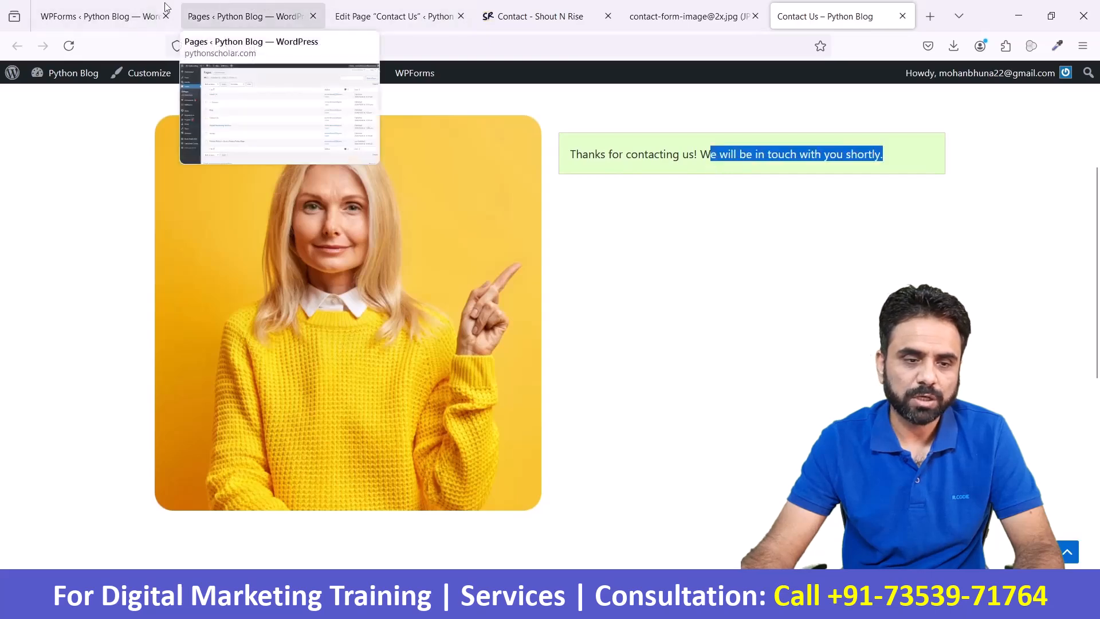
- Open Contact Form1 for editing in the WPForms builder and view the feedback form on the Shout N Rise contact page for comparison
{"action": "left_click", "coordinate": [140, 12]}
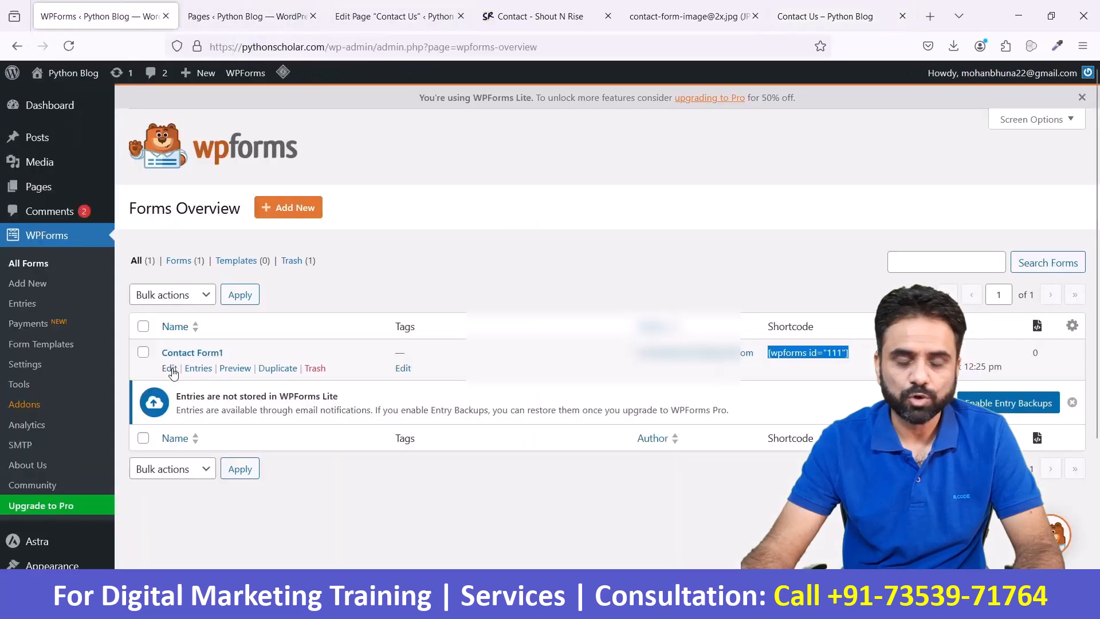
{"action": "left_click", "coordinate": [171, 369]}
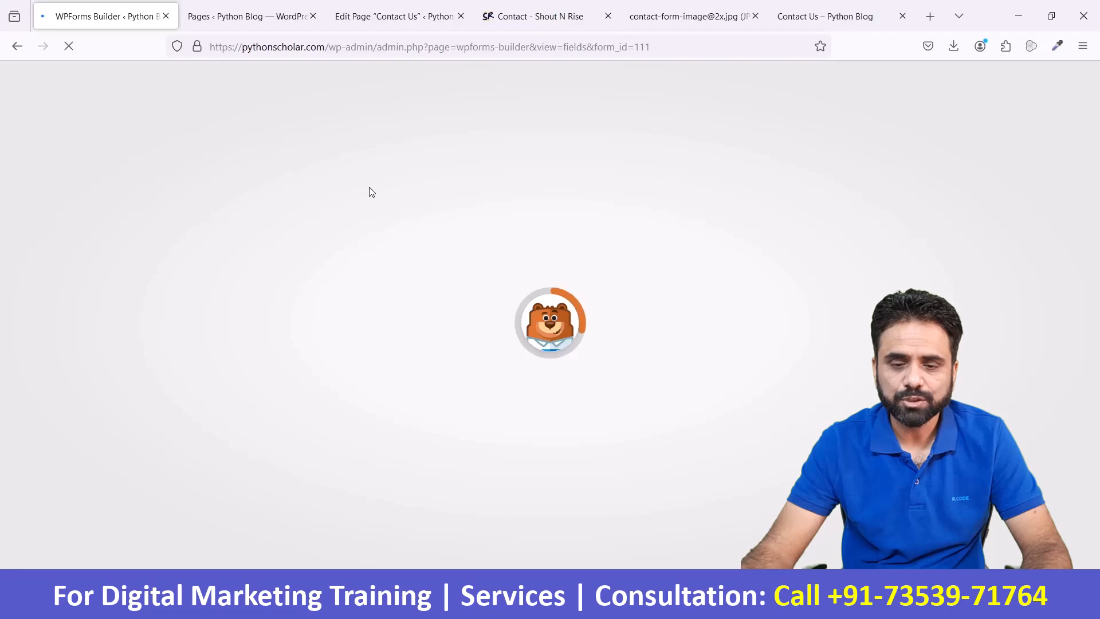
{"action": "left_click", "coordinate": [540, 16]}
{"action": "scroll", "coordinate": [542, 324], "scroll_direction": "up", "scroll_amount": 3}
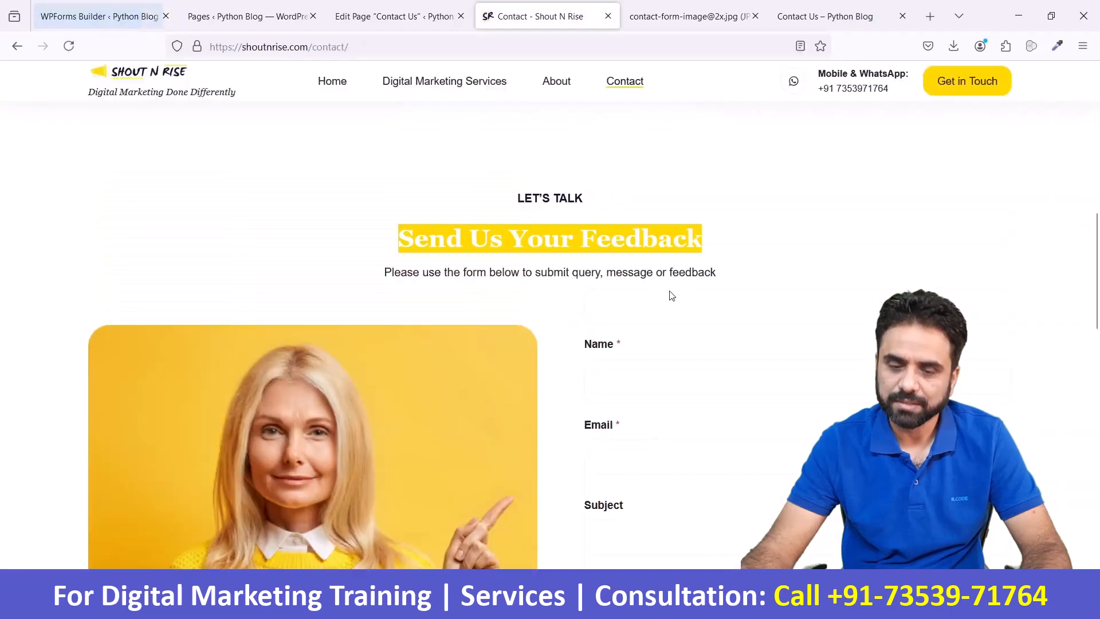
- Review the default confirmation message in Contact Form1's confirmation settings and compare it with the message on the live Contact Us page
{"action": "left_click", "coordinate": [145, 14]}
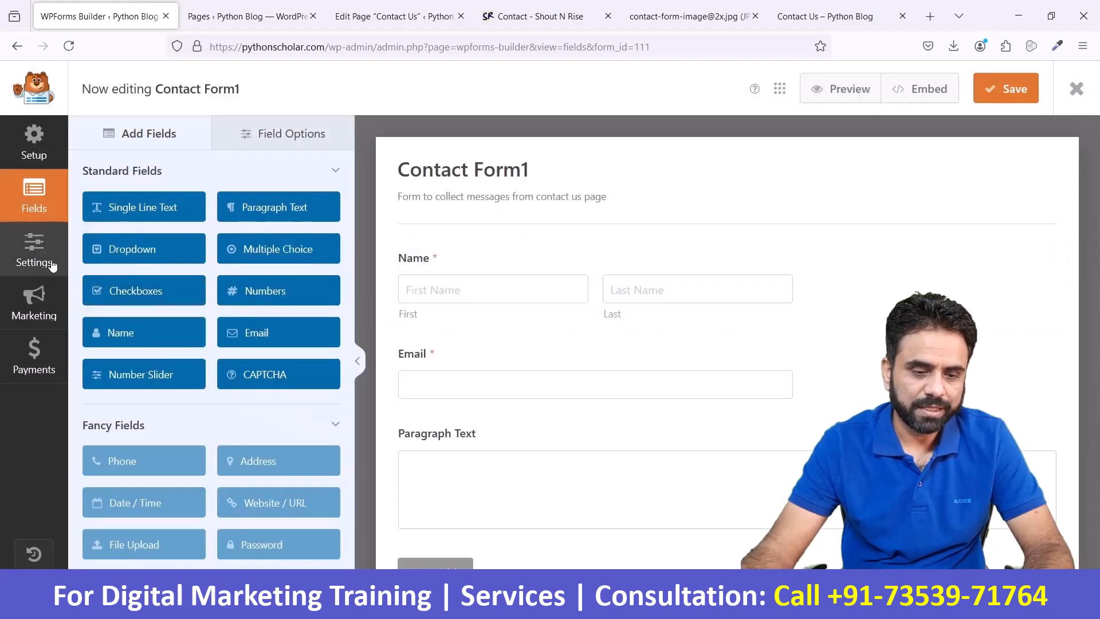
{"action": "left_click", "coordinate": [36, 255]}
{"action": "left_click", "coordinate": [128, 318]}
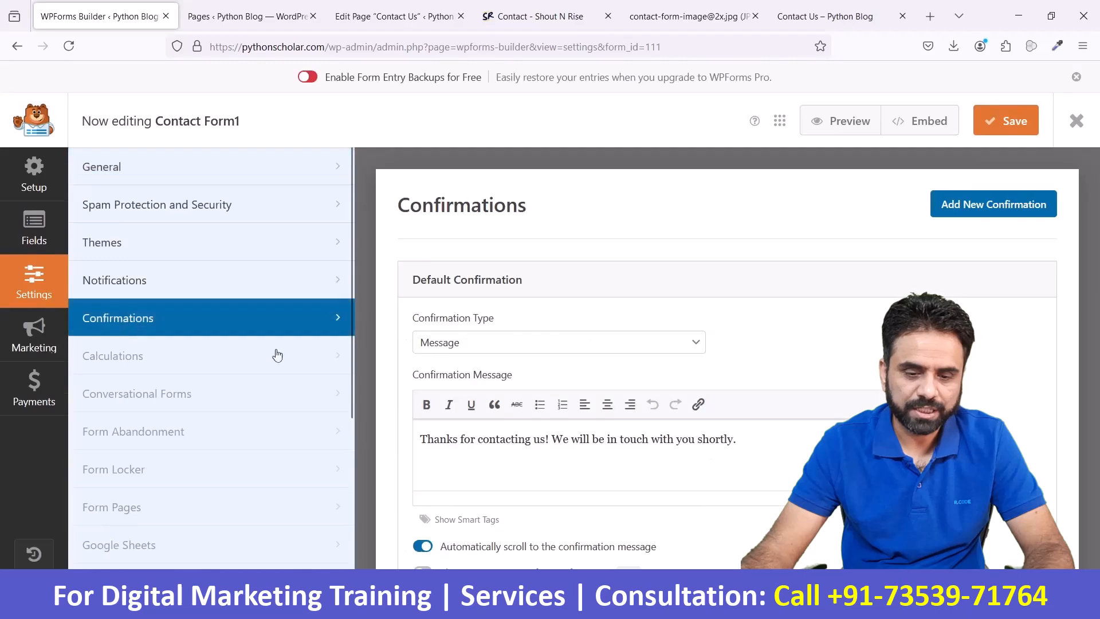
{"action": "left_click_drag", "start_coordinate": [424, 440], "coordinate": [739, 442]}
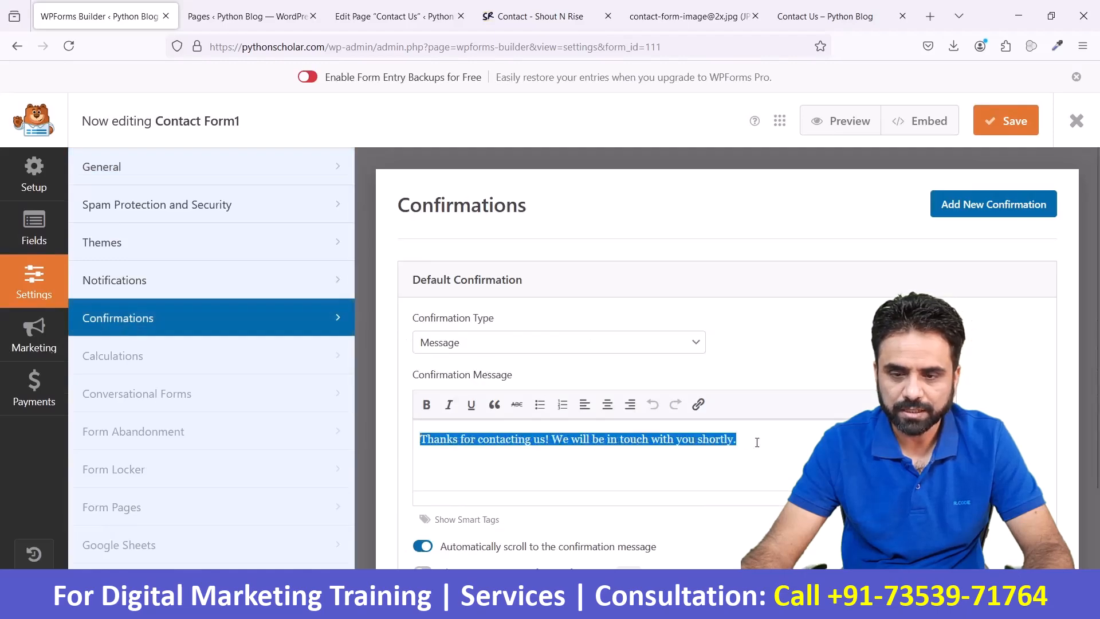
{"action": "left_click", "coordinate": [787, 19]}
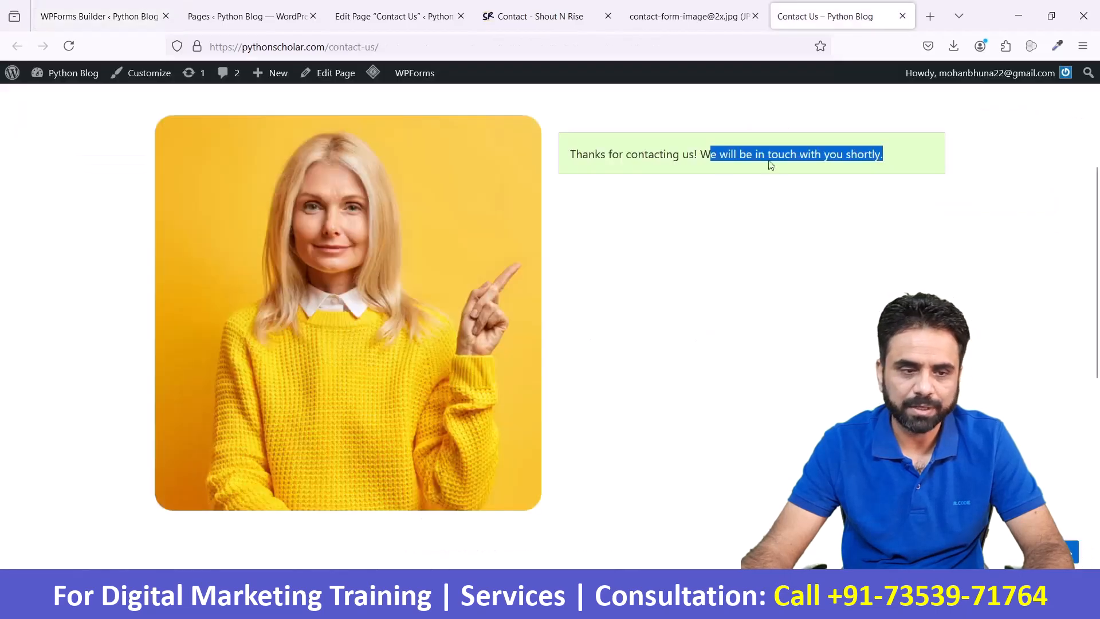
- Check the recipient email address in Contact Form1's default notification settings, and return to the Shout N Rise contact page
{"action": "left_click", "coordinate": [143, 18]}
{"action": "left_click", "coordinate": [150, 291]}
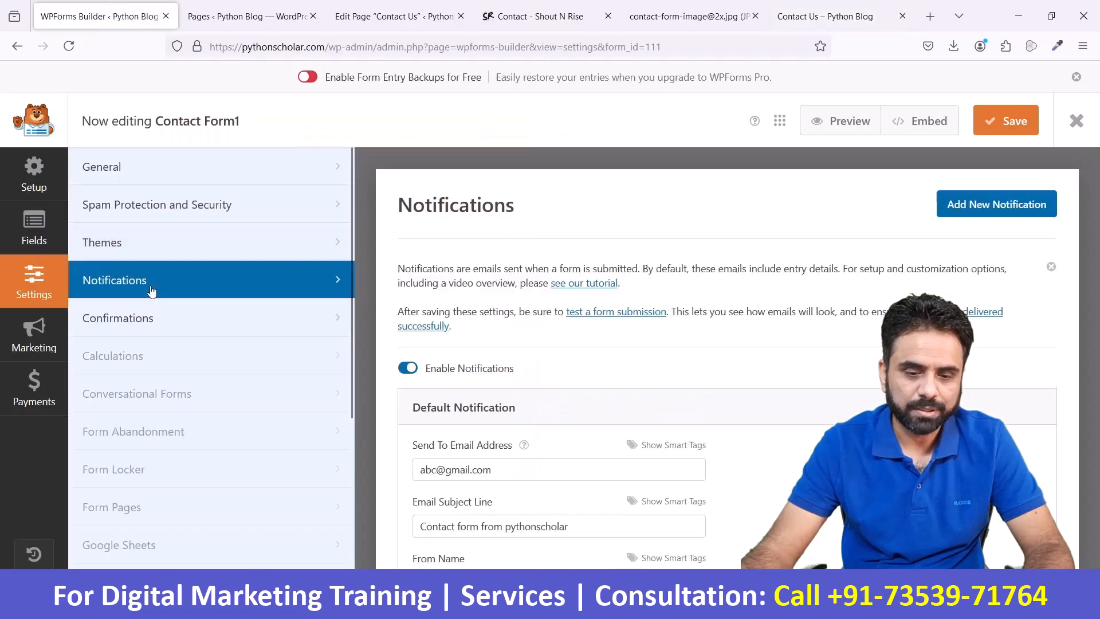
{"action": "left_click_drag", "start_coordinate": [518, 467], "coordinate": [393, 459]}
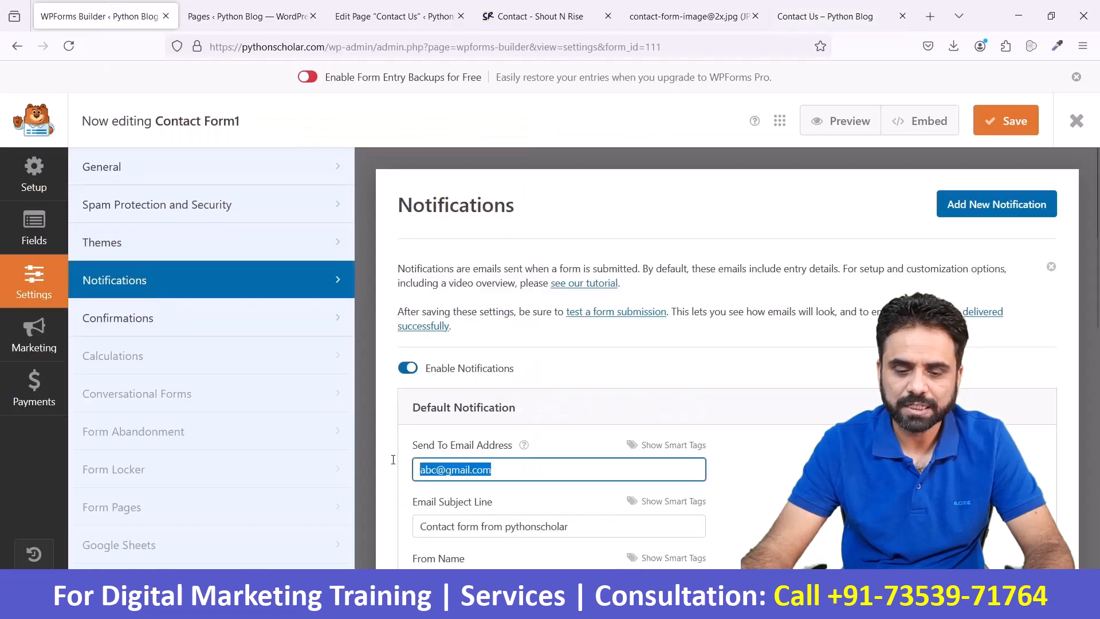
{"action": "left_click", "coordinate": [554, 14]}
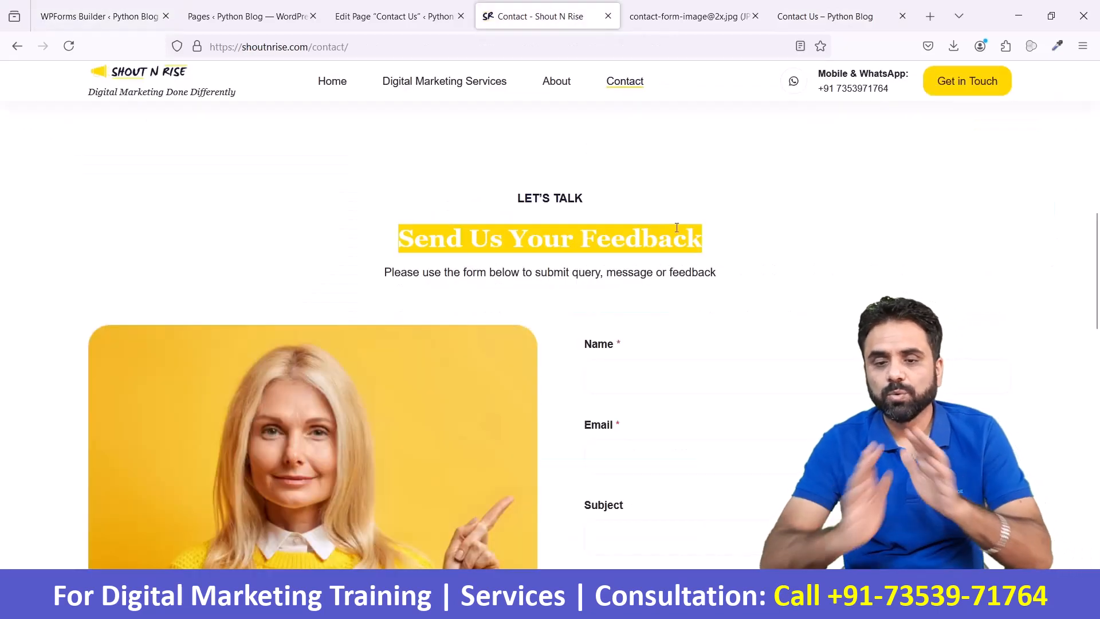